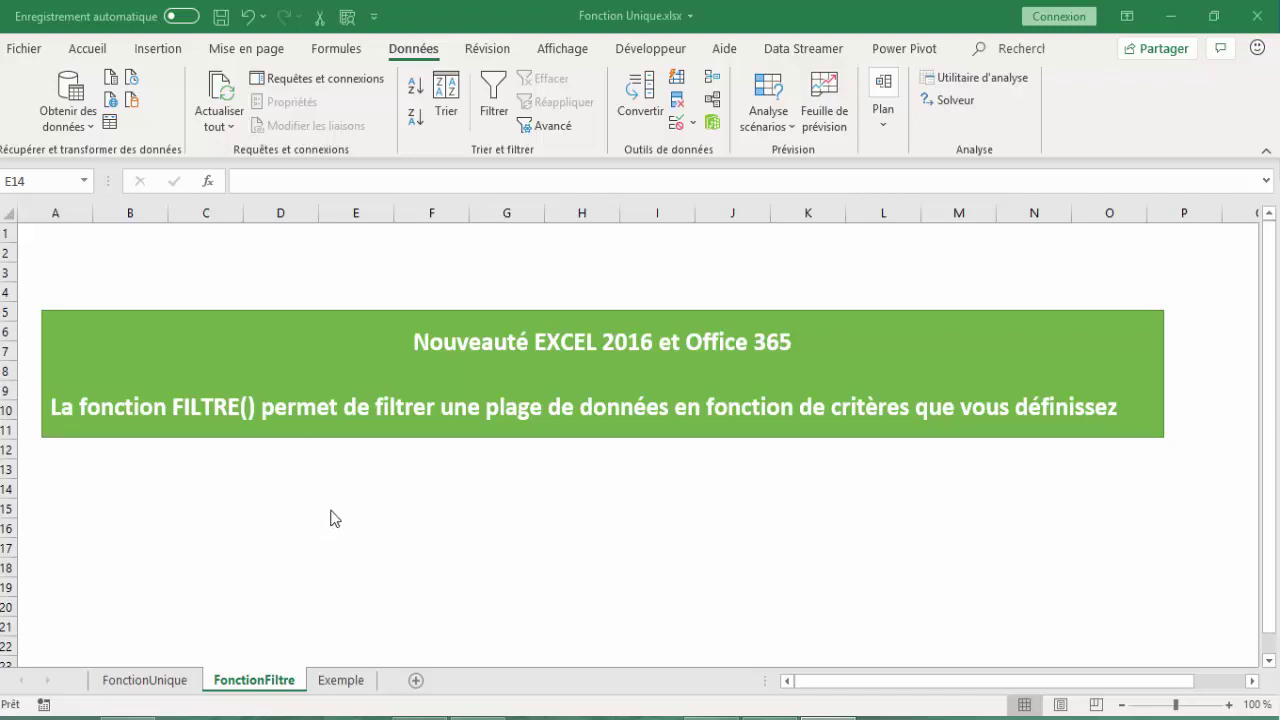
pyautogui.click(342, 681)
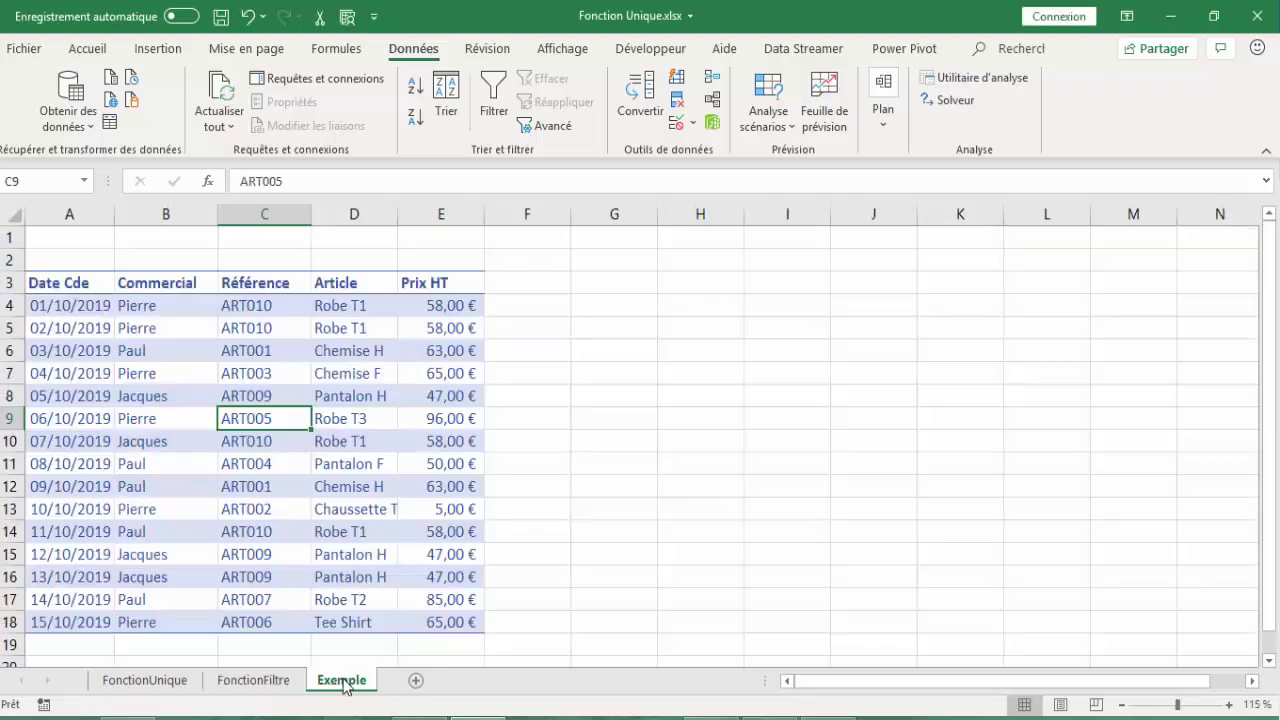
pyautogui.click(208, 371)
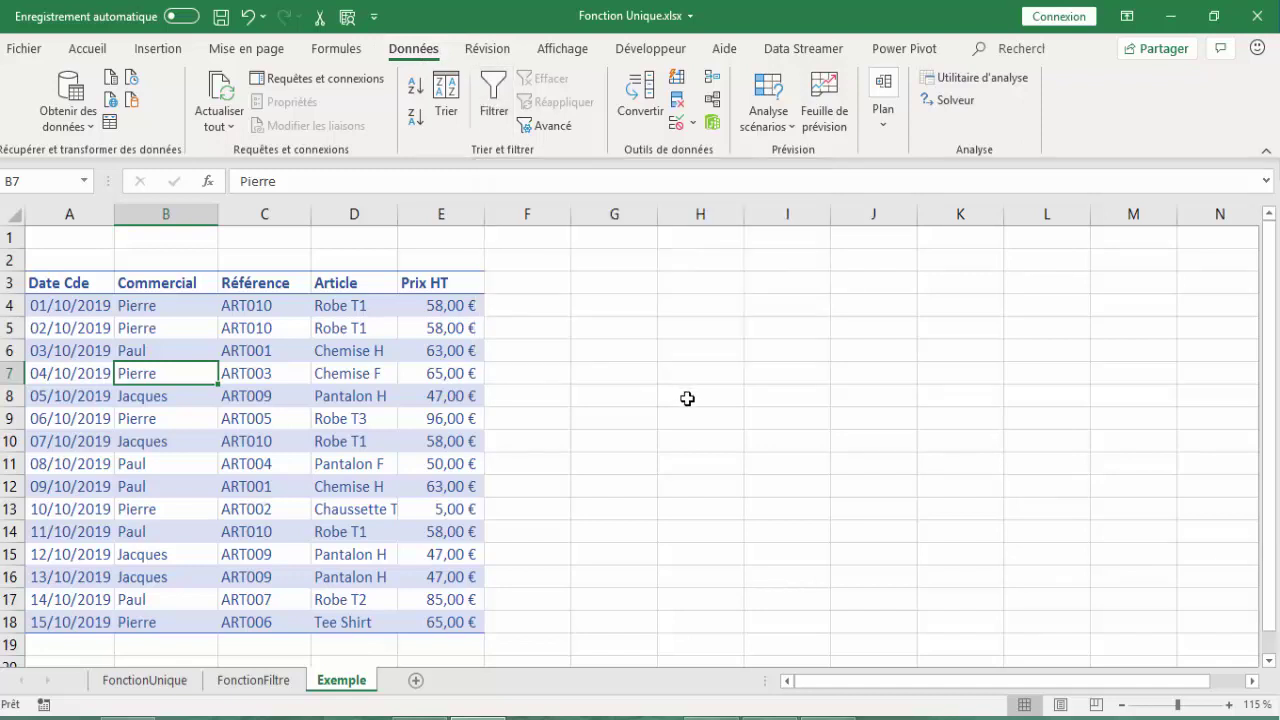
pyautogui.click(357, 395)
pyautogui.click(241, 377)
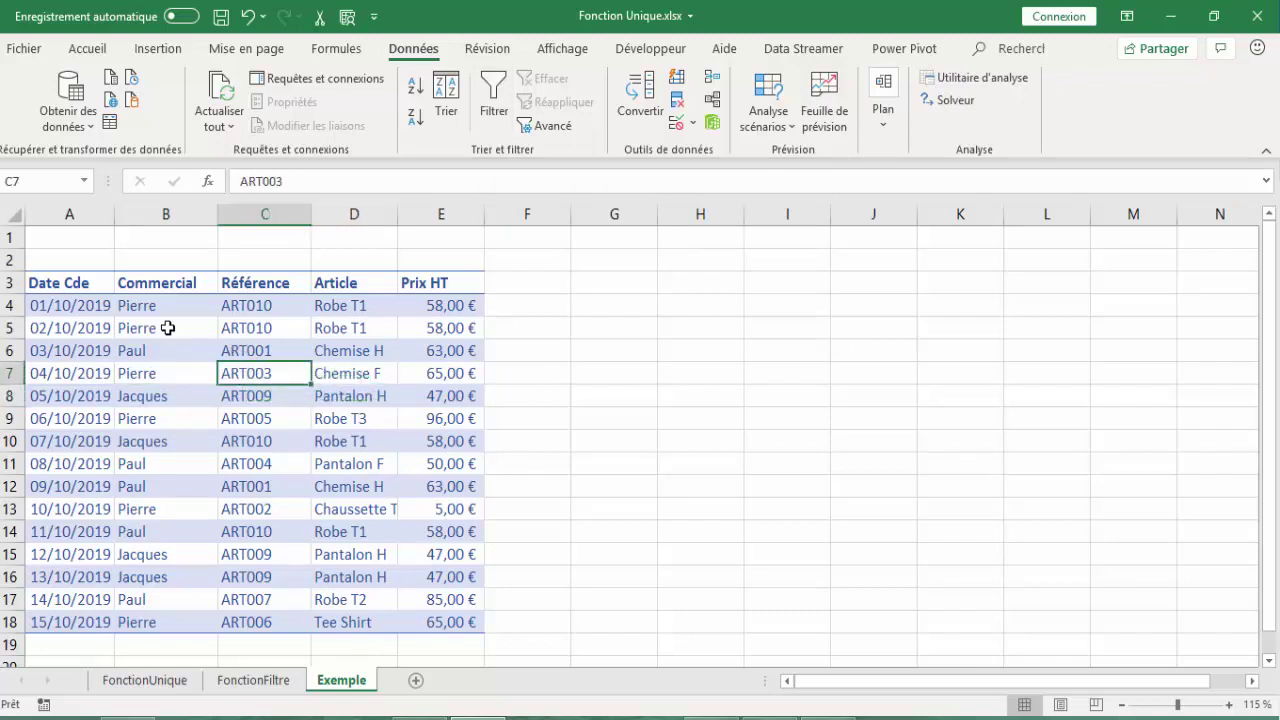
# Turn on filtering and hide the 01/10/2019 orders using the Date Cde filter
pyautogui.click(495, 92)
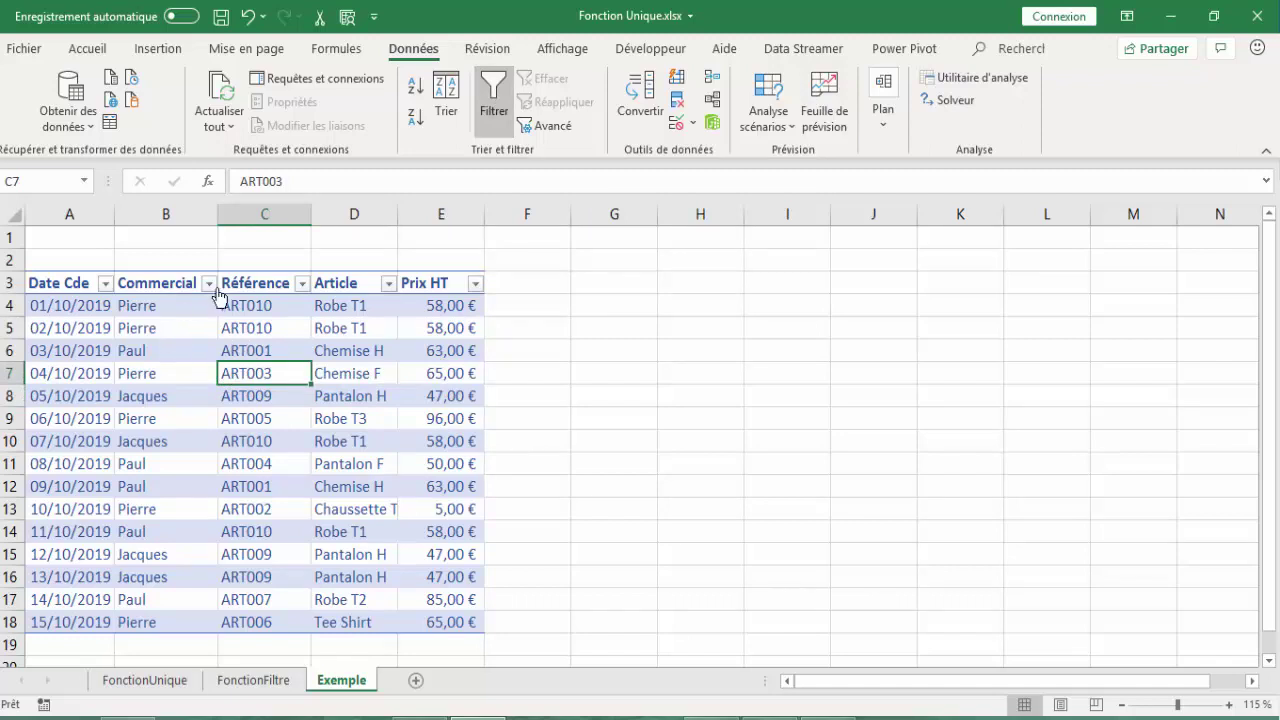
pyautogui.click(105, 284)
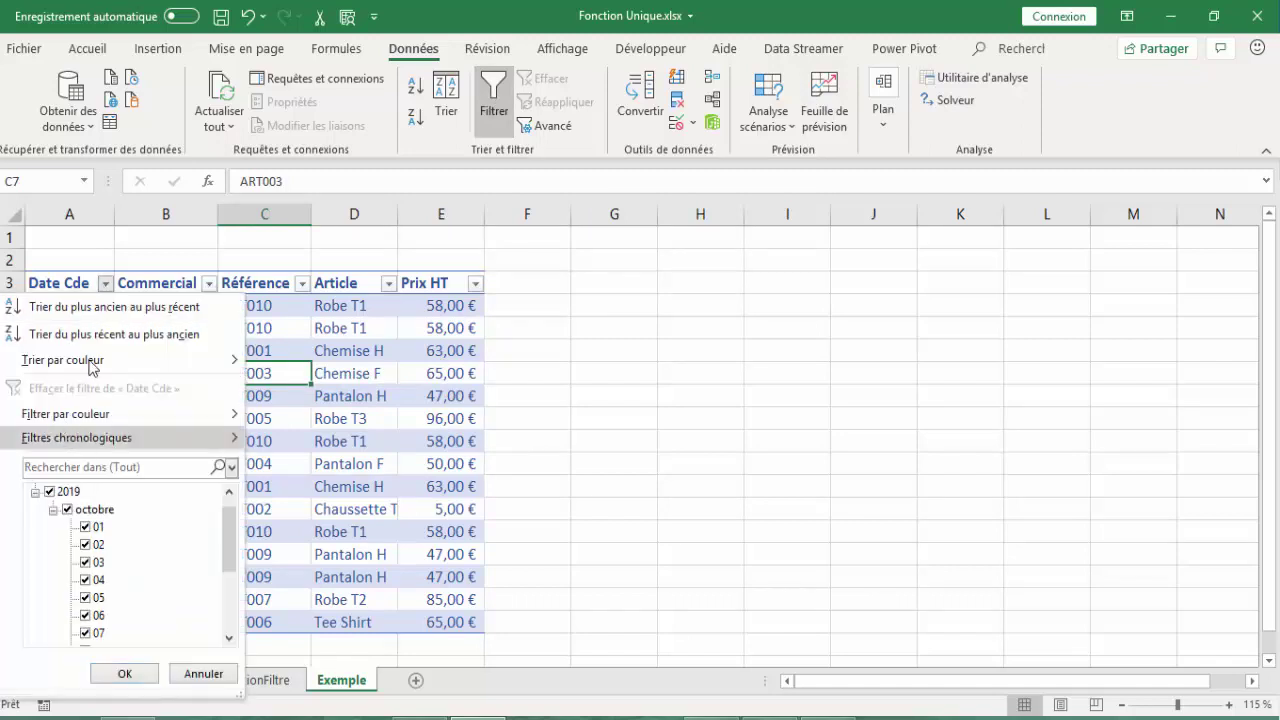
pyautogui.moveTo(74, 446)
pyautogui.click(86, 527)
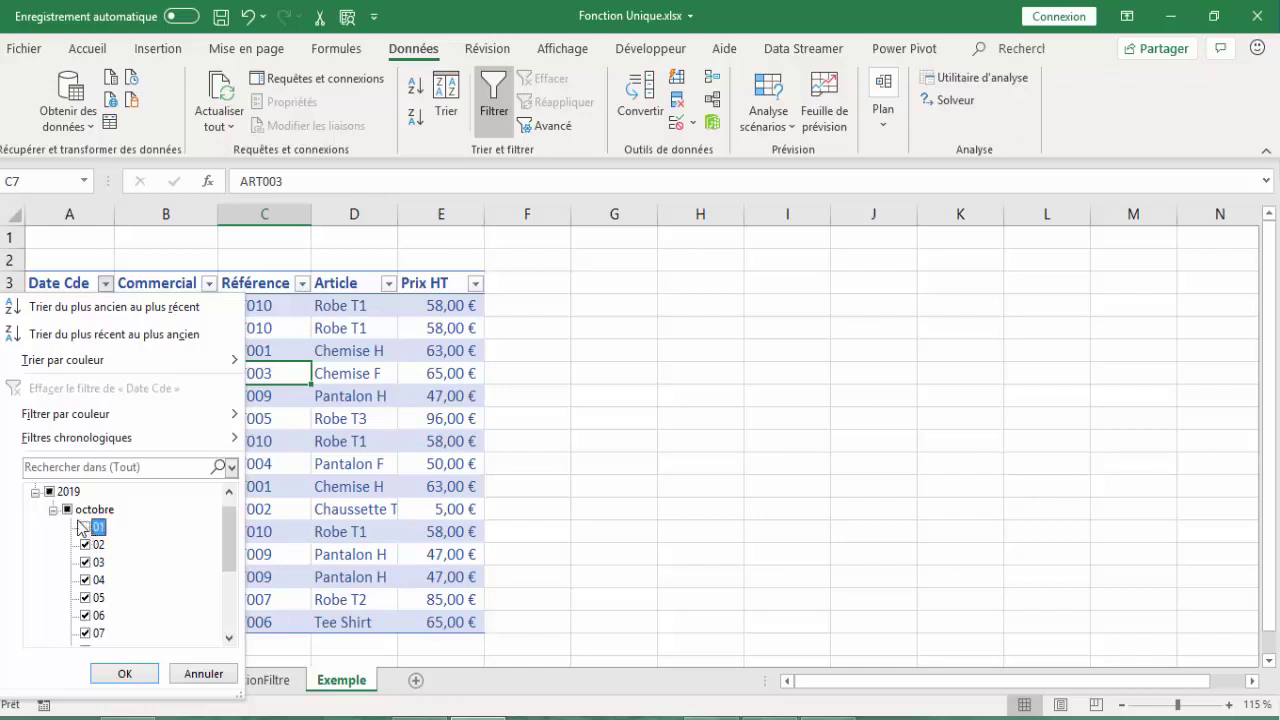
pyautogui.click(126, 674)
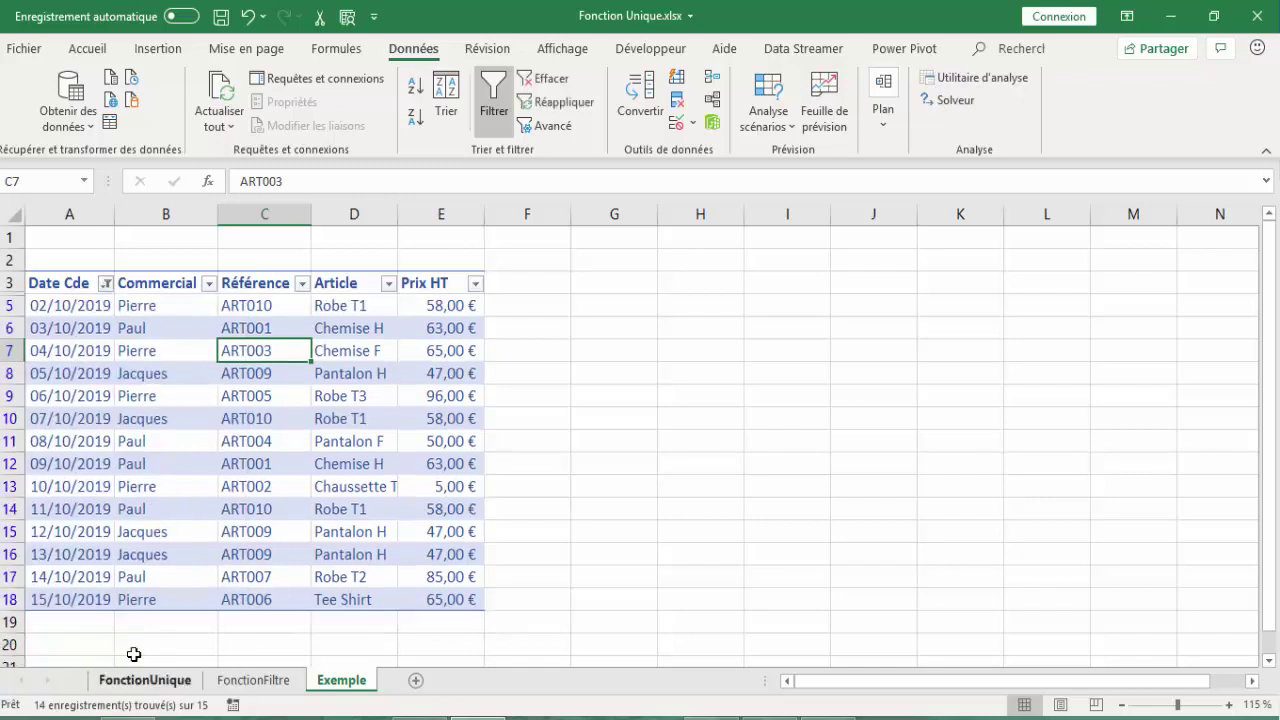
# Clear the Date Cde filter so all 15 orders show again
pyautogui.click(132, 416)
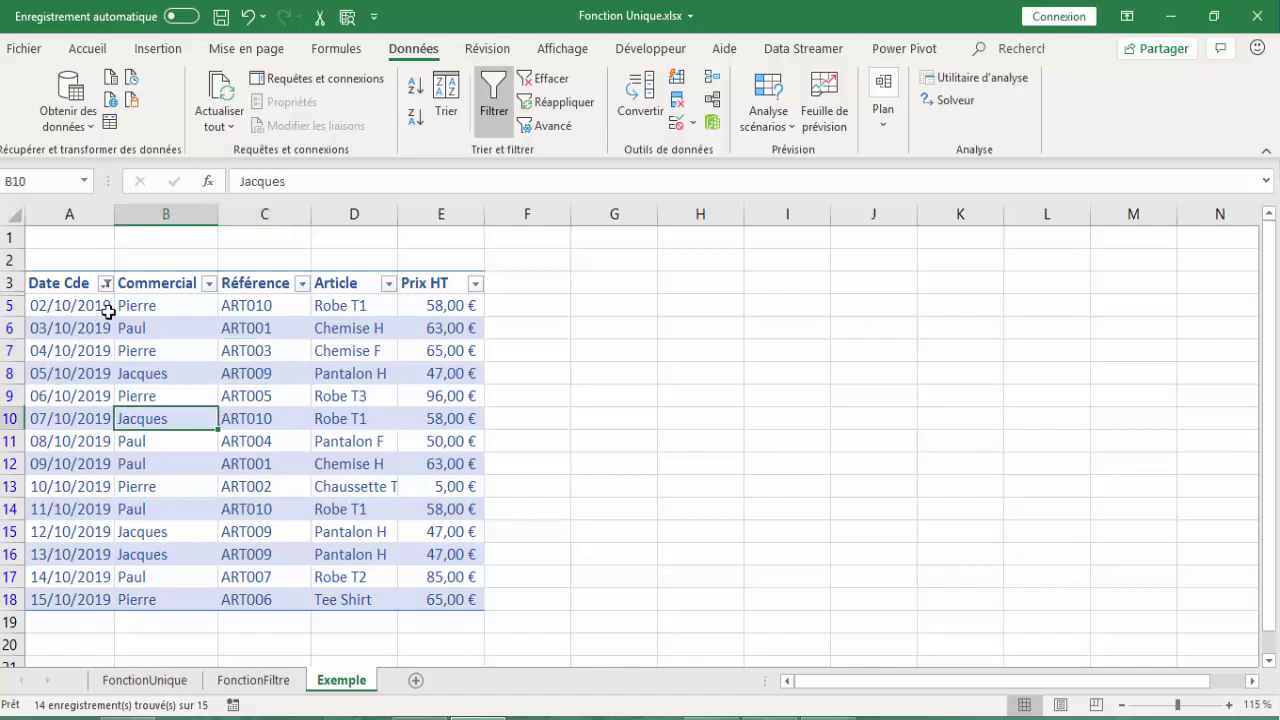
pyautogui.click(106, 284)
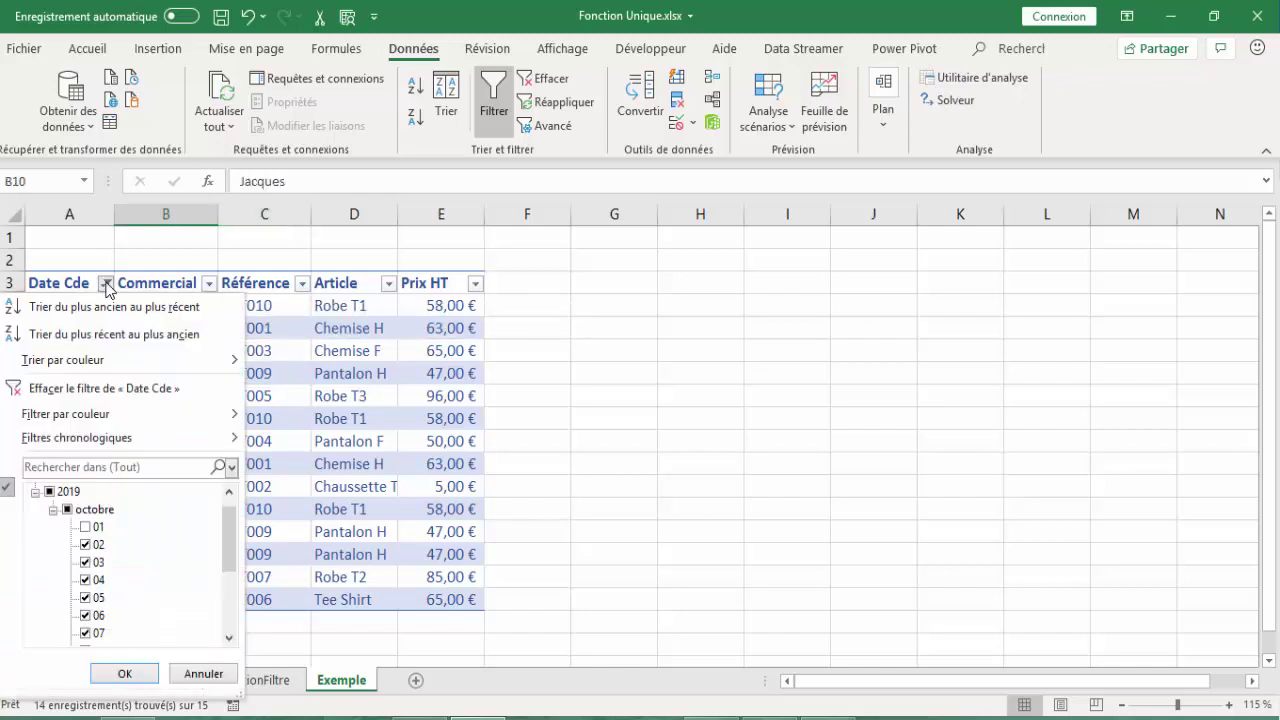
pyautogui.click(70, 390)
pyautogui.click(262, 328)
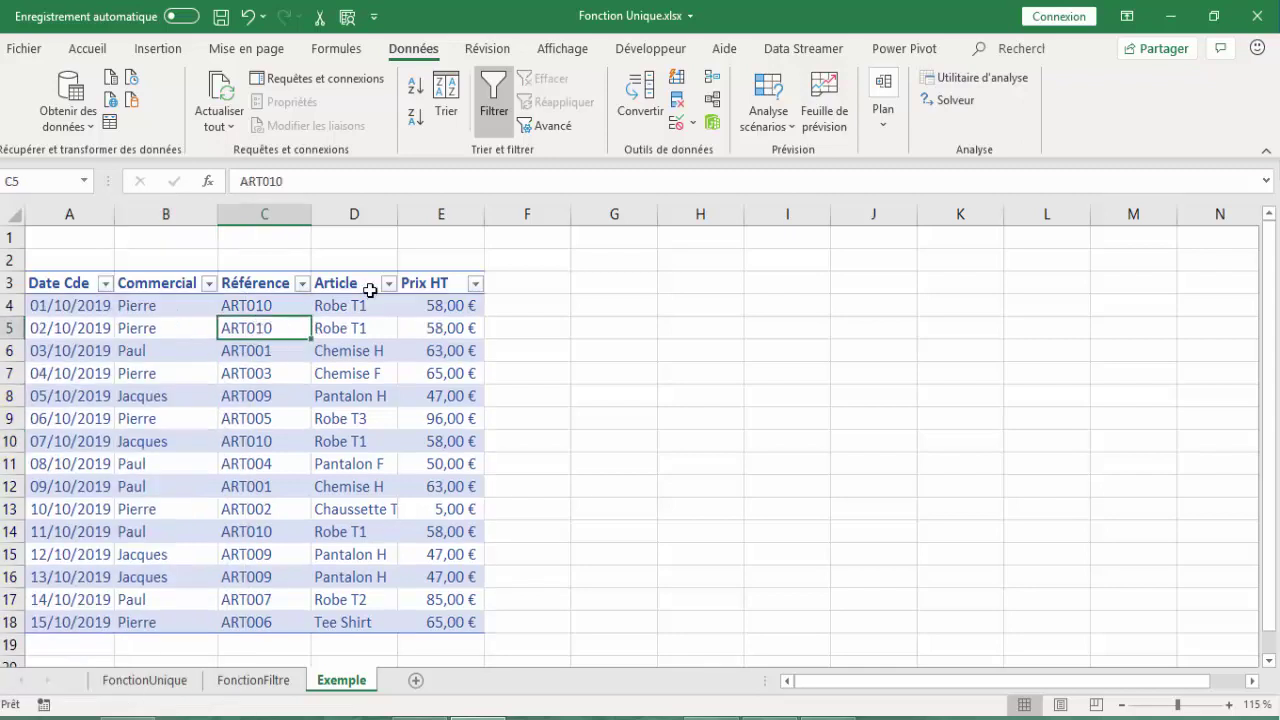
pyautogui.click(338, 284)
pyautogui.click(389, 284)
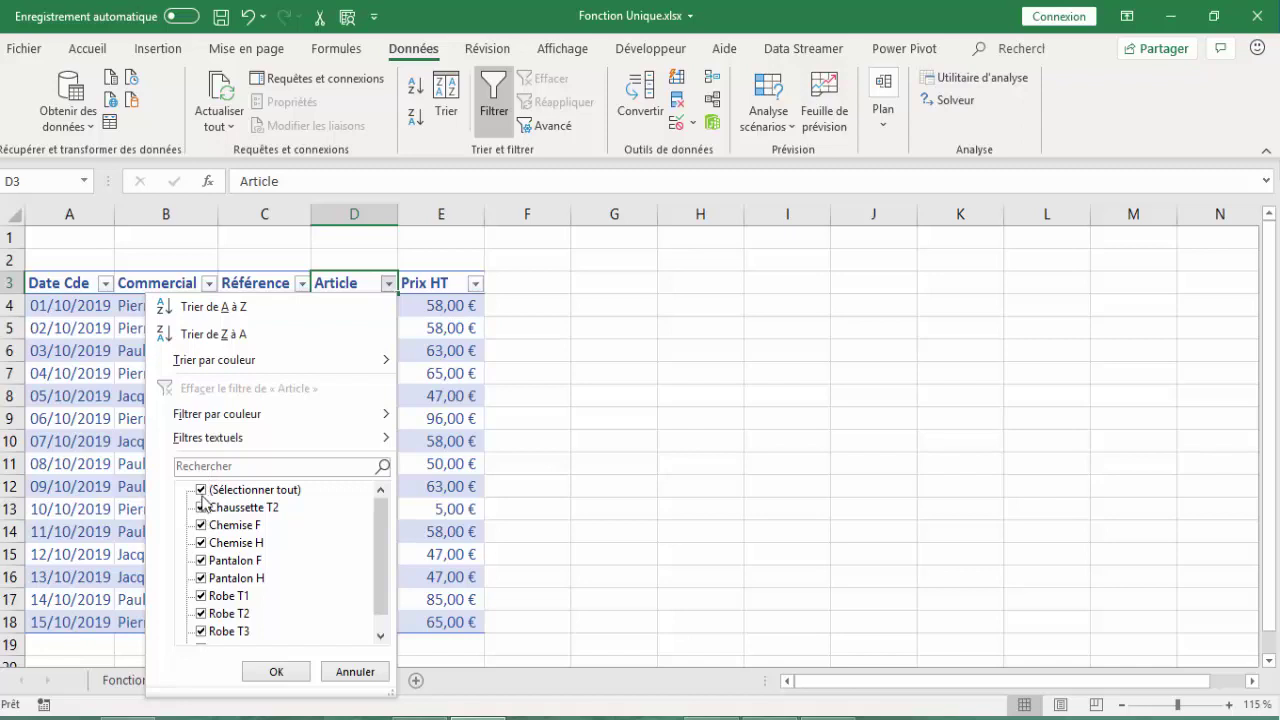
pyautogui.click(202, 491)
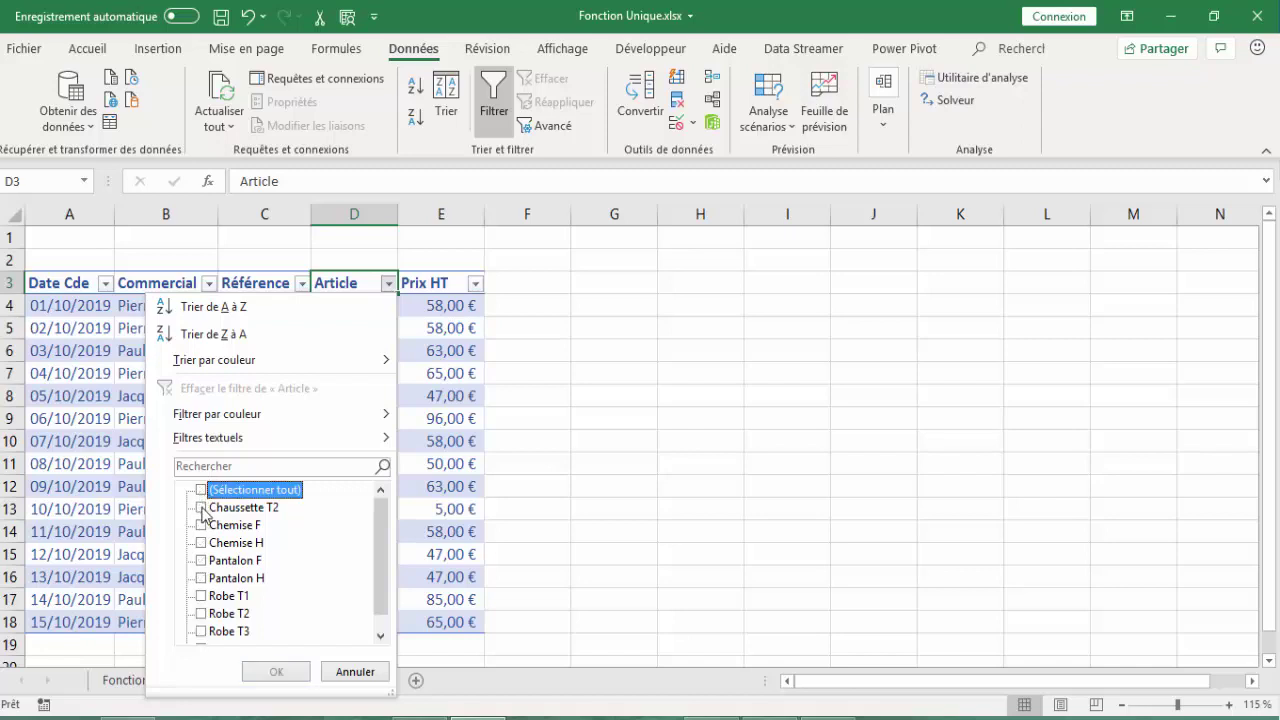
pyautogui.click(202, 508)
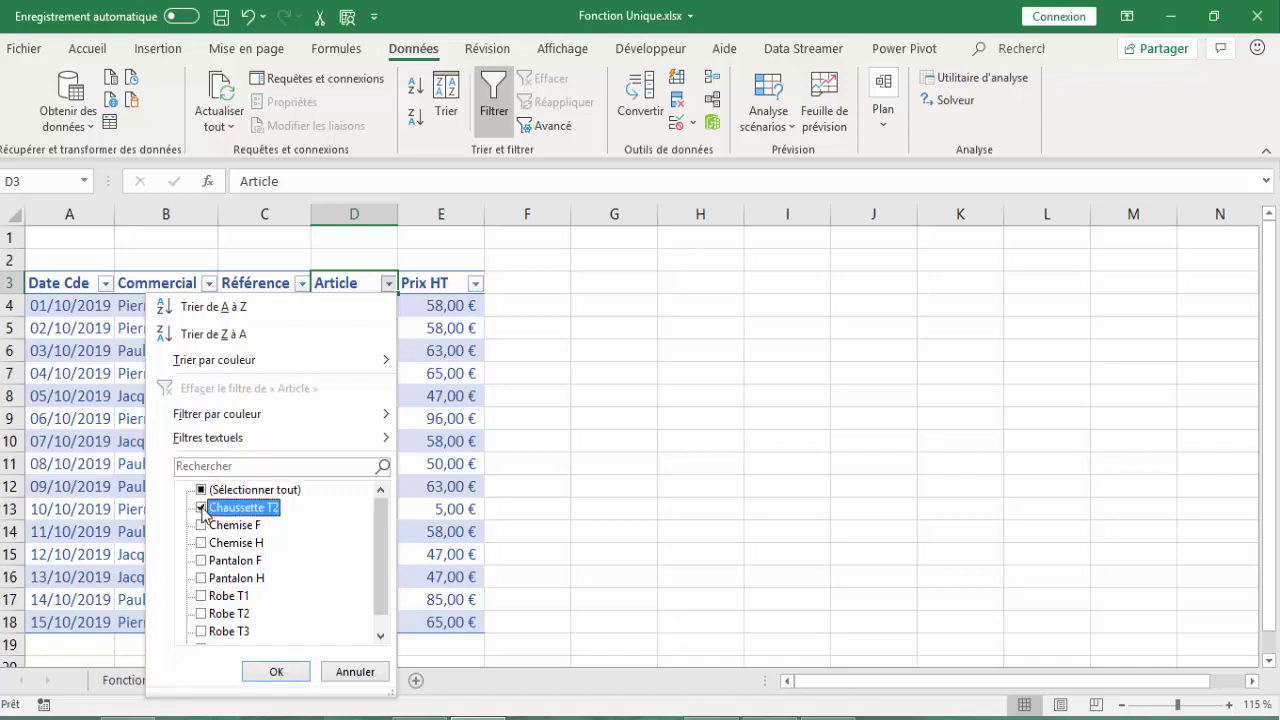
pyautogui.click(270, 672)
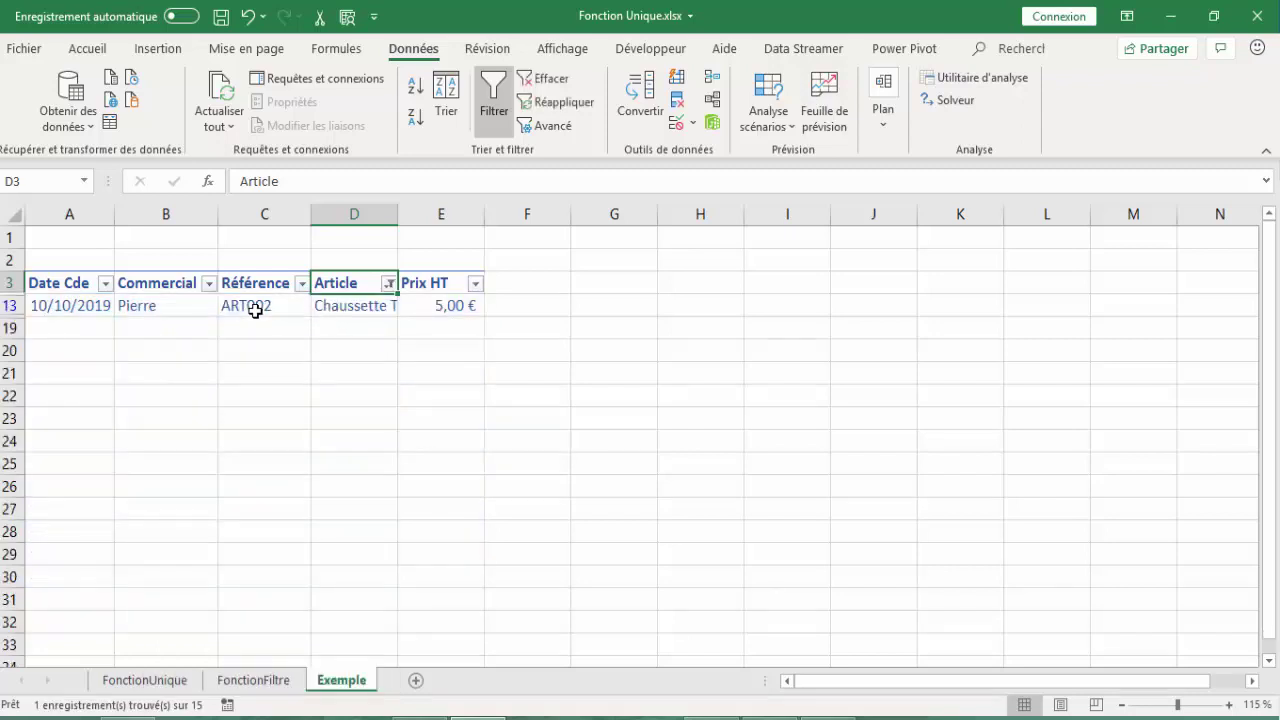
pyautogui.click(392, 285)
pyautogui.click(204, 394)
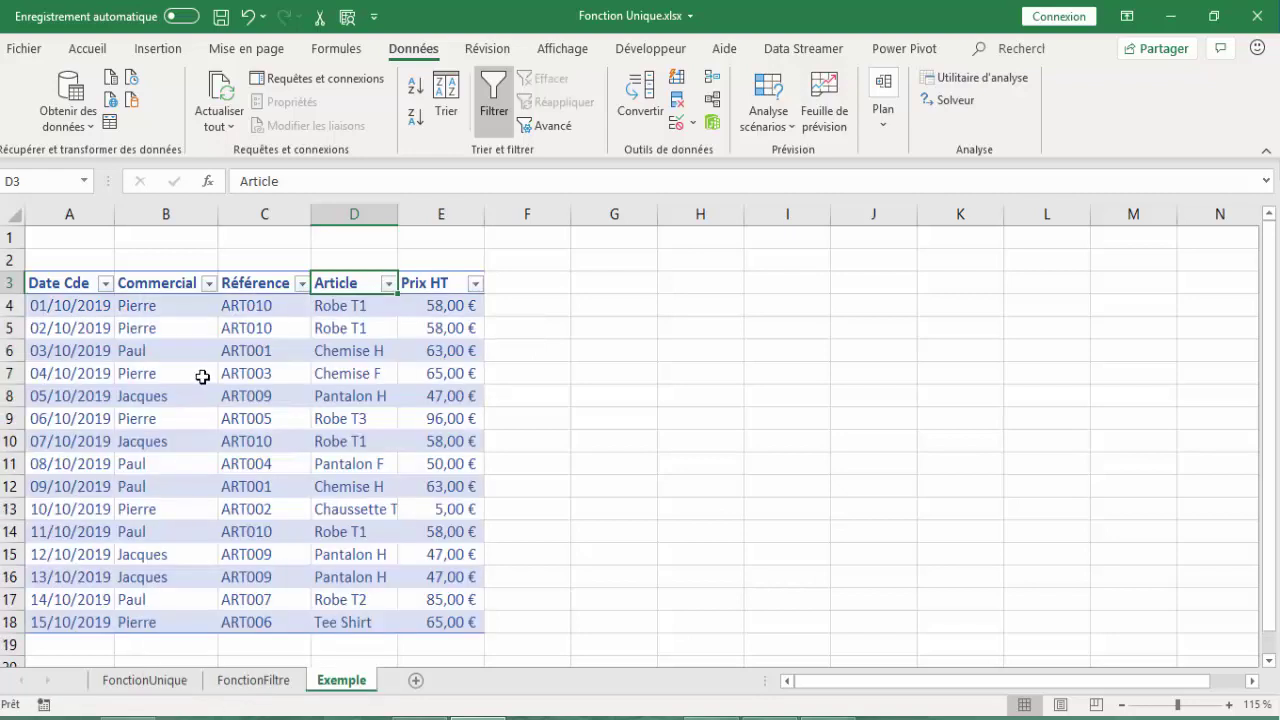
pyautogui.click(202, 376)
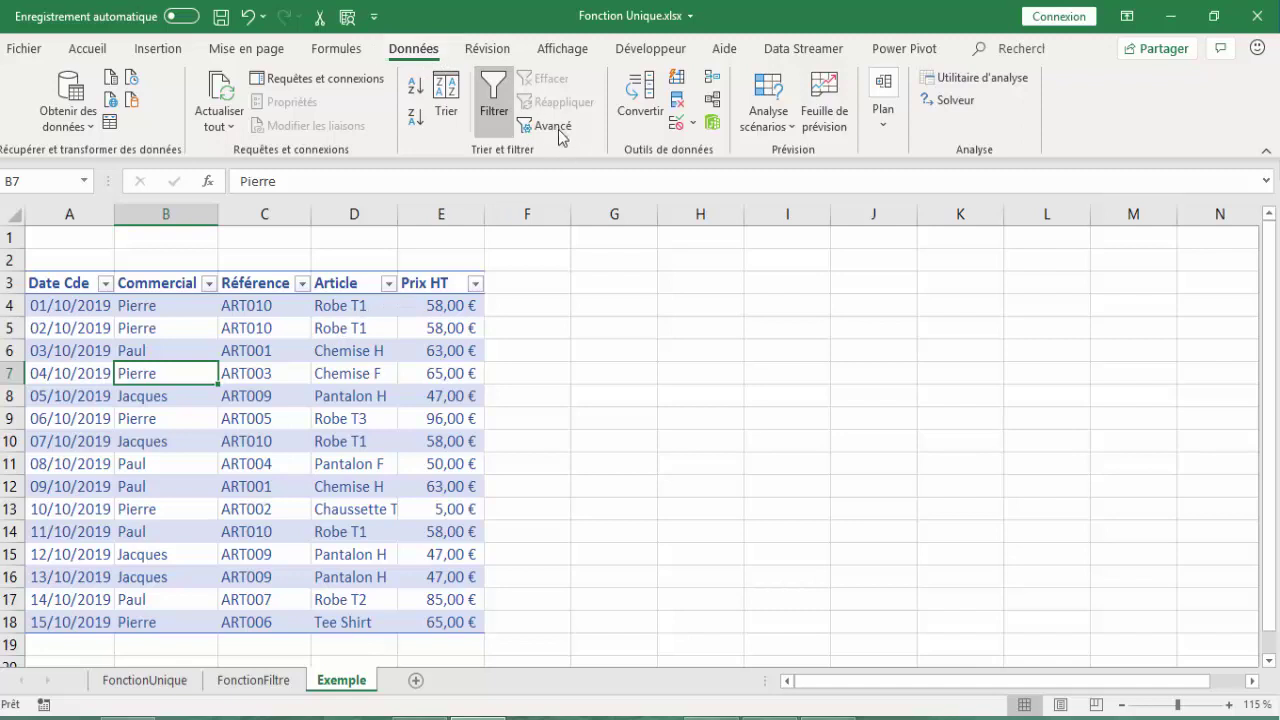
pyautogui.click(350, 352)
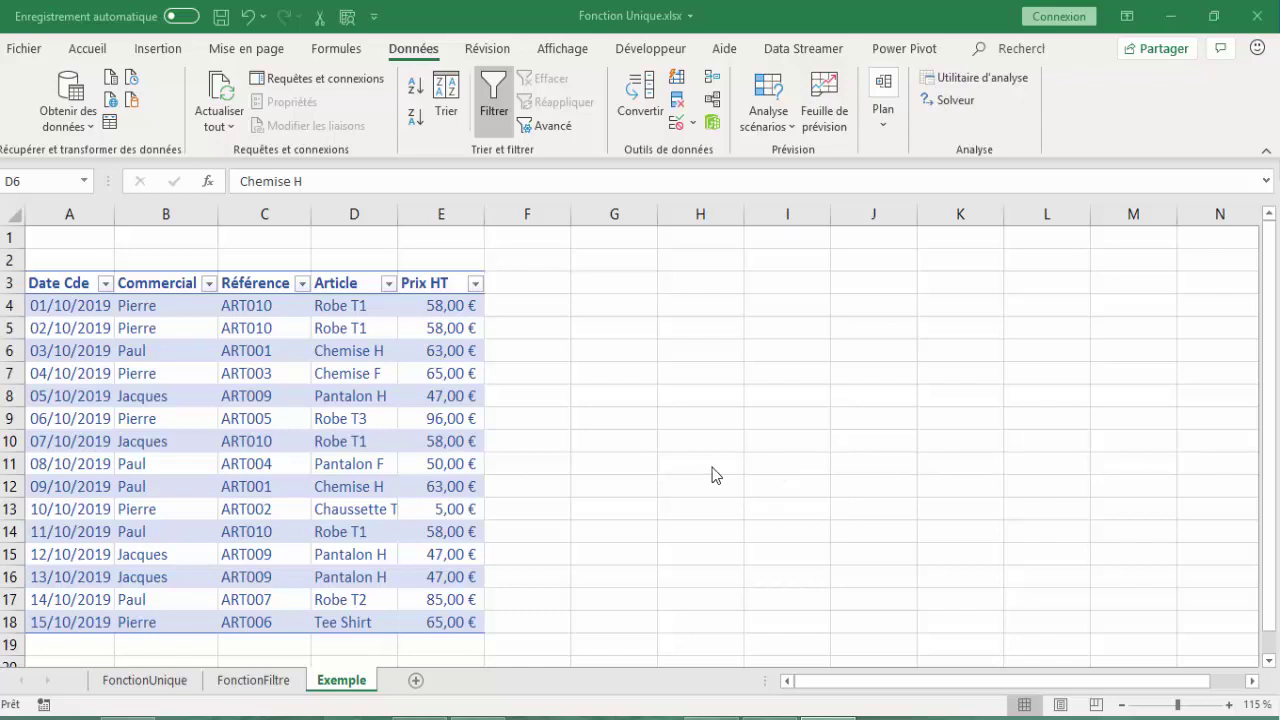
pyautogui.click(335, 355)
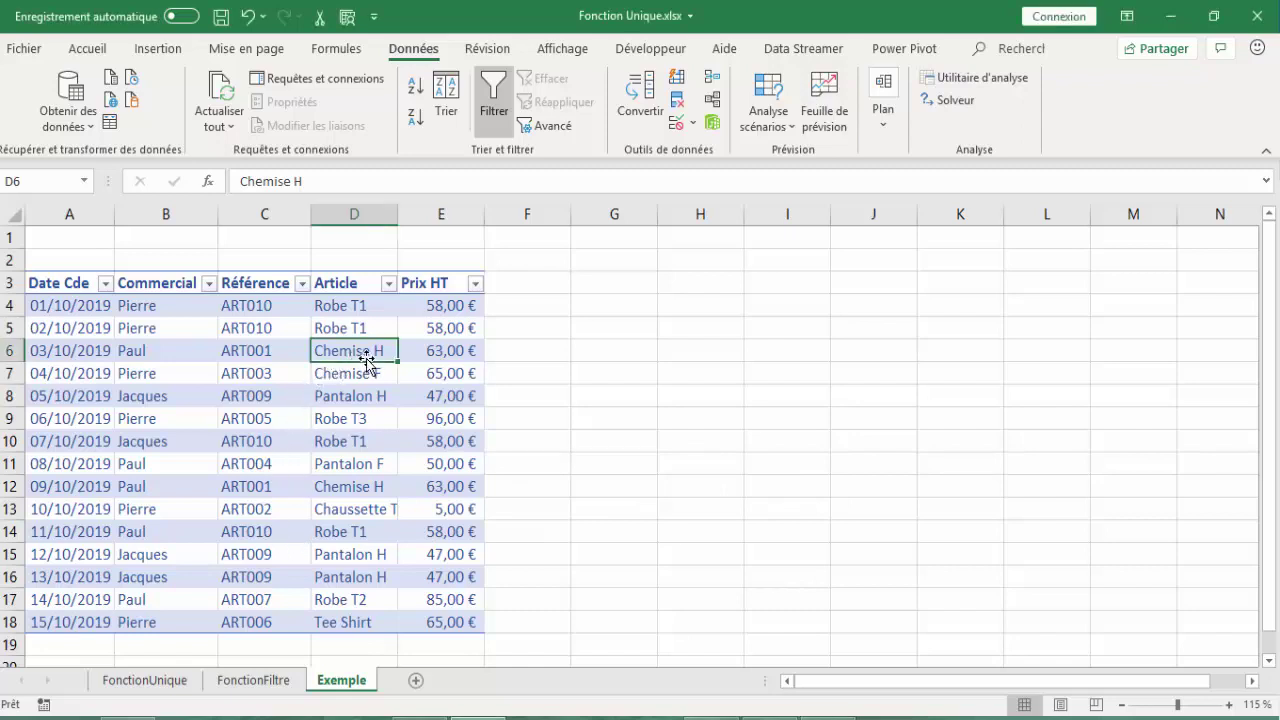
pyautogui.click(812, 424)
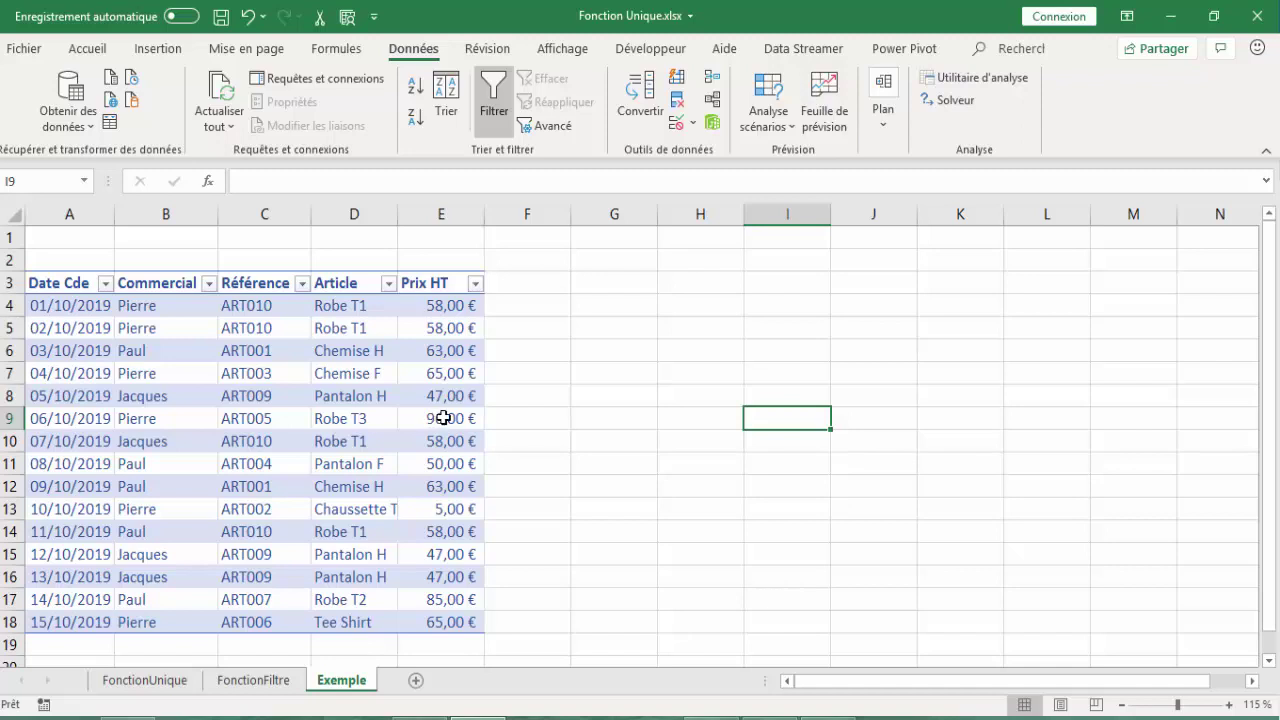
# Type the heading 'tri ET unique' in cell G3
pyautogui.click(323, 402)
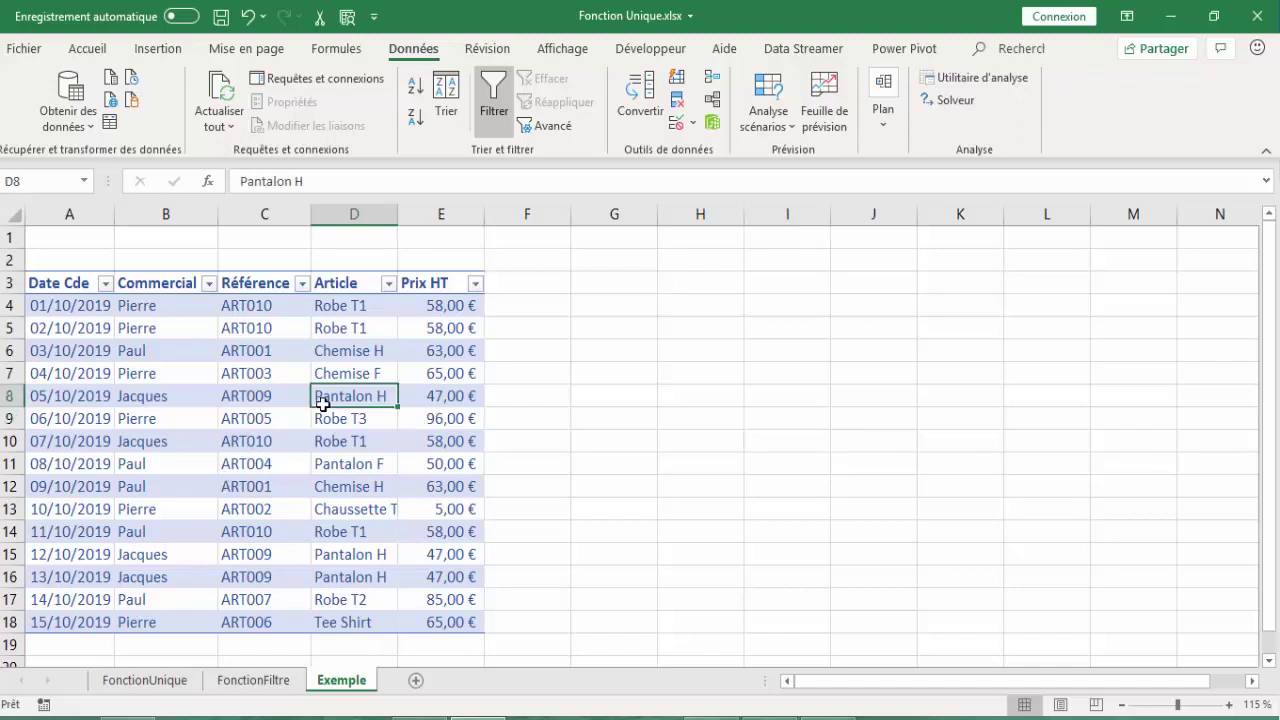
pyautogui.click(617, 284)
pyautogui.write('t')
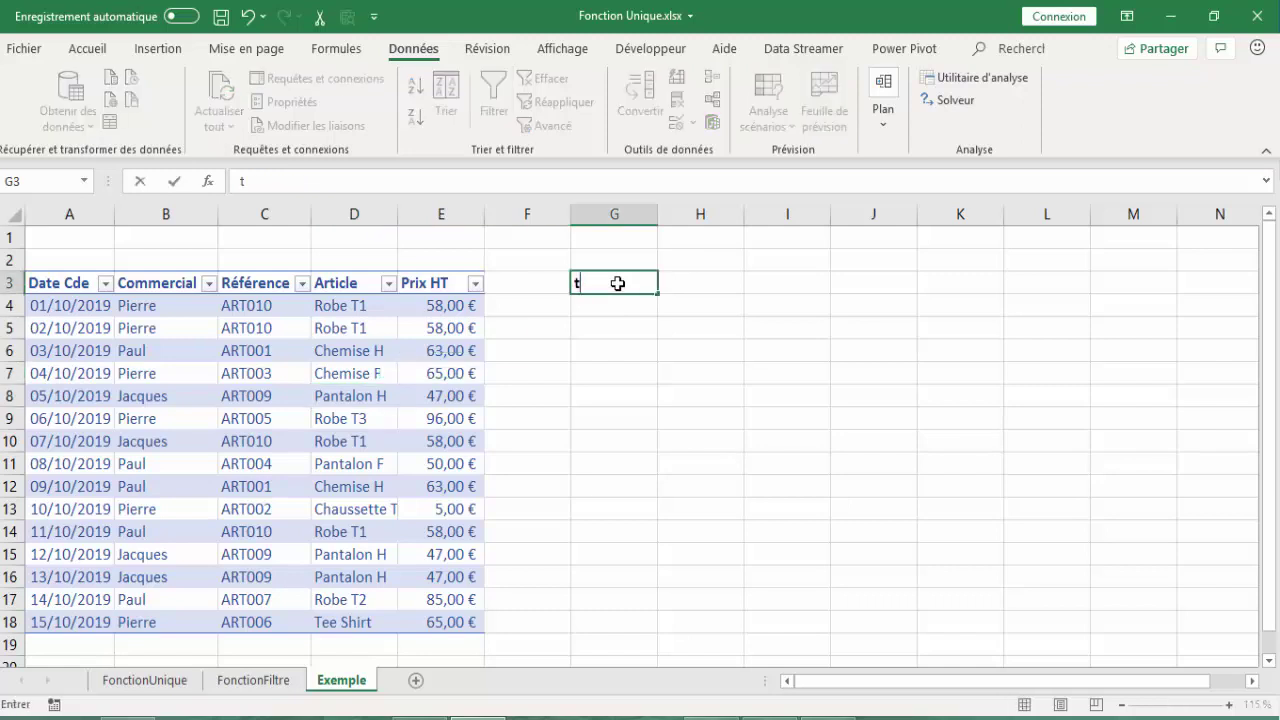
pyautogui.write('ri ')
pyautogui.write('ET u')
pyautogui.write('nique')
pyautogui.press('Return')
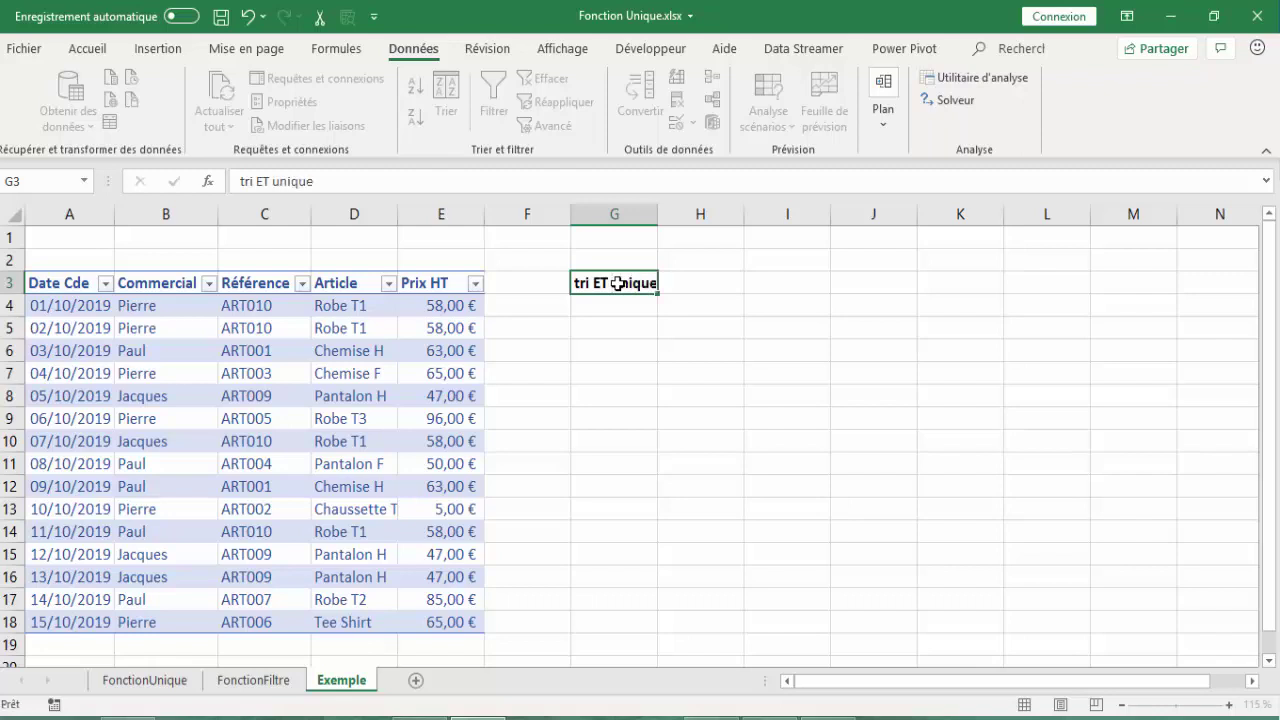
# Enter =TRI(UNIQUE(C4:C18)) in G4 to spill the sorted unique references
pyautogui.write('=')
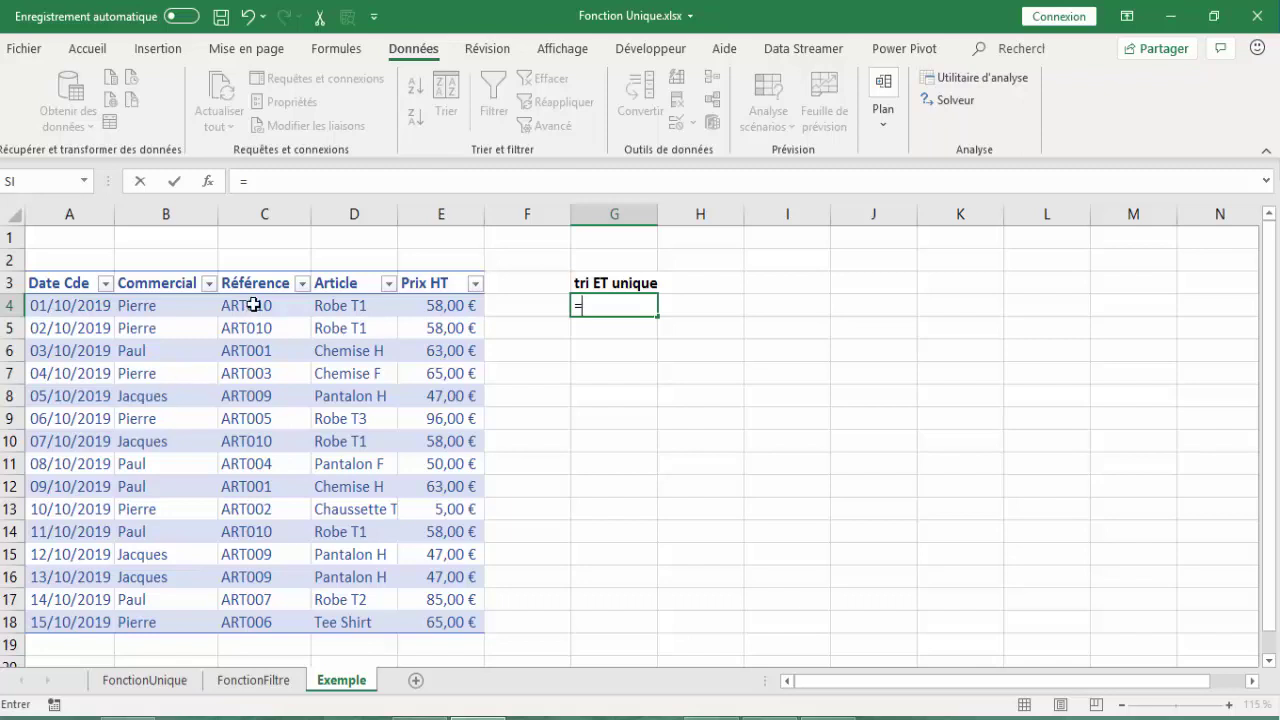
pyautogui.moveTo(250, 305); pyautogui.dragTo(250, 396)
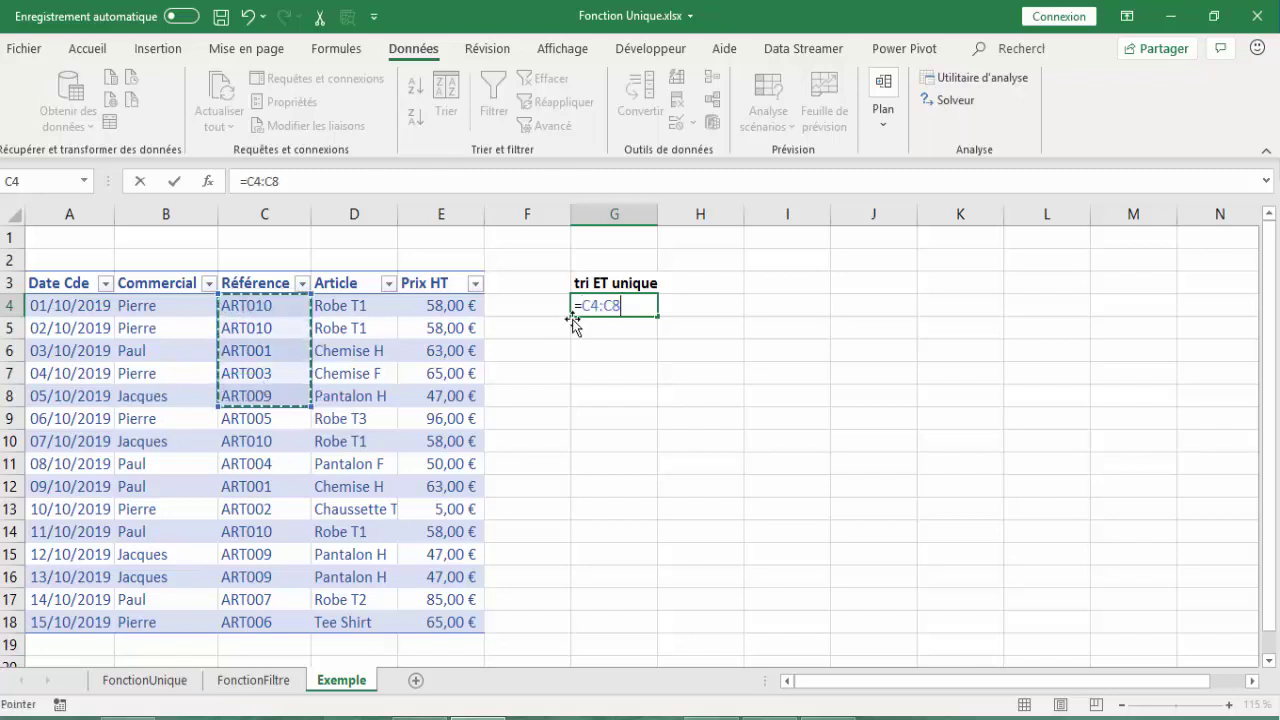
pyautogui.press('BackSpace')
pyautogui.press('BackSpace')
pyautogui.press('BackSpace')
pyautogui.press('BackSpace')
pyautogui.press('BackSpace')
pyautogui.write('tR')
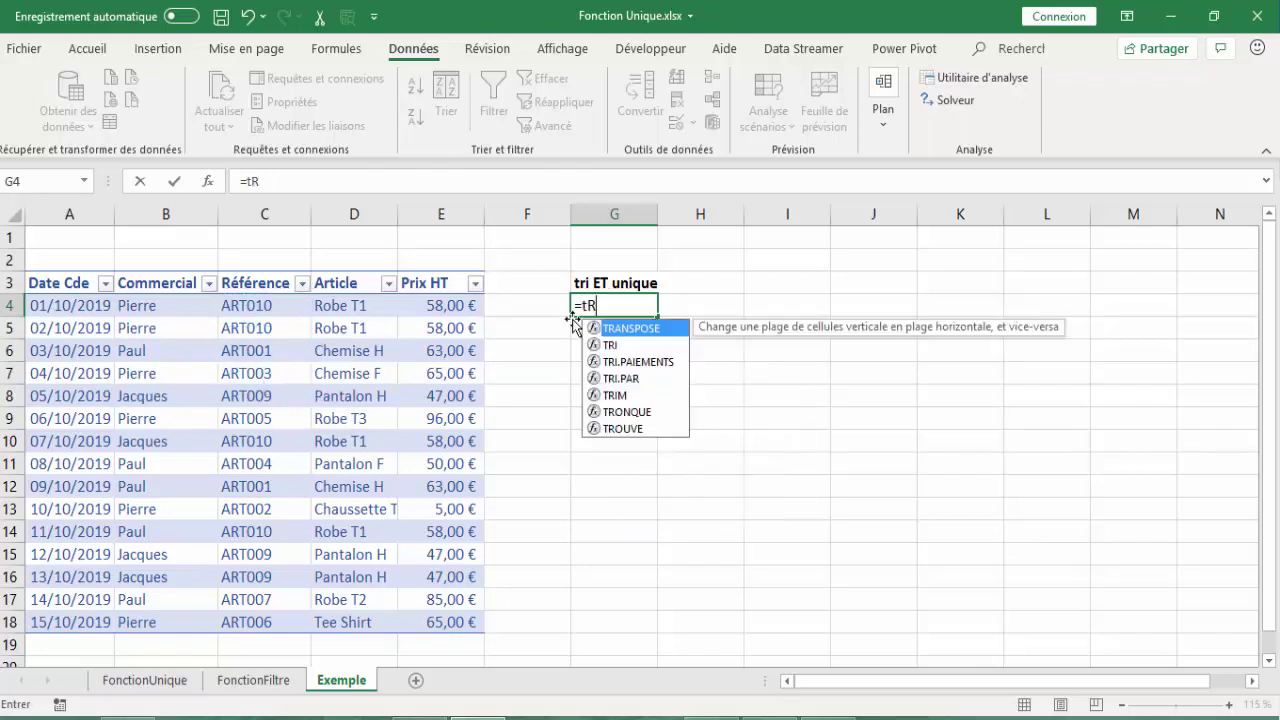
pyautogui.write('I5')
pyautogui.press('BackSpace')
pyautogui.write('(')
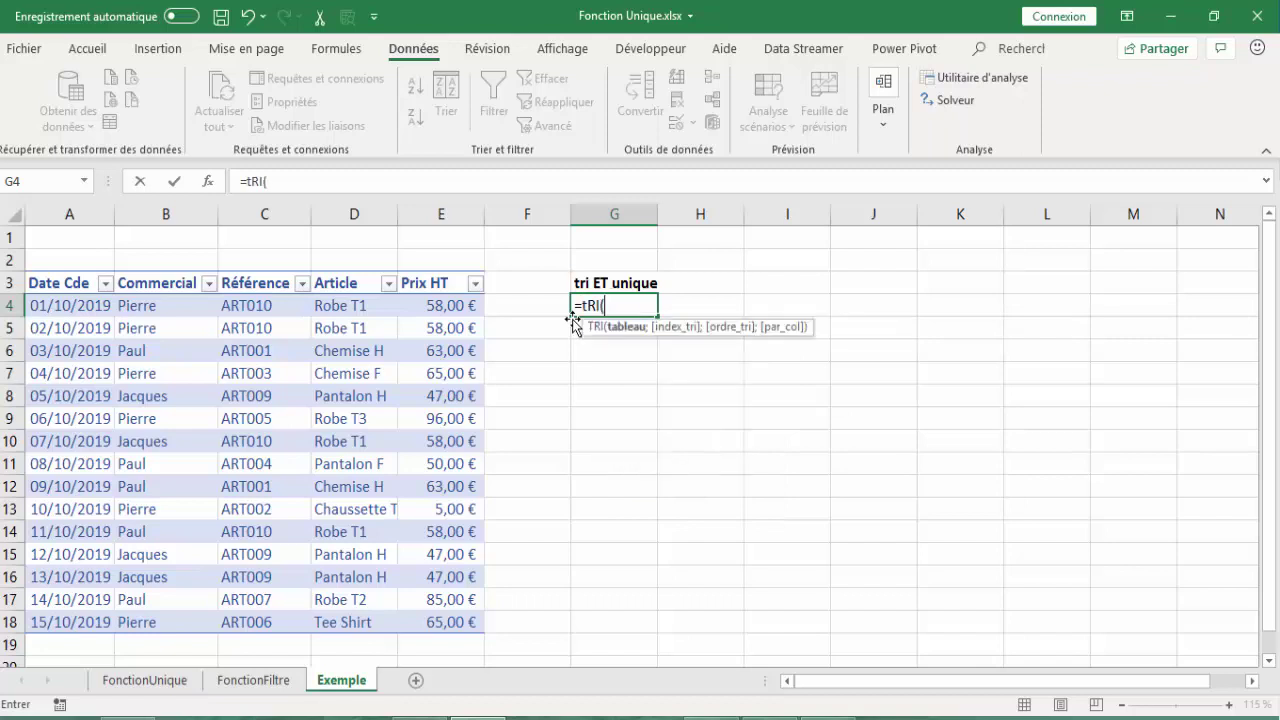
pyautogui.write('unique')
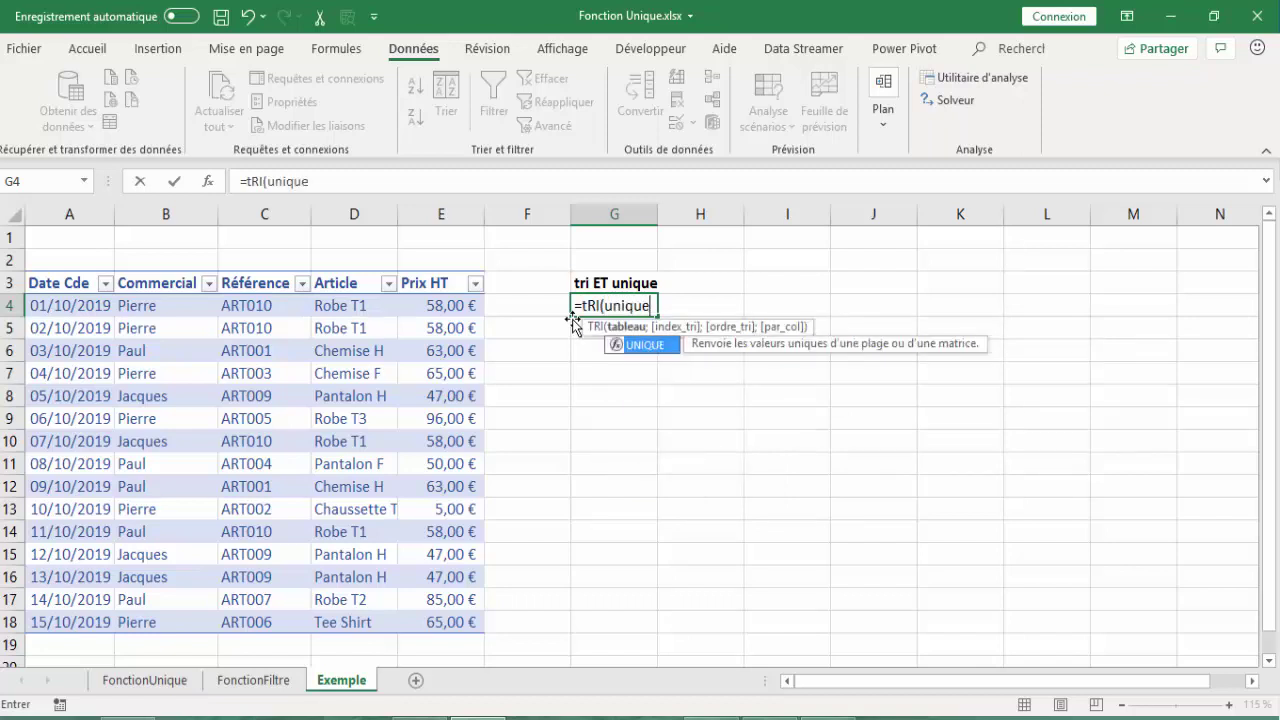
pyautogui.write('(')
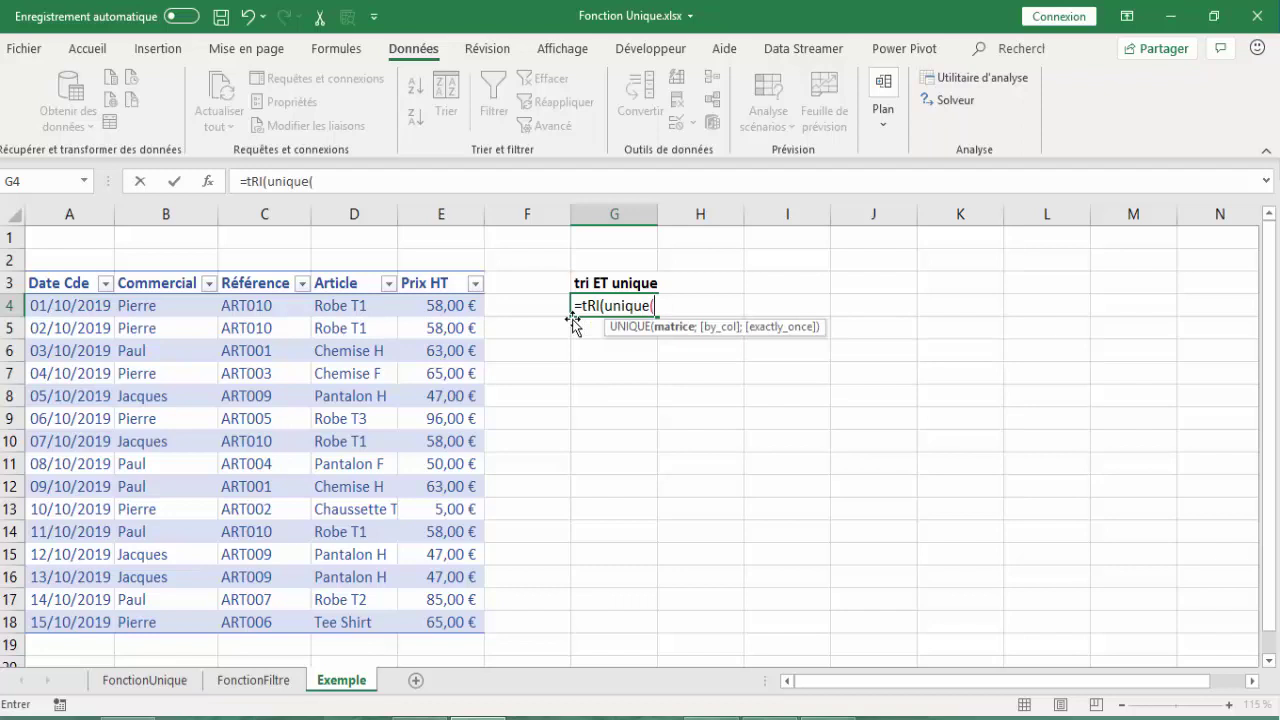
pyautogui.moveTo(250, 308)
pyautogui.mouseDown()
pyautogui.moveTo(257, 617)
pyautogui.moveTo(248, 612)
pyautogui.mouseUp()
pyautogui.write('))')
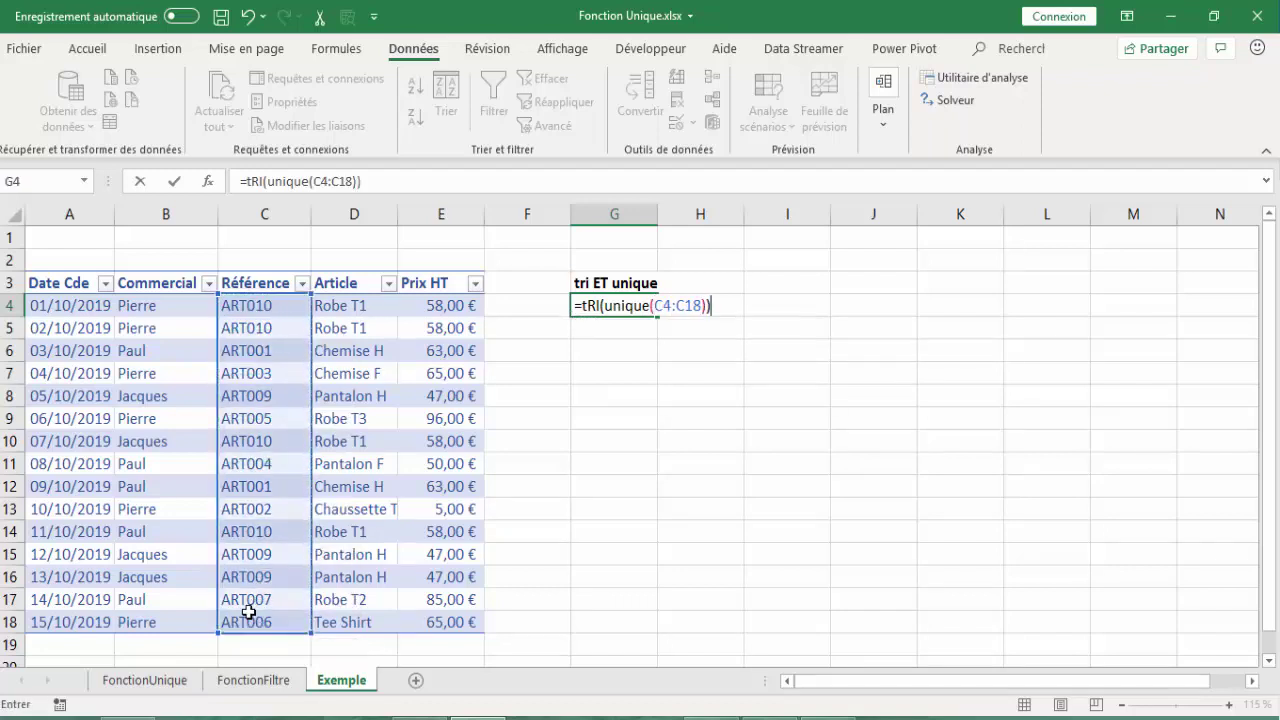
pyautogui.press('Return')
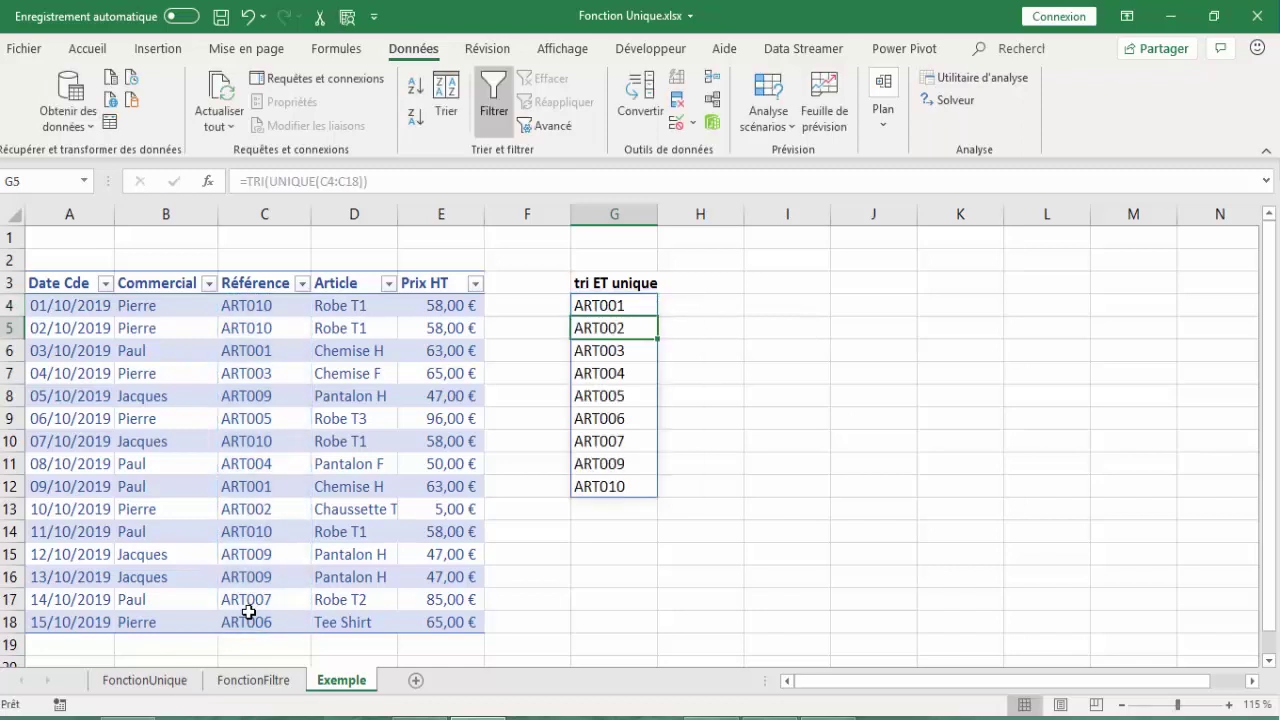
pyautogui.click(609, 352)
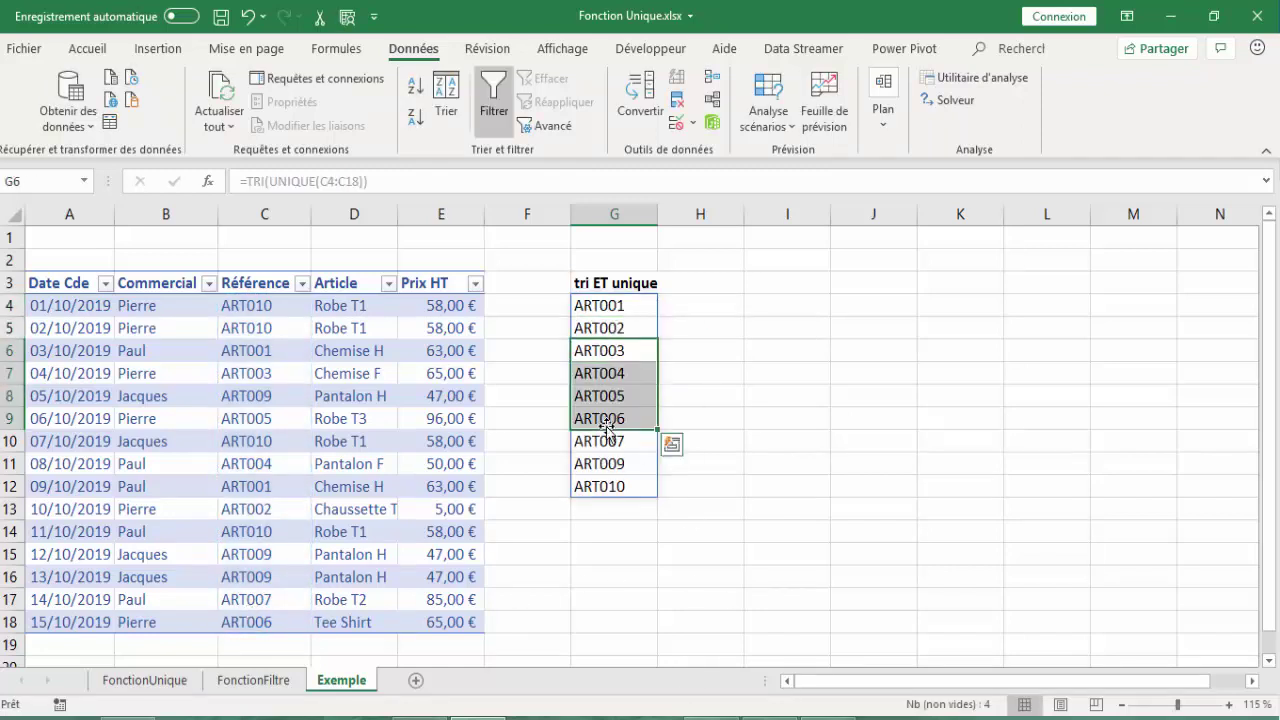
pyautogui.moveTo(606, 426); pyautogui.dragTo(608, 392)
pyautogui.click(611, 383)
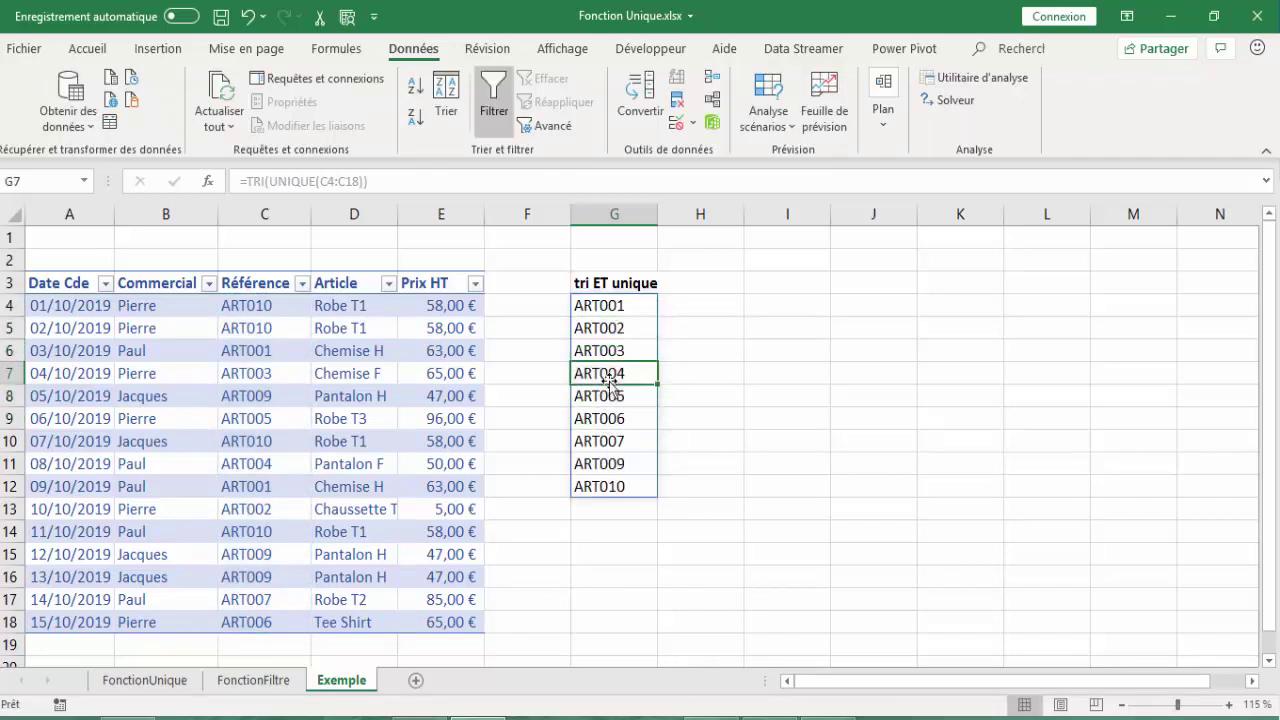
pyautogui.click(596, 285)
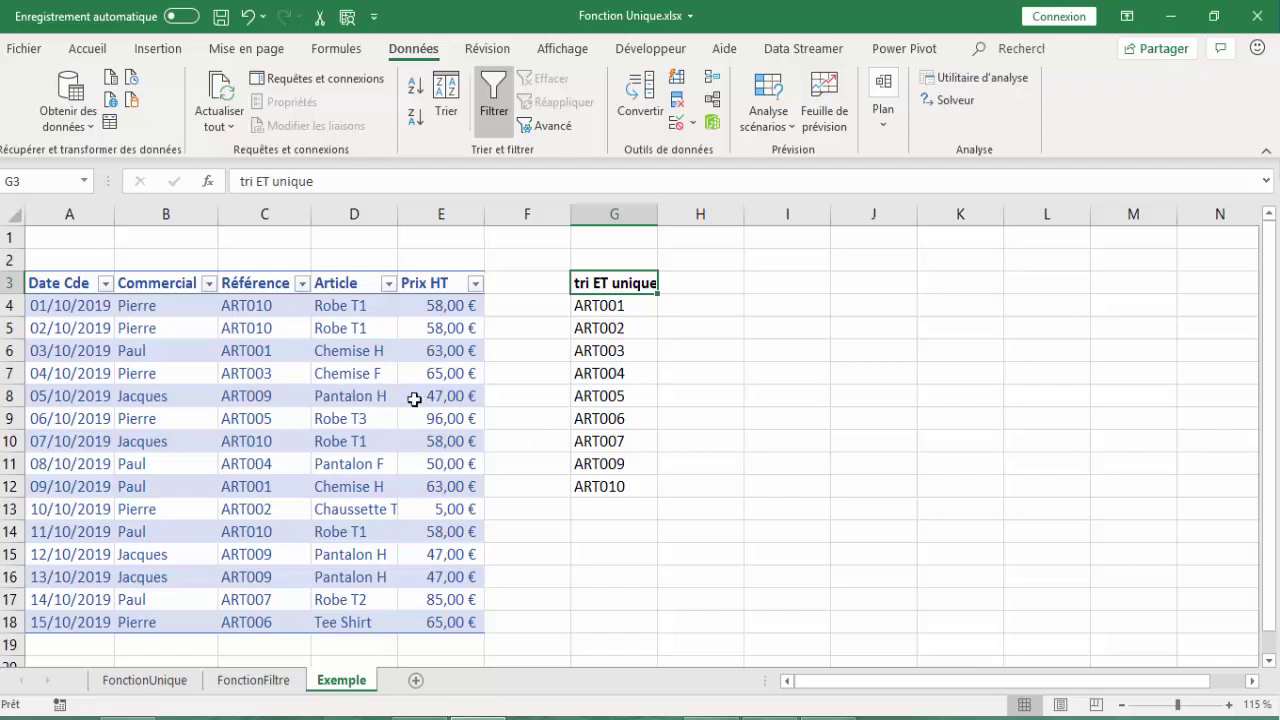
pyautogui.click(710, 284)
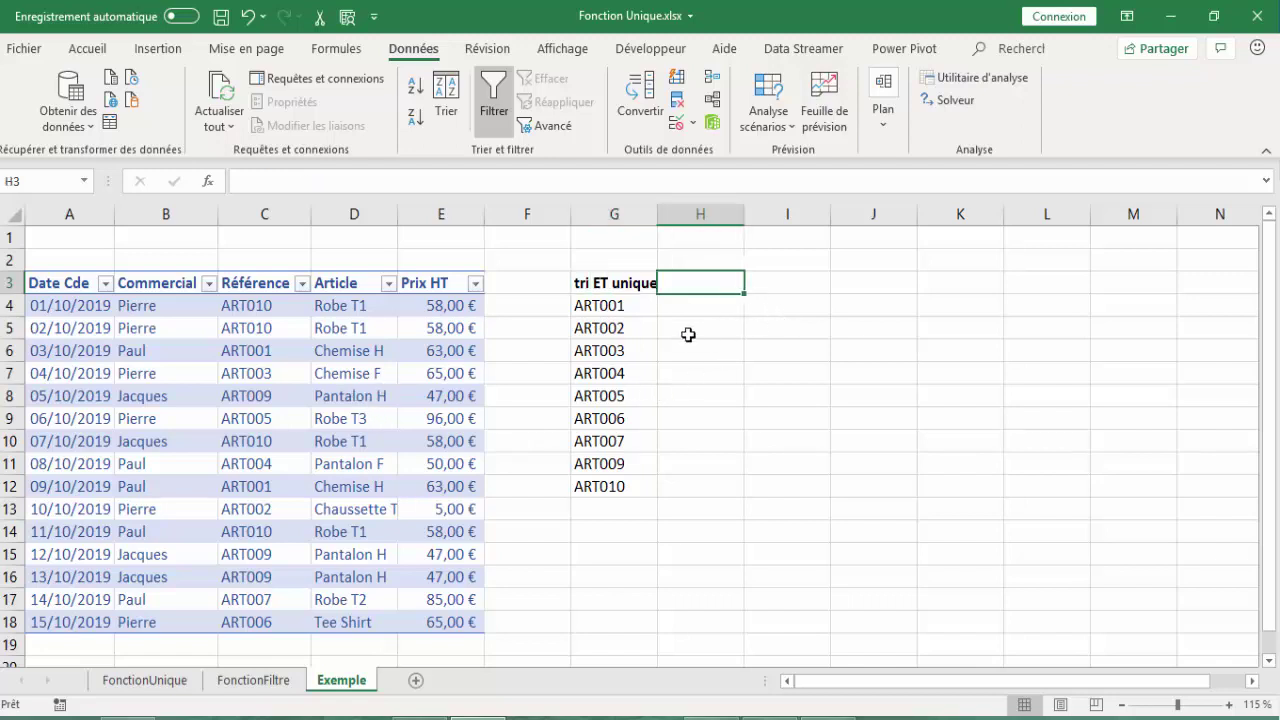
pyautogui.click(728, 262)
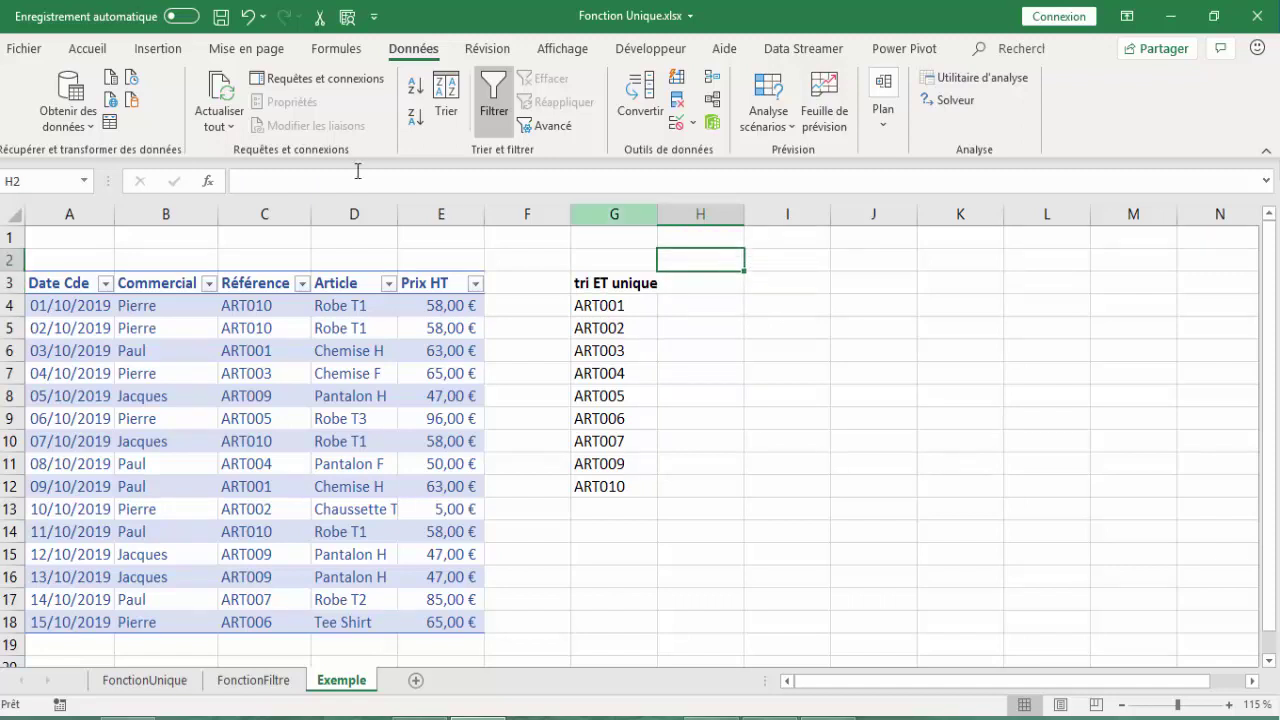
# Give cell H2 a light grey fill colour
pyautogui.click(86, 50)
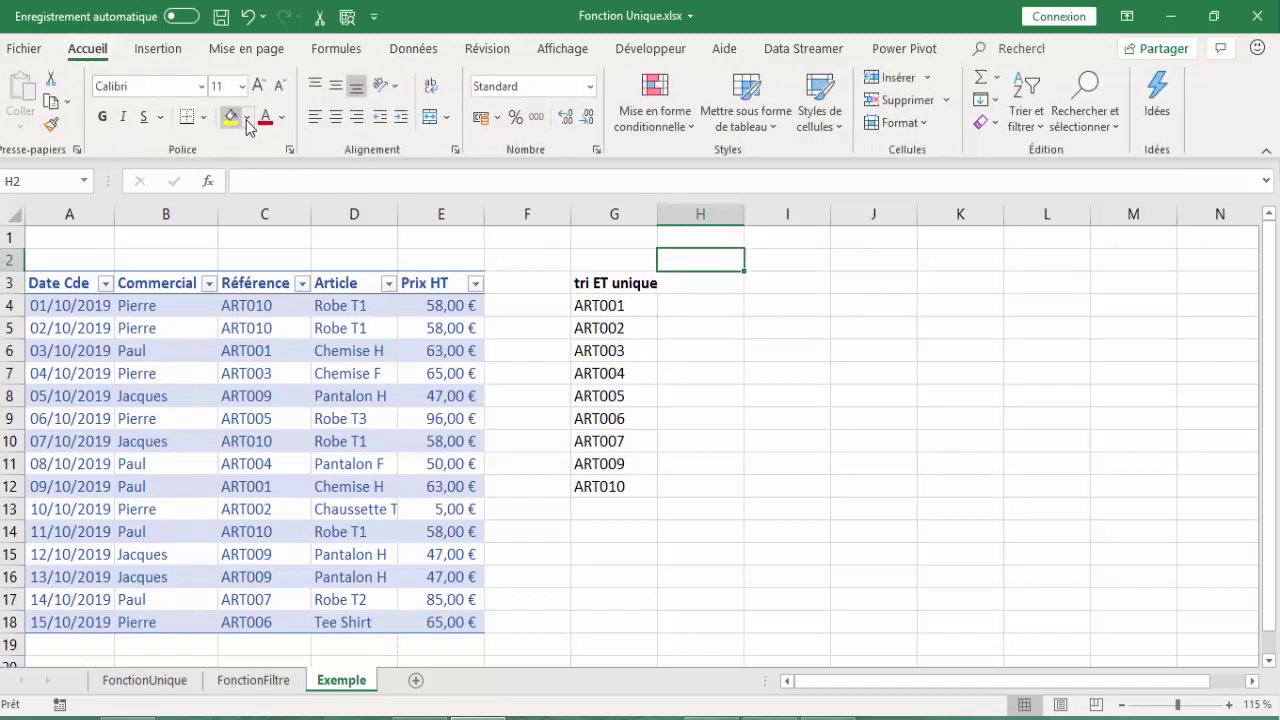
pyautogui.click(246, 117)
pyautogui.click(229, 212)
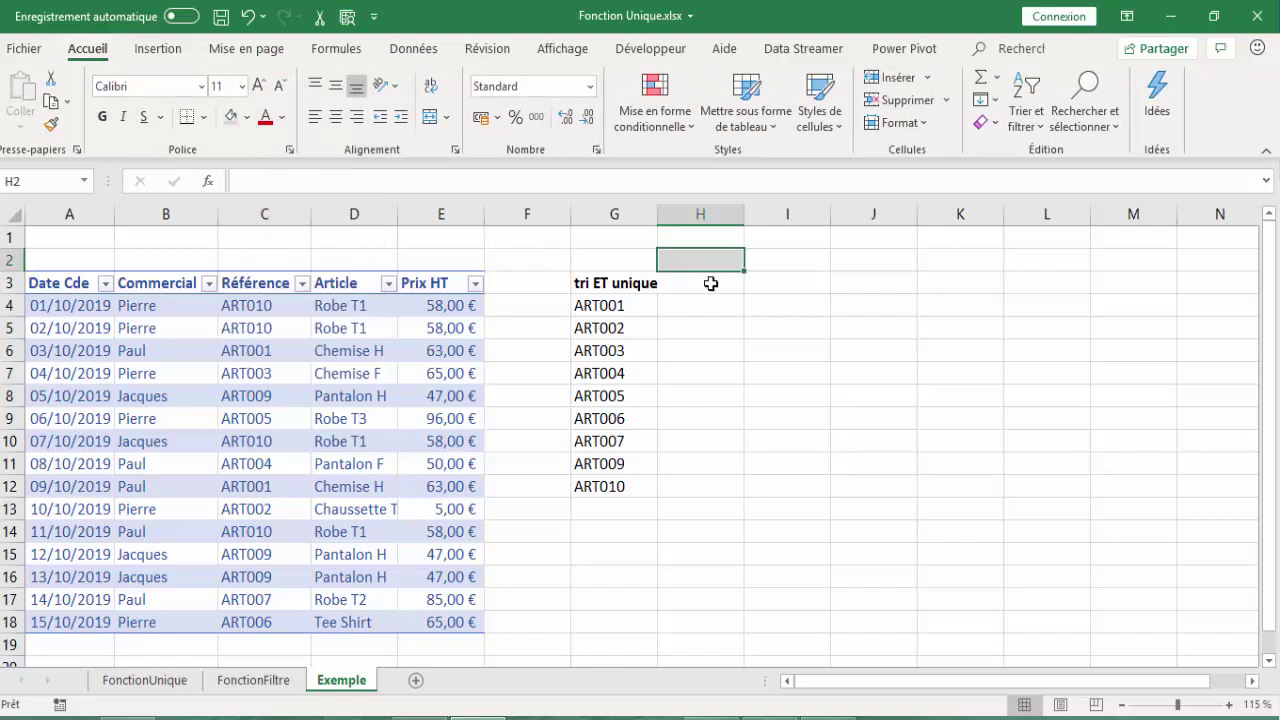
pyautogui.click(414, 50)
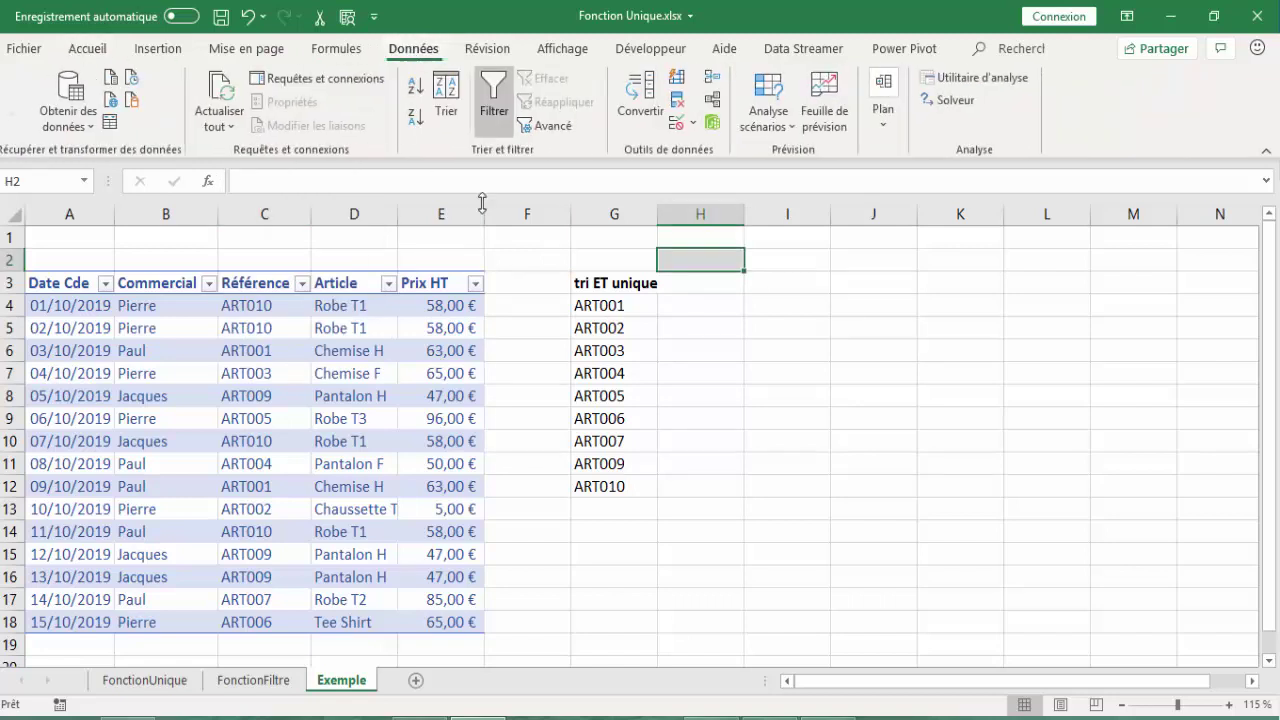
pyautogui.click(694, 124)
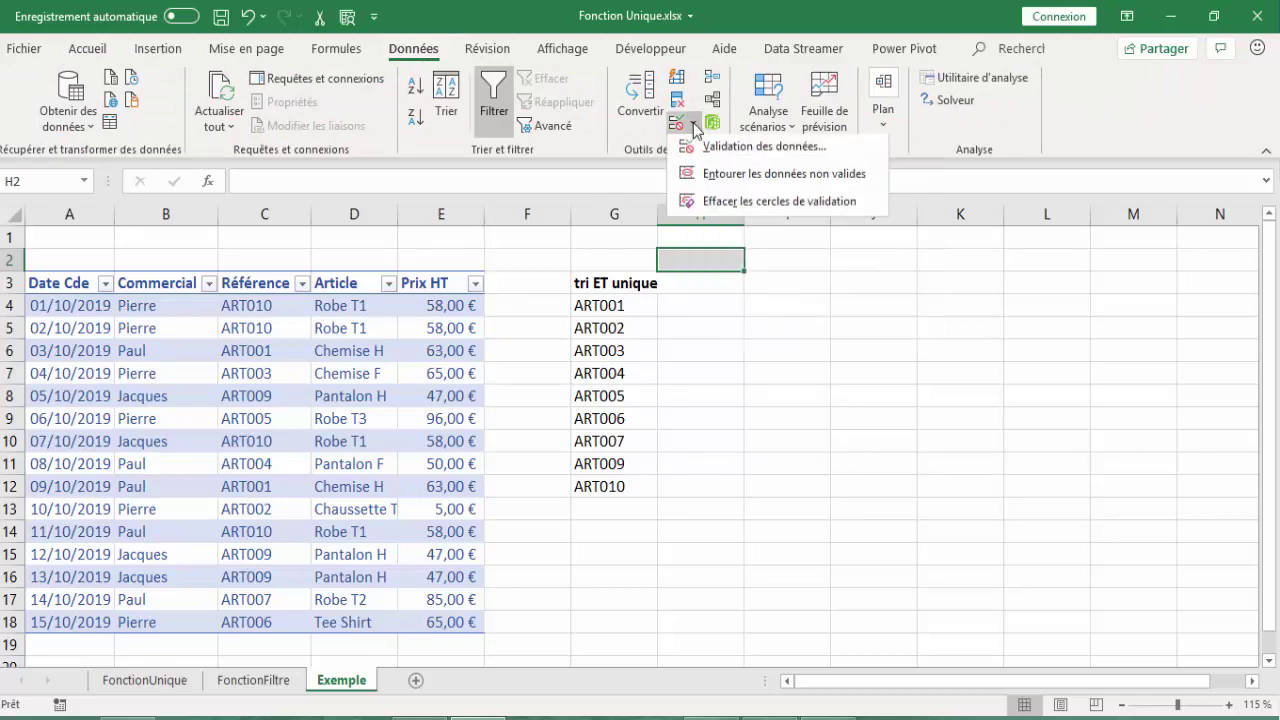
# Set H2's data validation to Liste with source =$G$4#
pyautogui.click(740, 150)
pyautogui.moveTo(363, 330); pyautogui.dragTo(858, 244)
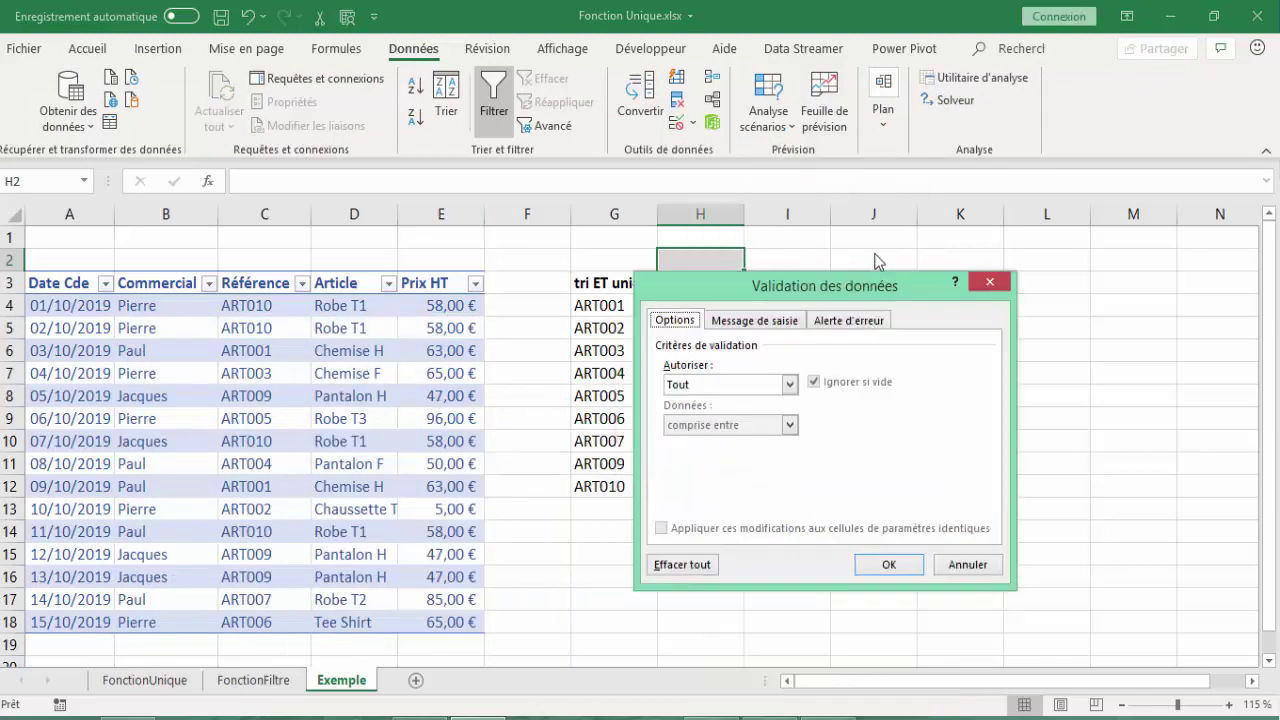
pyautogui.click(770, 341)
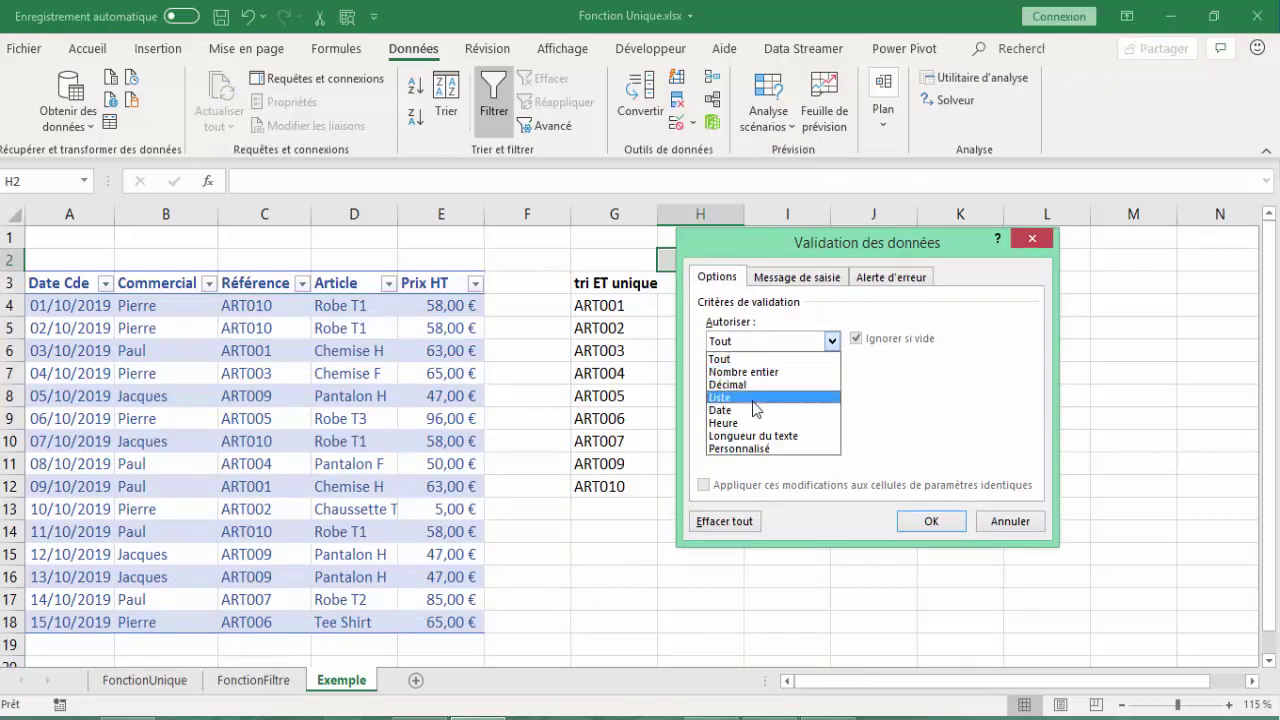
pyautogui.click(750, 392)
pyautogui.click(744, 421)
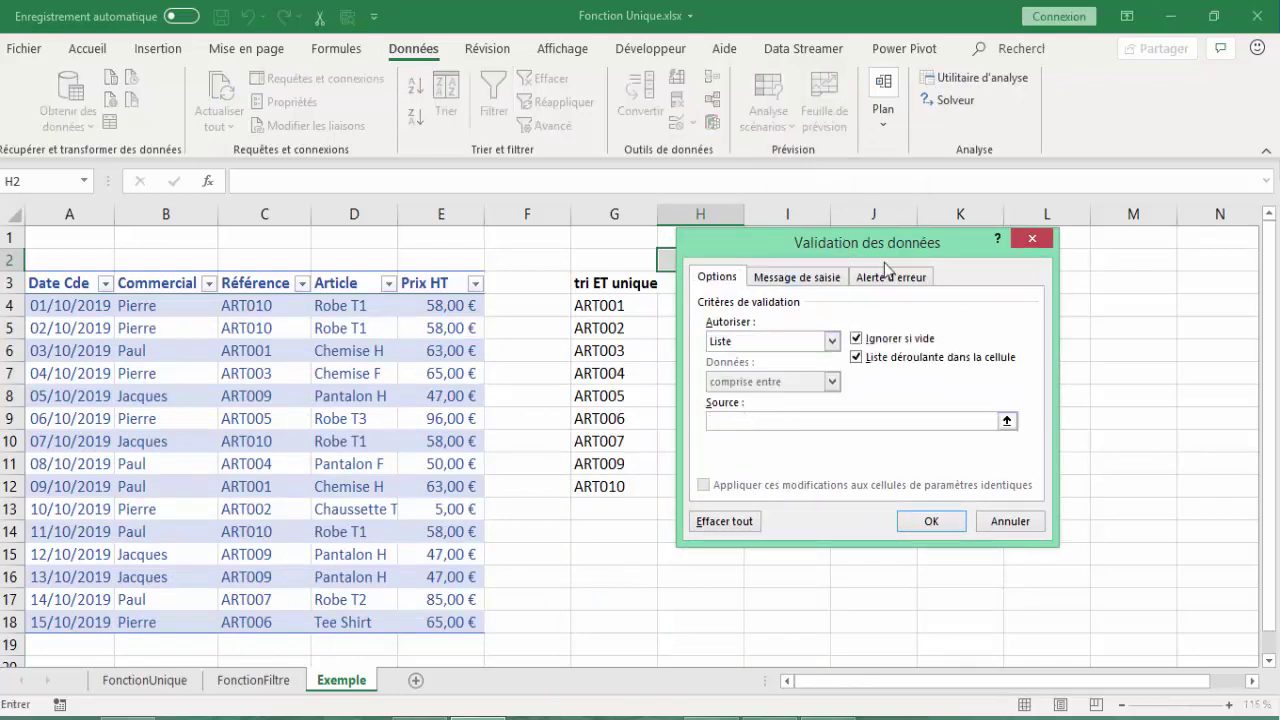
pyautogui.moveTo(846, 245); pyautogui.dragTo(945, 283)
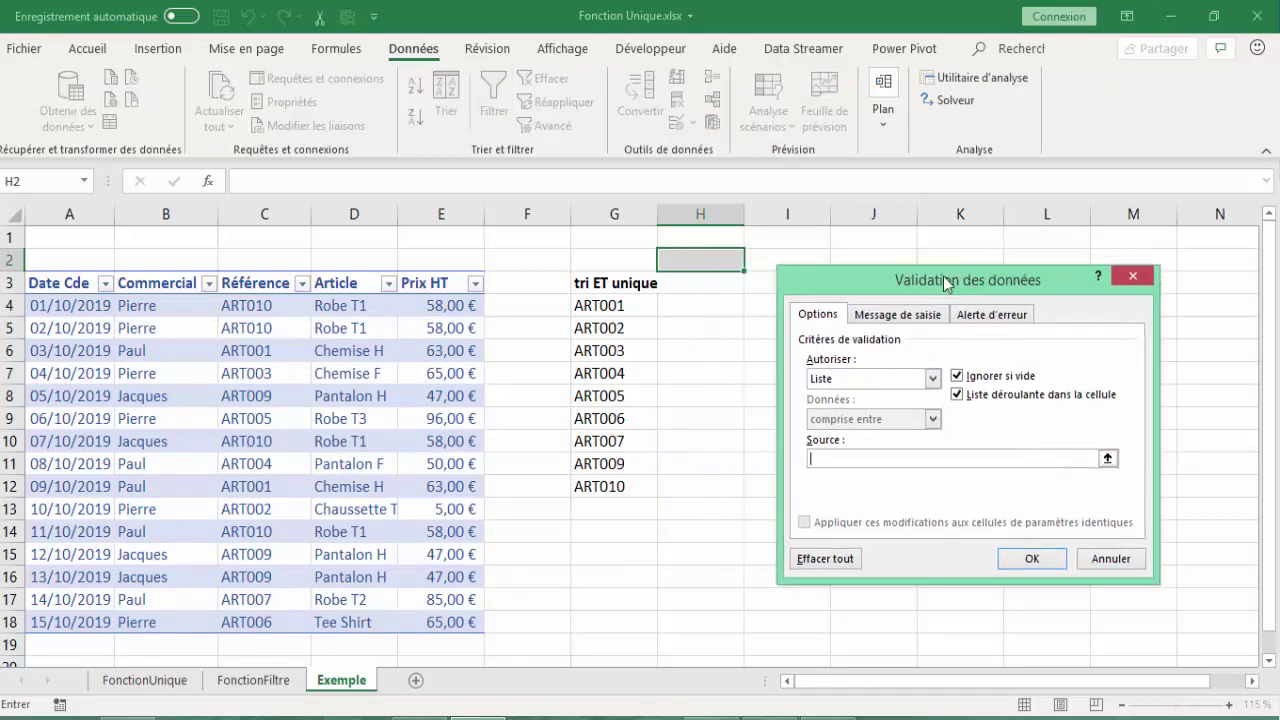
pyautogui.click(622, 305)
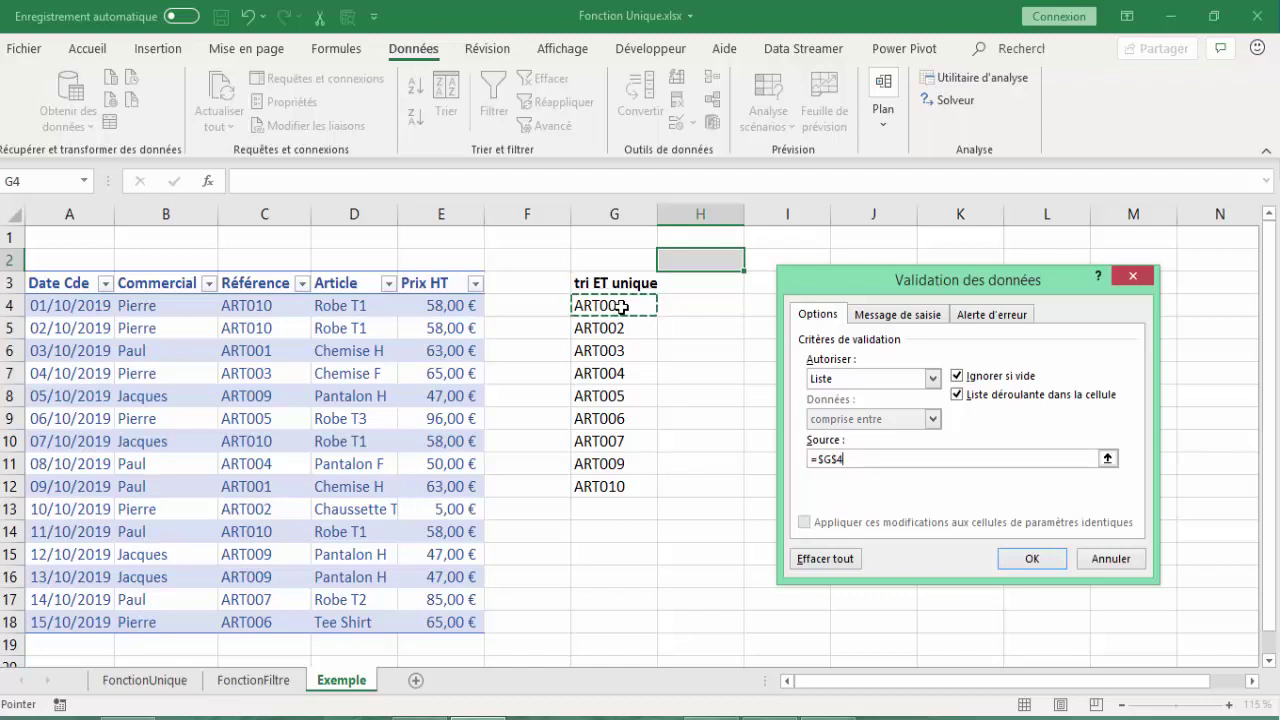
pyautogui.write('#')
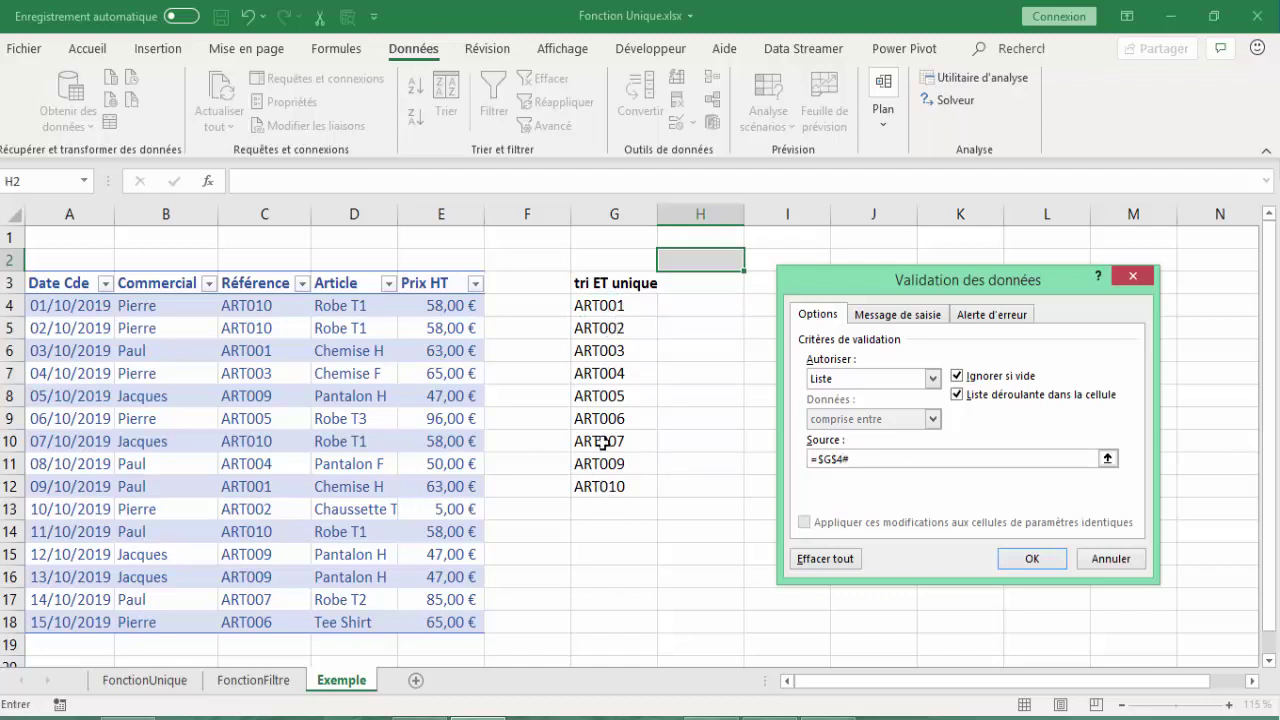
pyautogui.click(1032, 559)
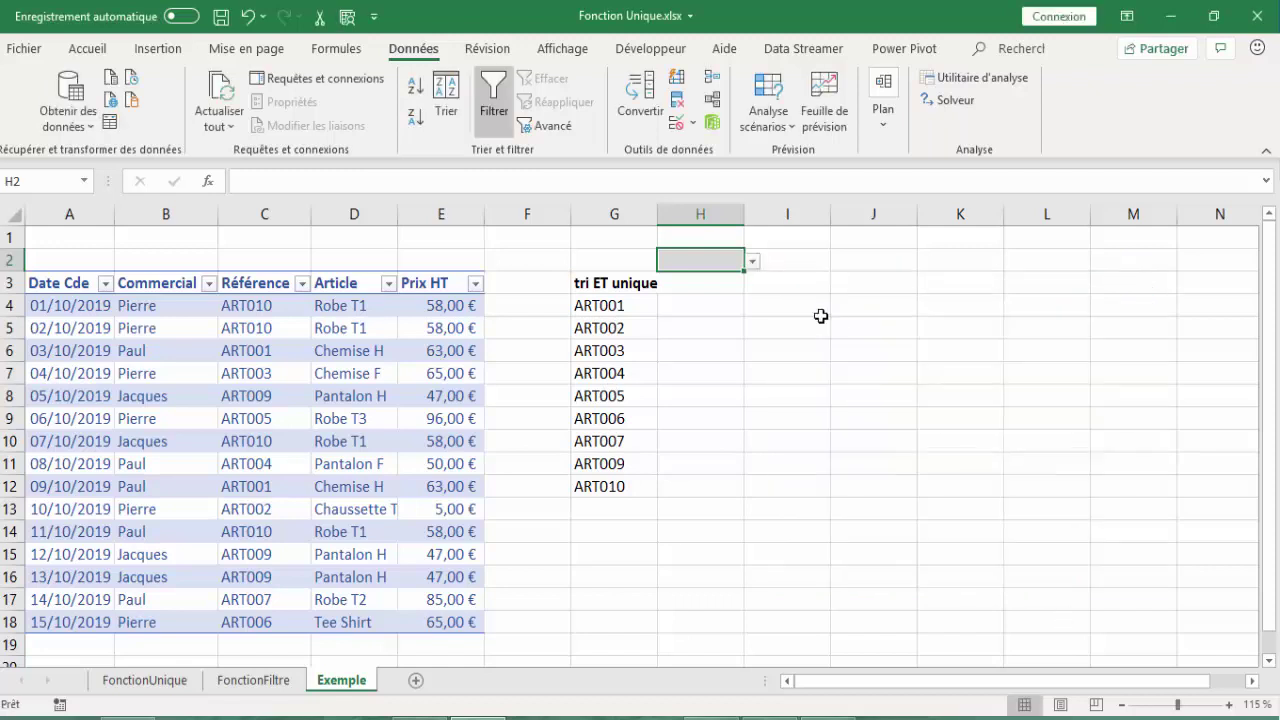
pyautogui.click(753, 261)
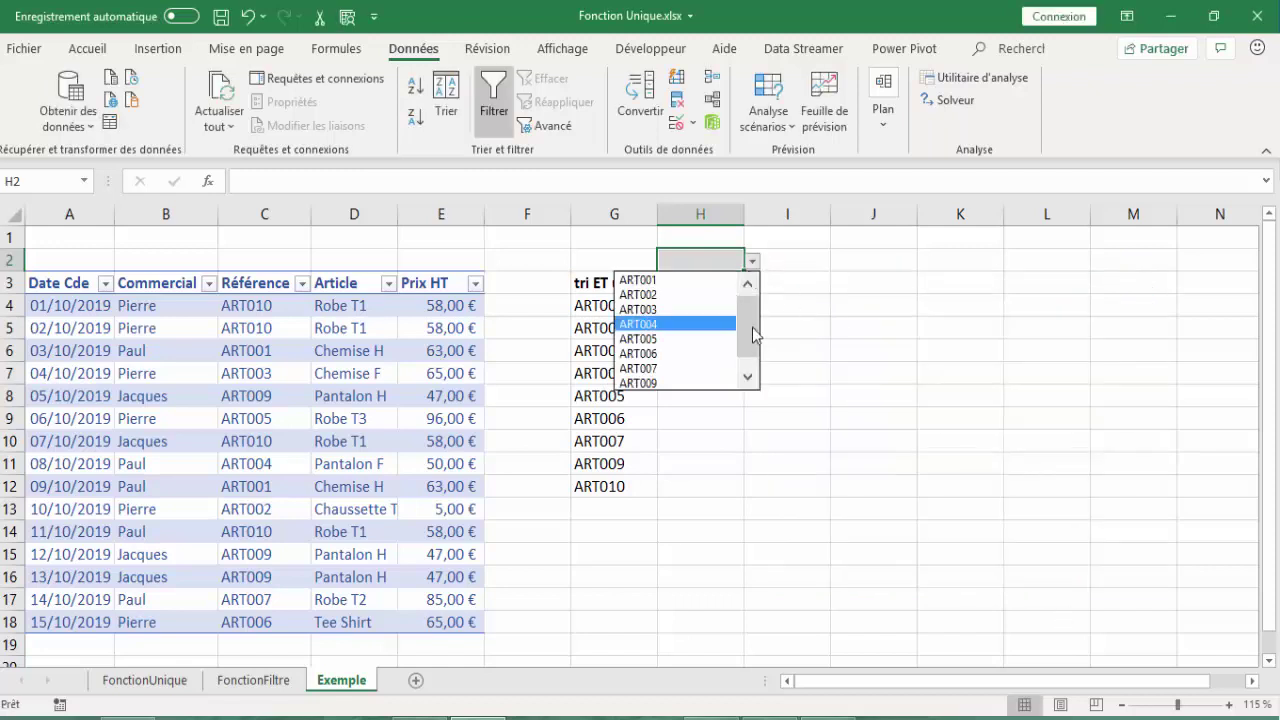
pyautogui.scroll(-1, 753, 335)
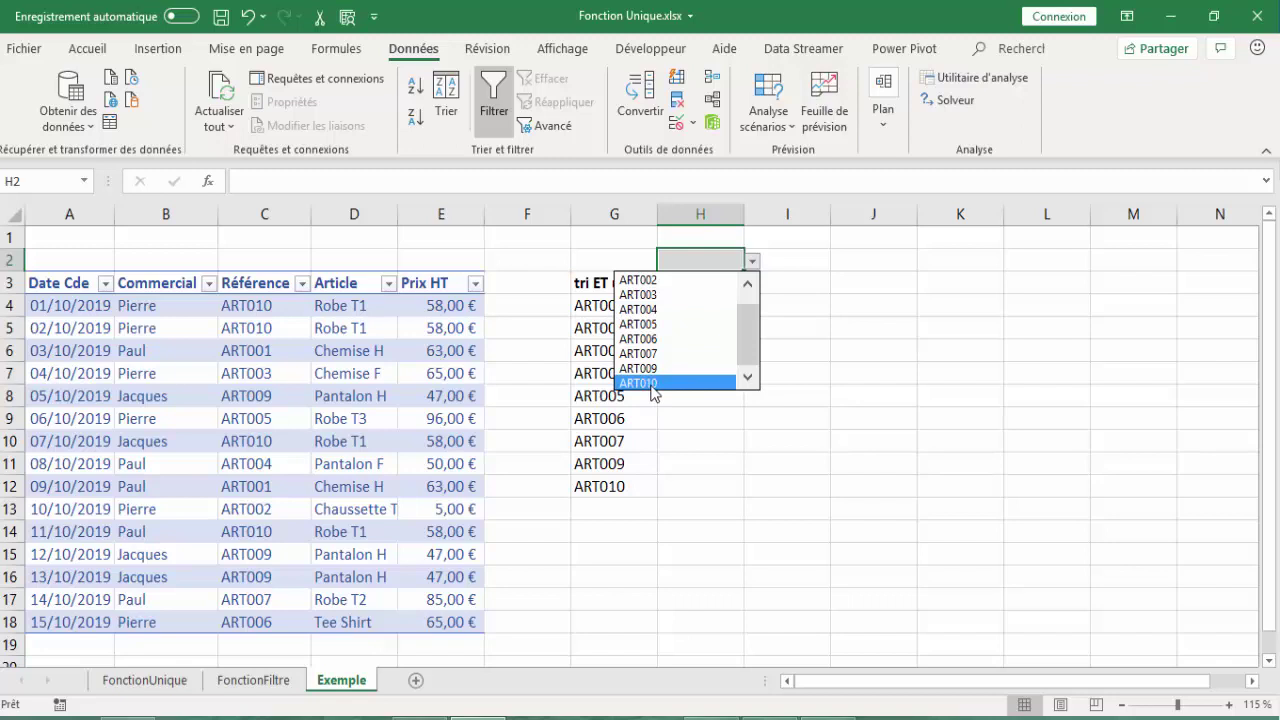
pyautogui.click(906, 403)
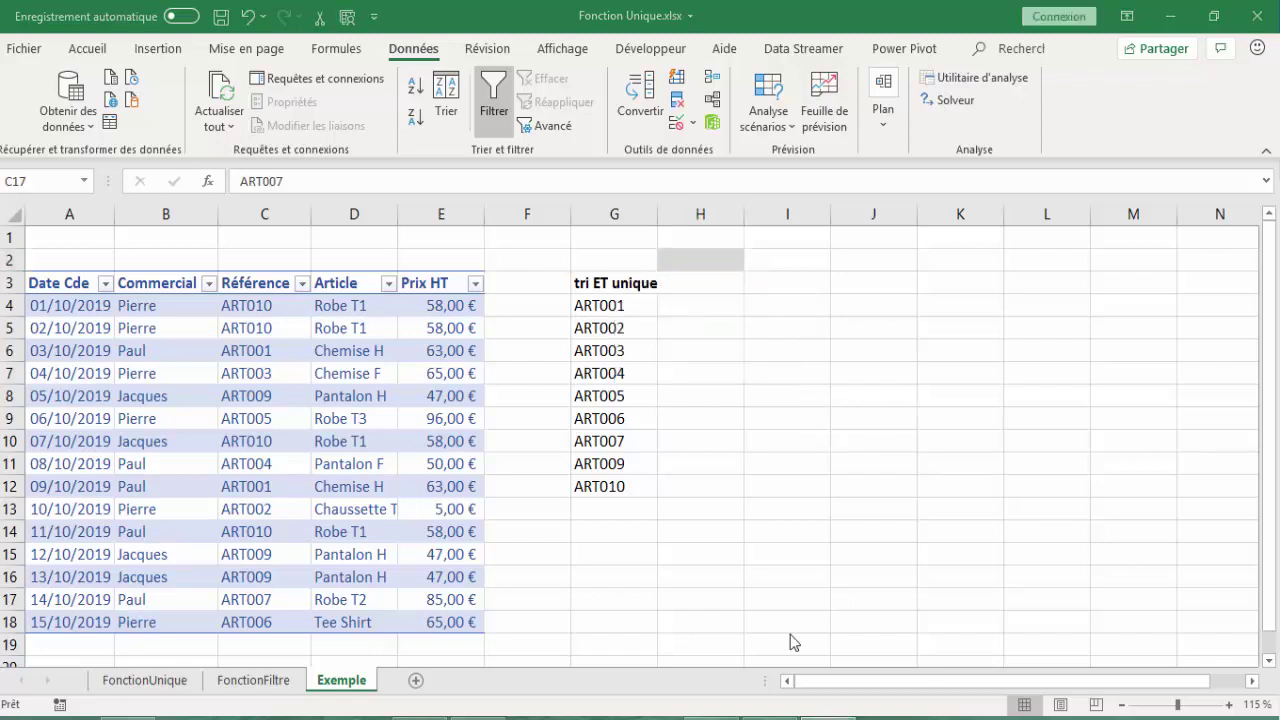
pyautogui.click(724, 262)
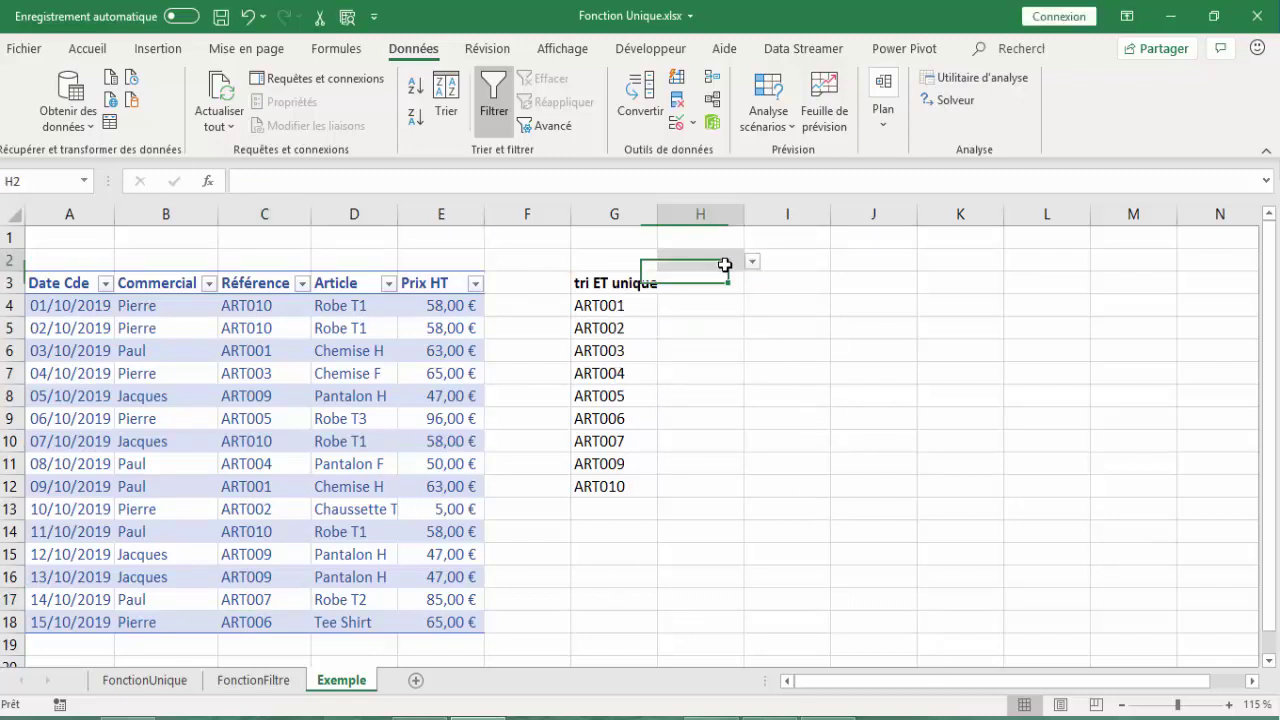
pyautogui.click(752, 261)
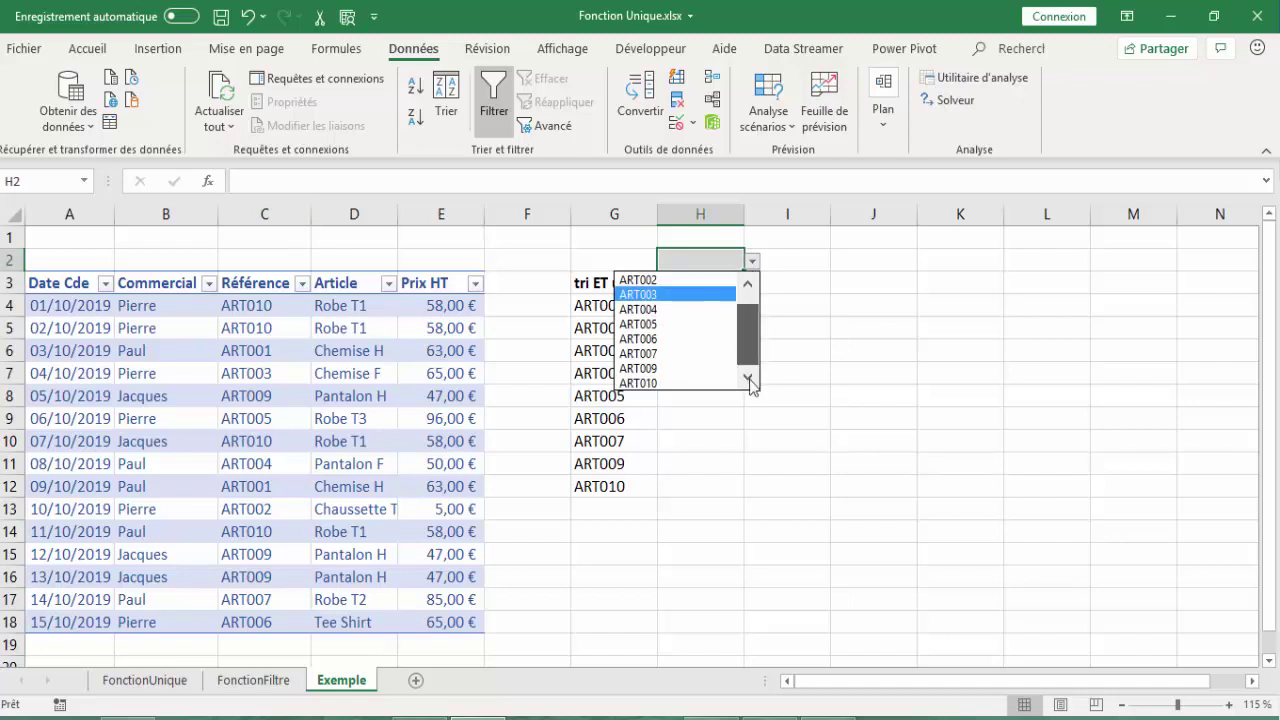
pyautogui.press('Escape')
pyautogui.click(165, 396)
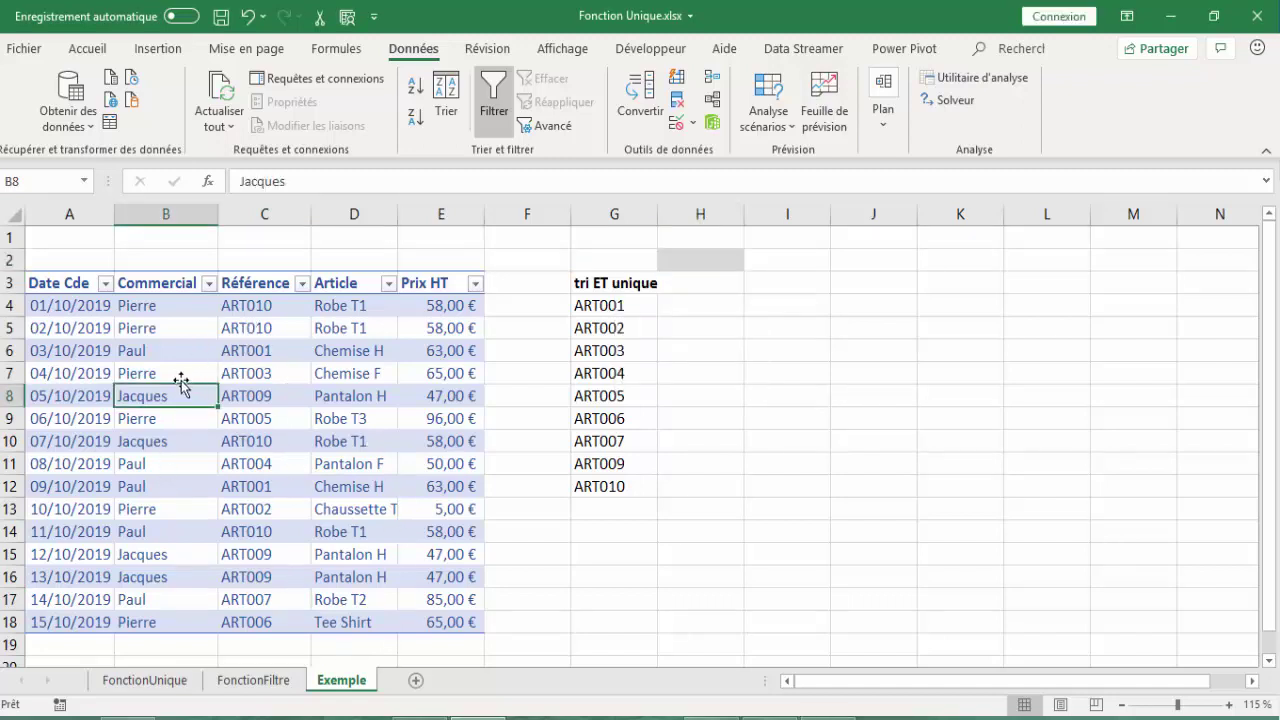
# Format A3:E18 as a styled table with headers, creating Tableau4
pyautogui.click(87, 48)
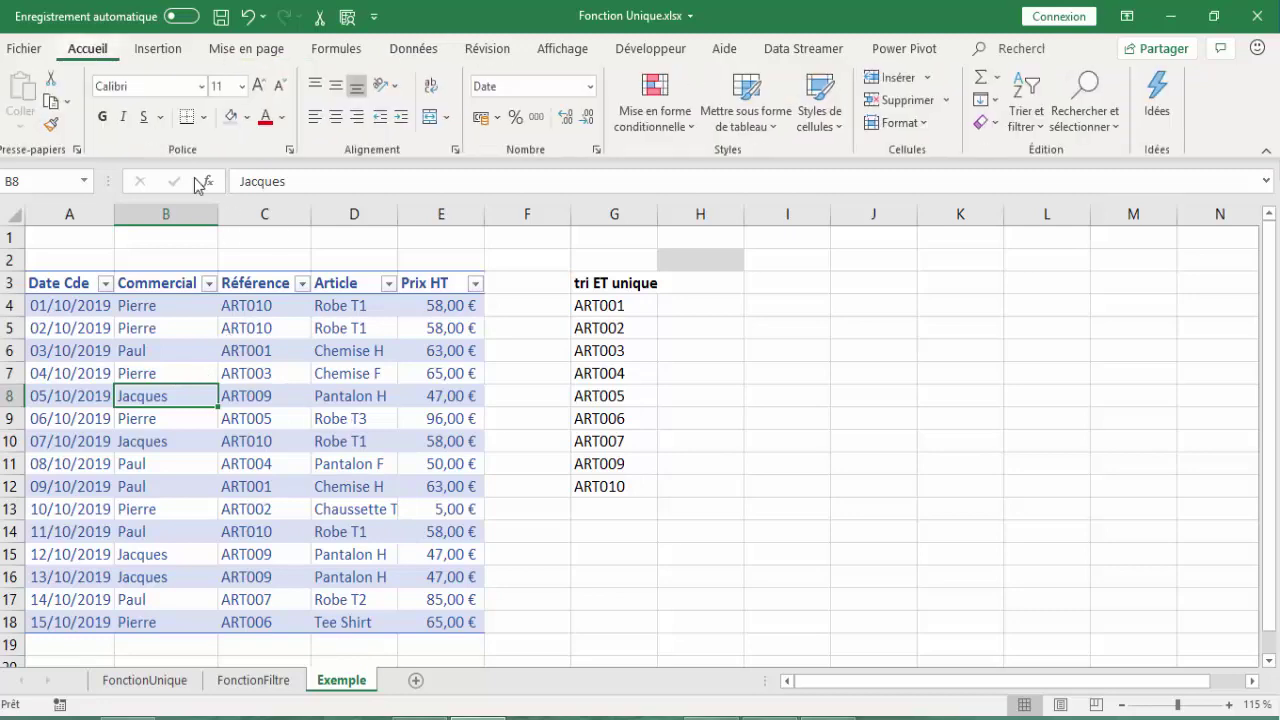
pyautogui.click(779, 130)
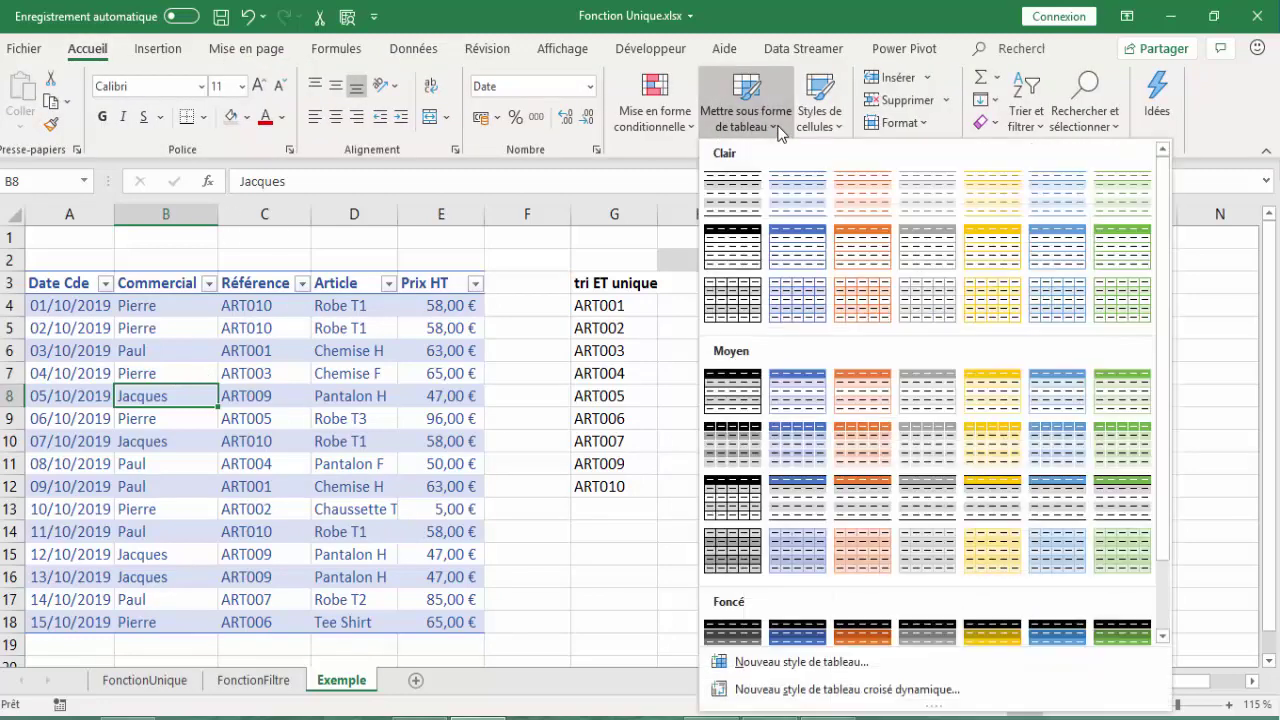
pyautogui.click(795, 205)
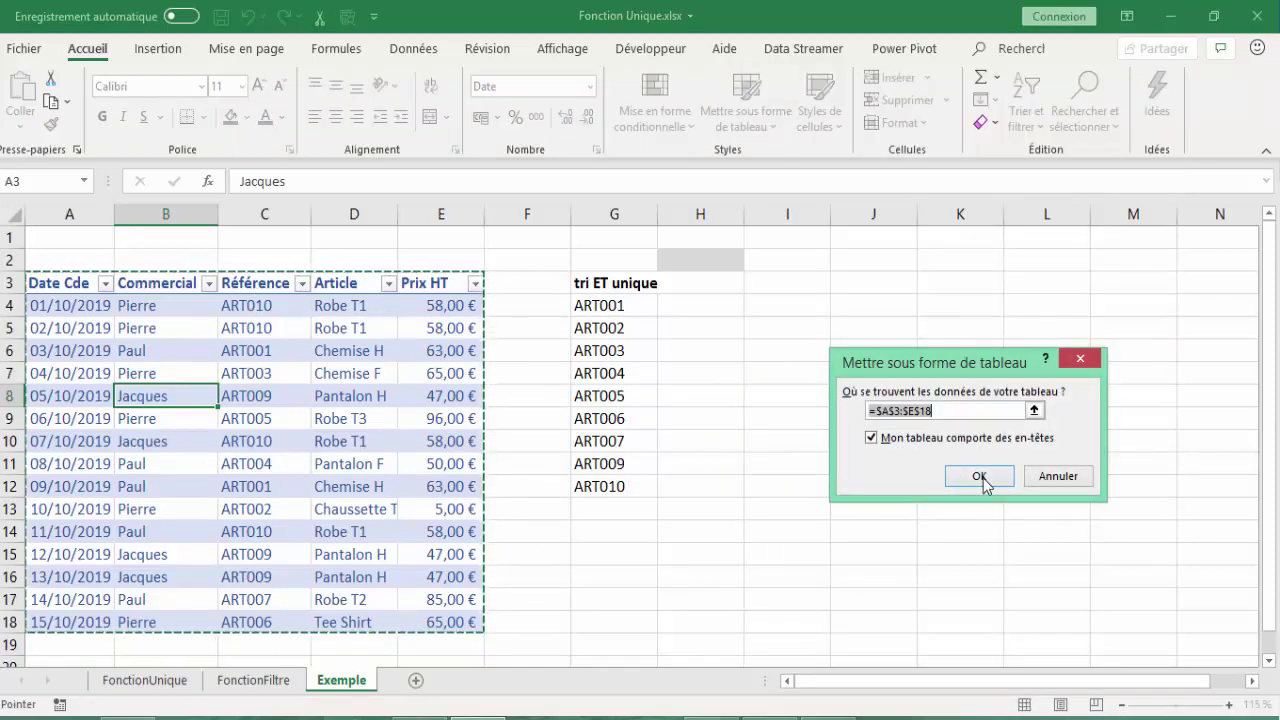
pyautogui.click(980, 477)
pyautogui.scroll(-1, 250, 566)
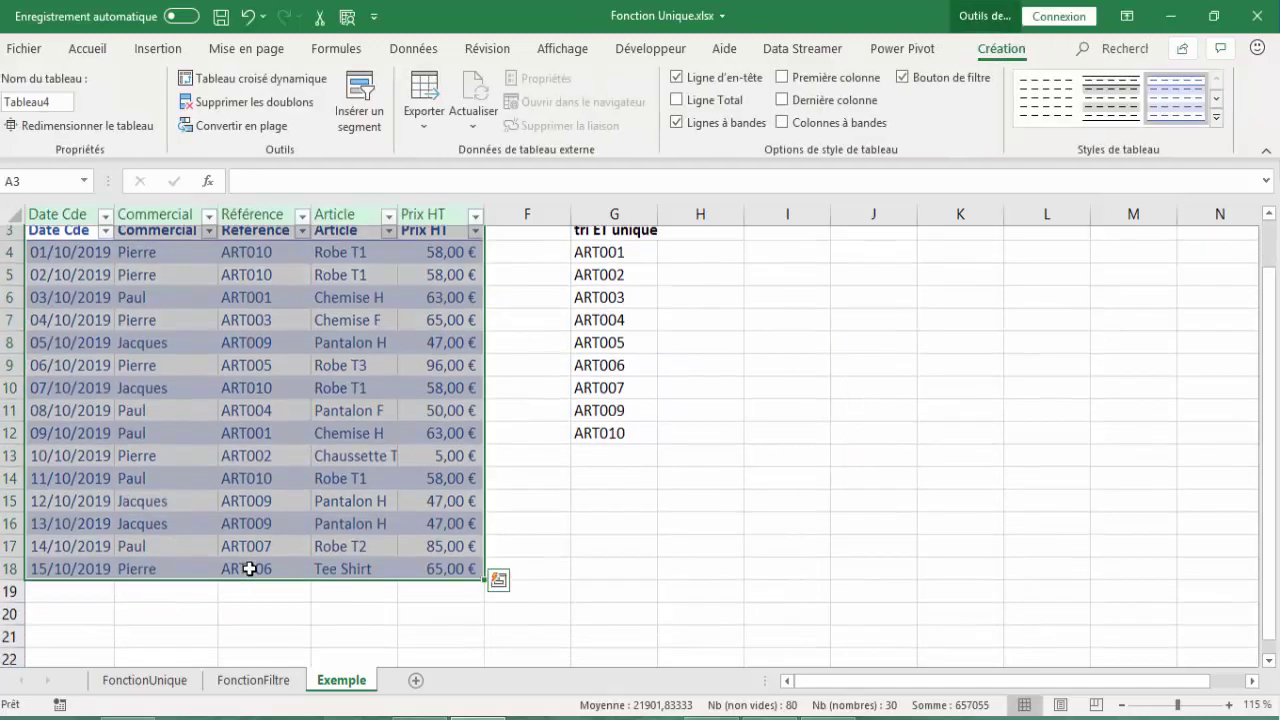
# Add row 19 dated 15/10/2019 with a salesperson and reference ART011, then verify ART011 in column G
pyautogui.click(77, 577)
pyautogui.write('1')
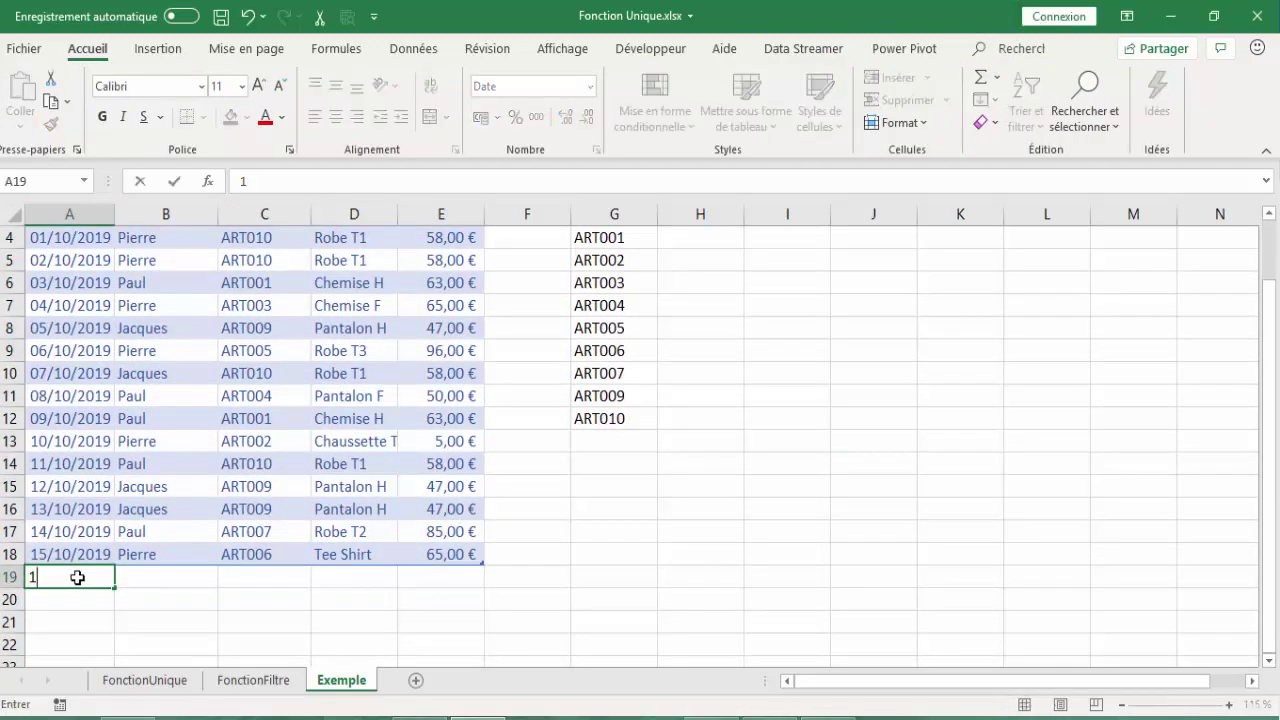
pyautogui.write('5/10/2')
pyautogui.write('019')
pyautogui.press('Tab')
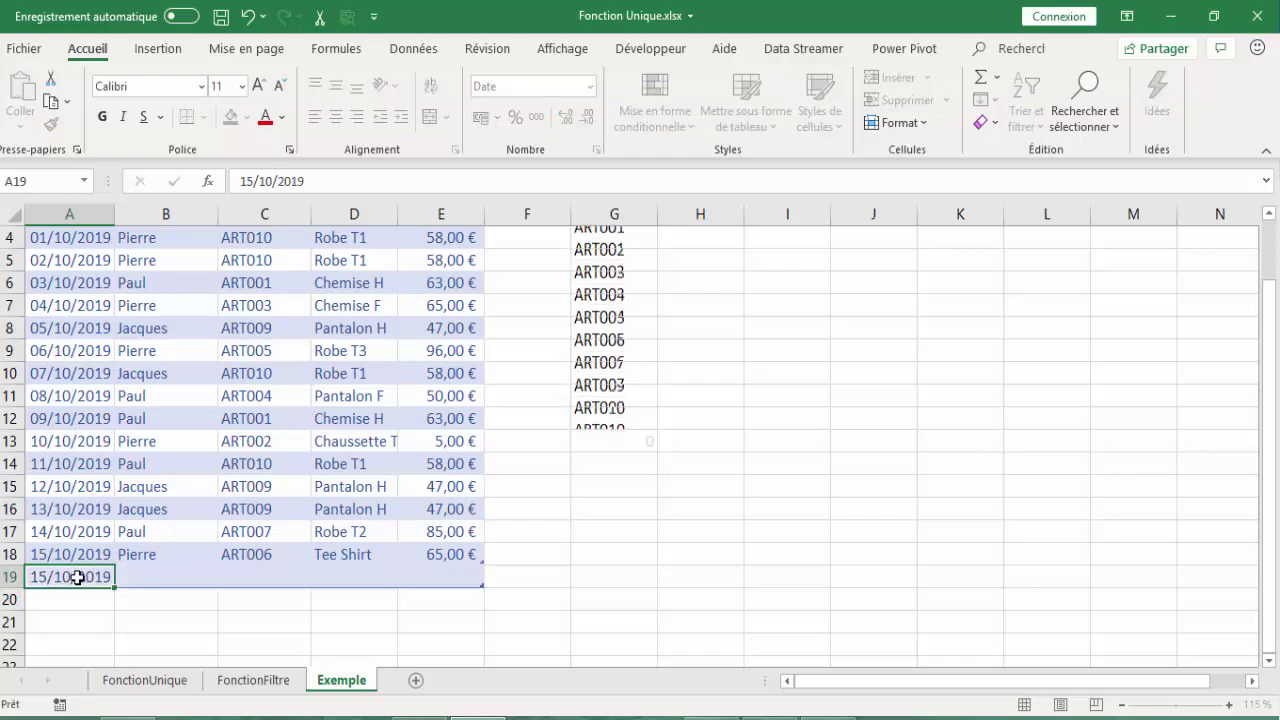
pyautogui.write('P')
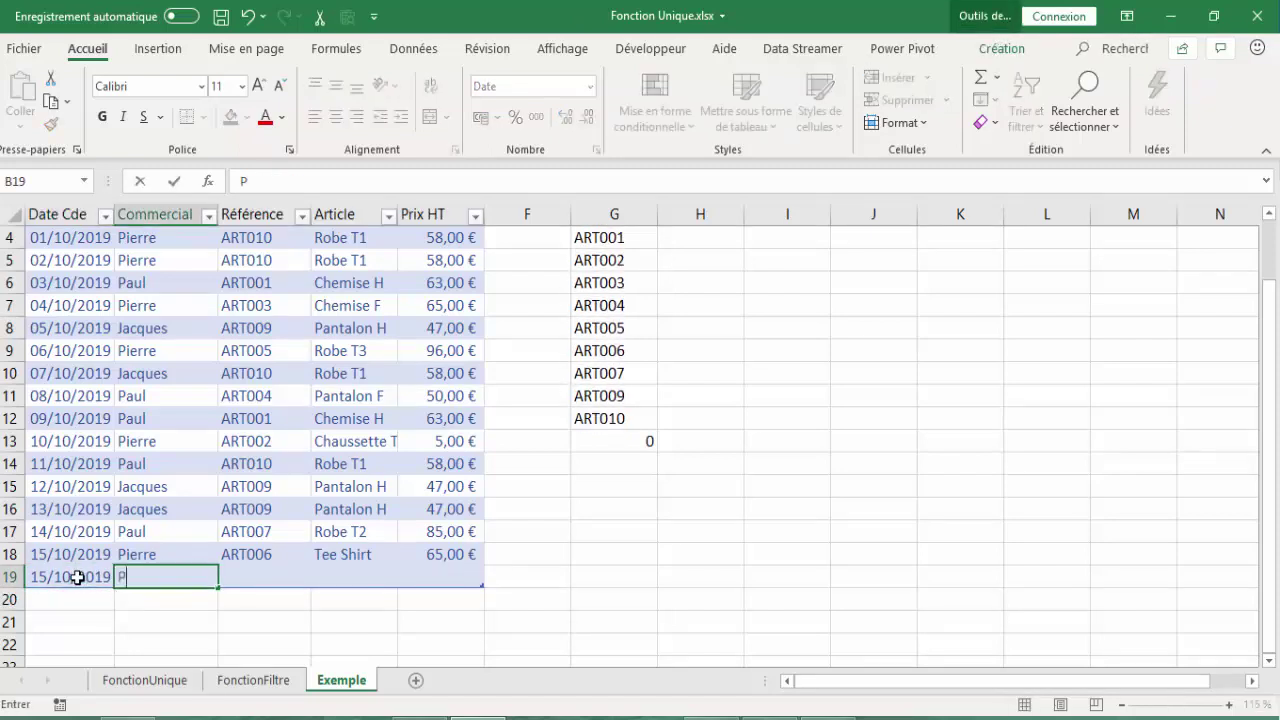
pyautogui.write('i')
pyautogui.press('Tab')
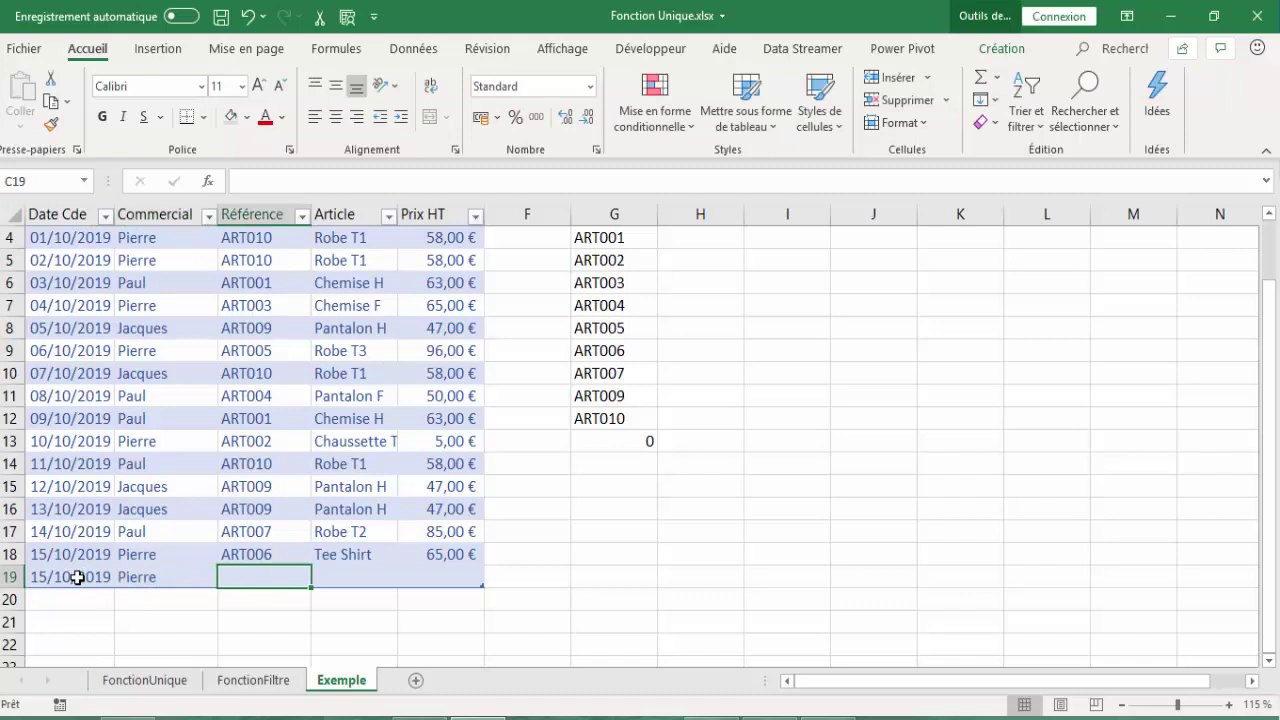
pyautogui.write('ART')
pyautogui.write('011')
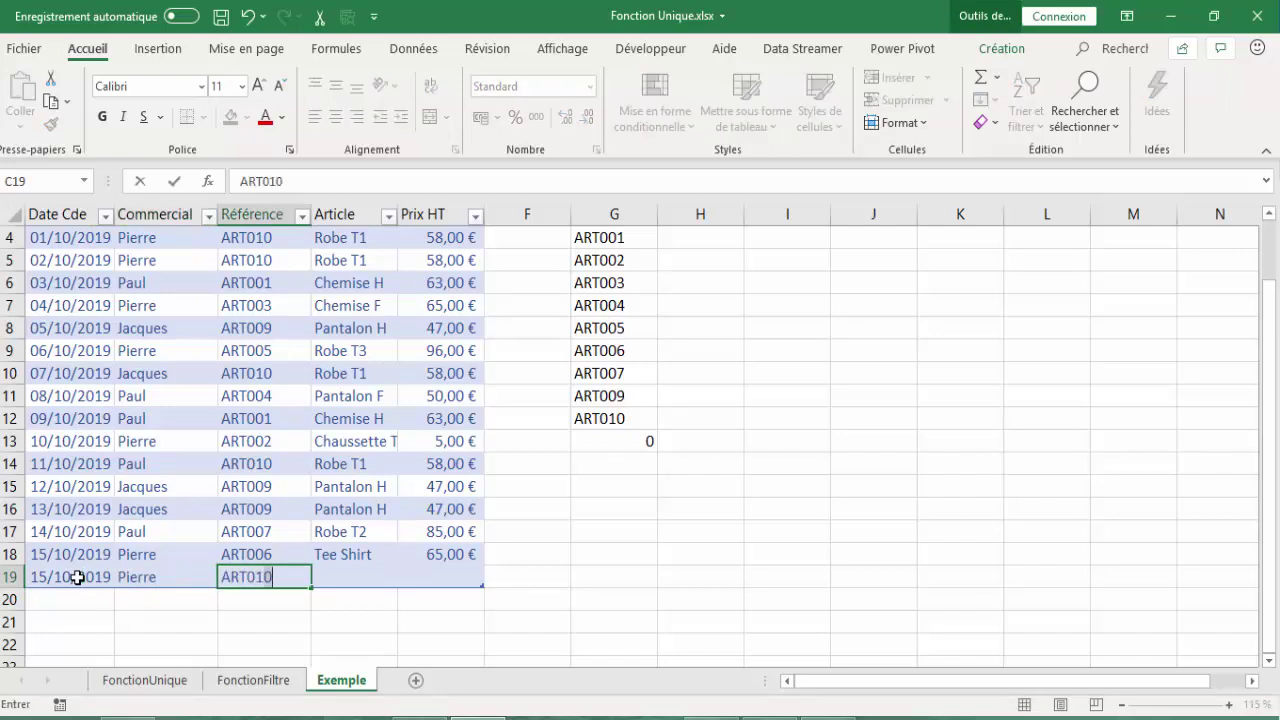
pyautogui.press('Return')
pyautogui.press('Up')
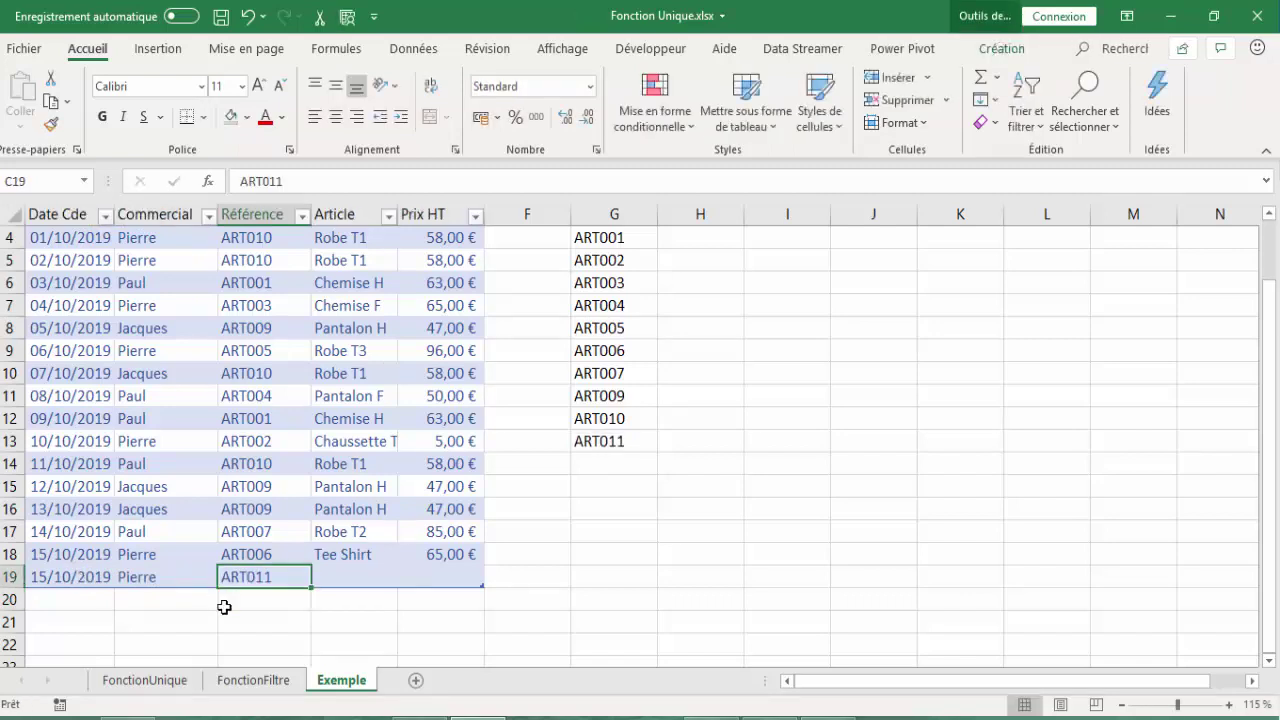
pyautogui.scroll(1, 755, 604)
pyautogui.scroll(1, 755, 604)
pyautogui.click(598, 505)
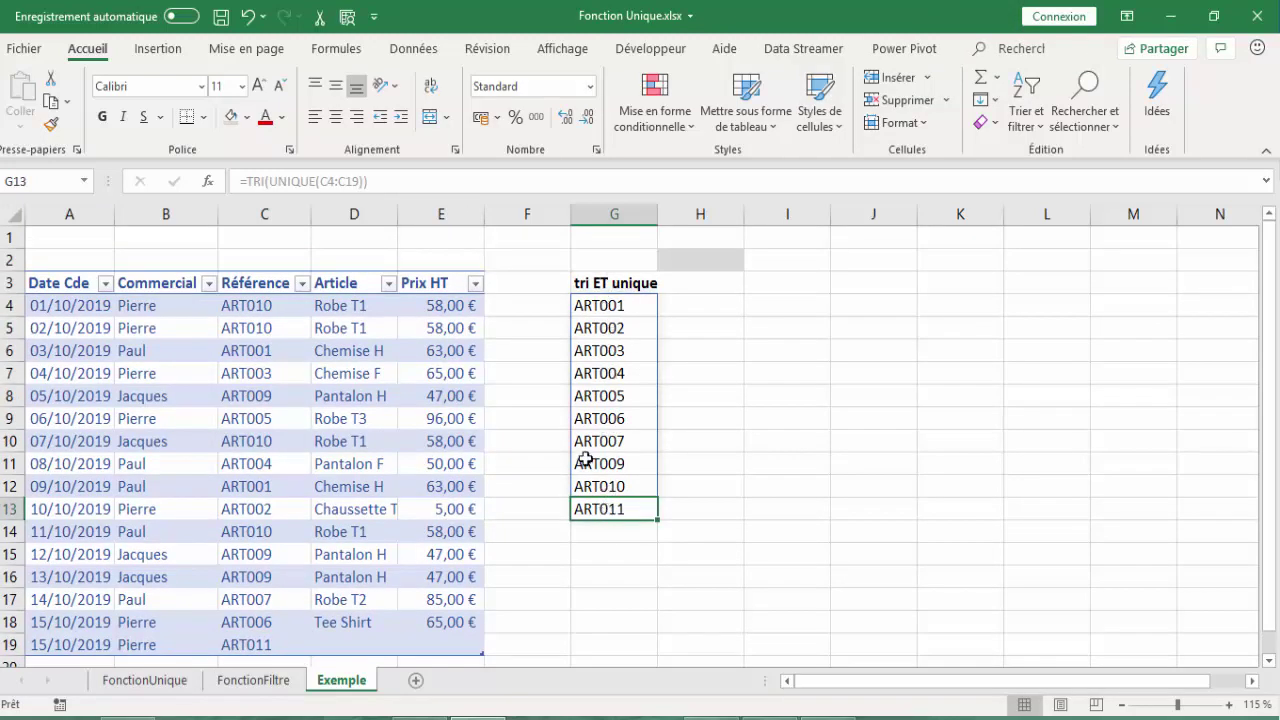
pyautogui.click(709, 255)
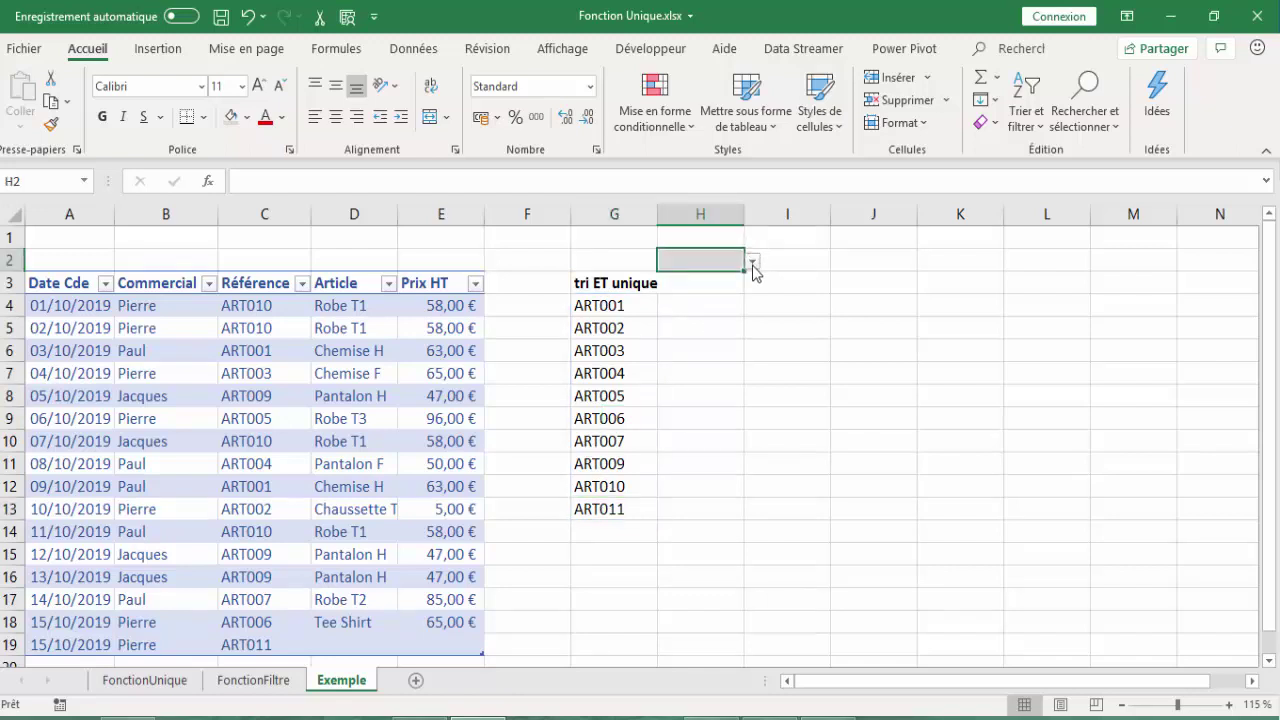
pyautogui.click(753, 262)
pyautogui.scroll(-1, 753, 330)
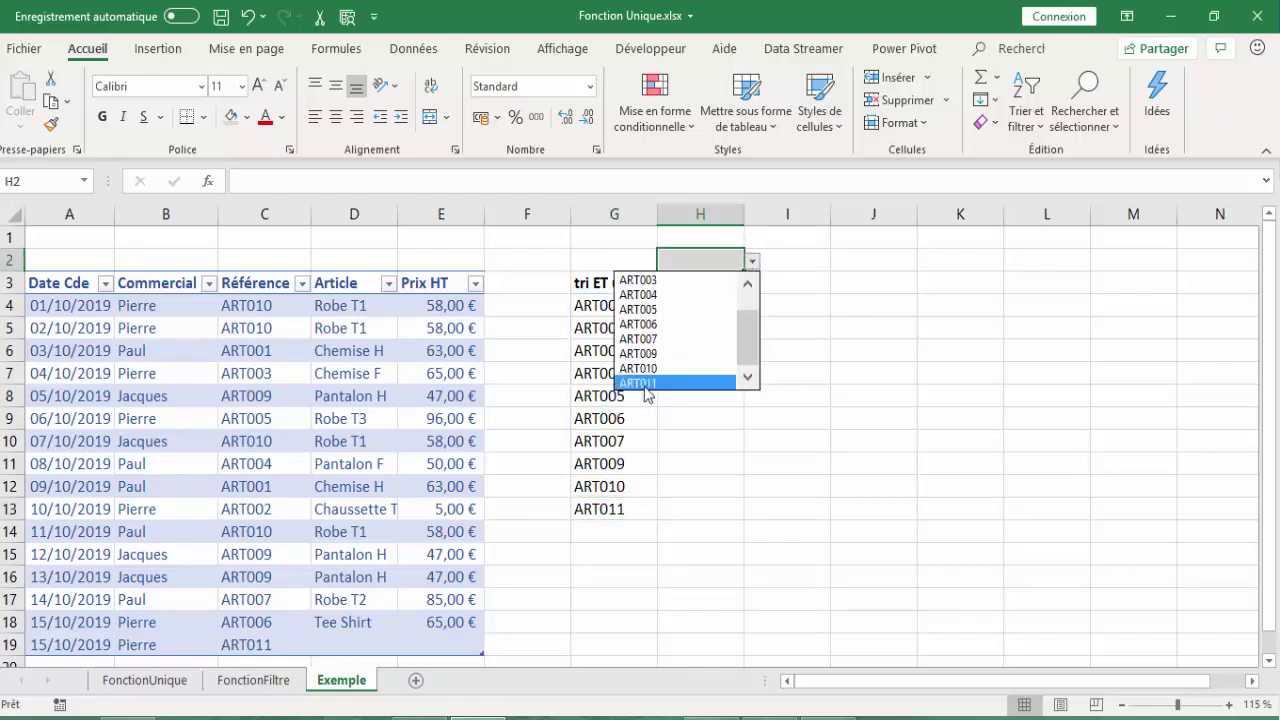
pyautogui.press('Escape')
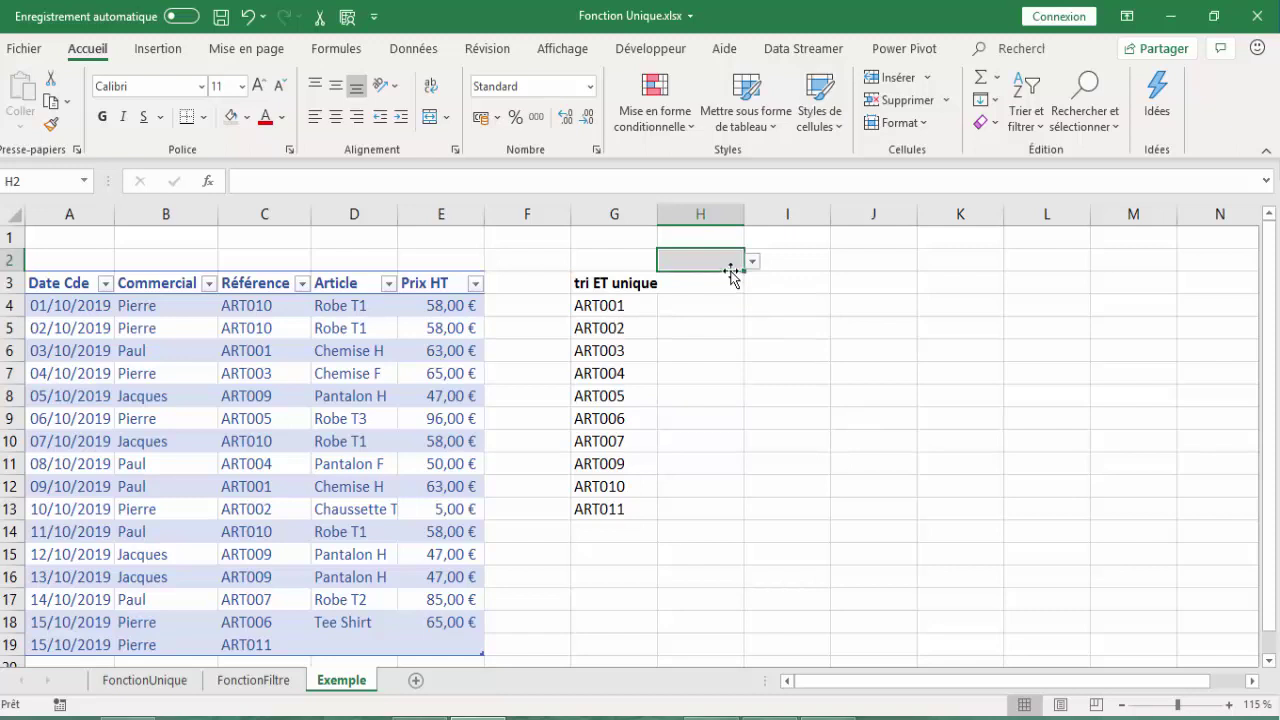
pyautogui.click(606, 285)
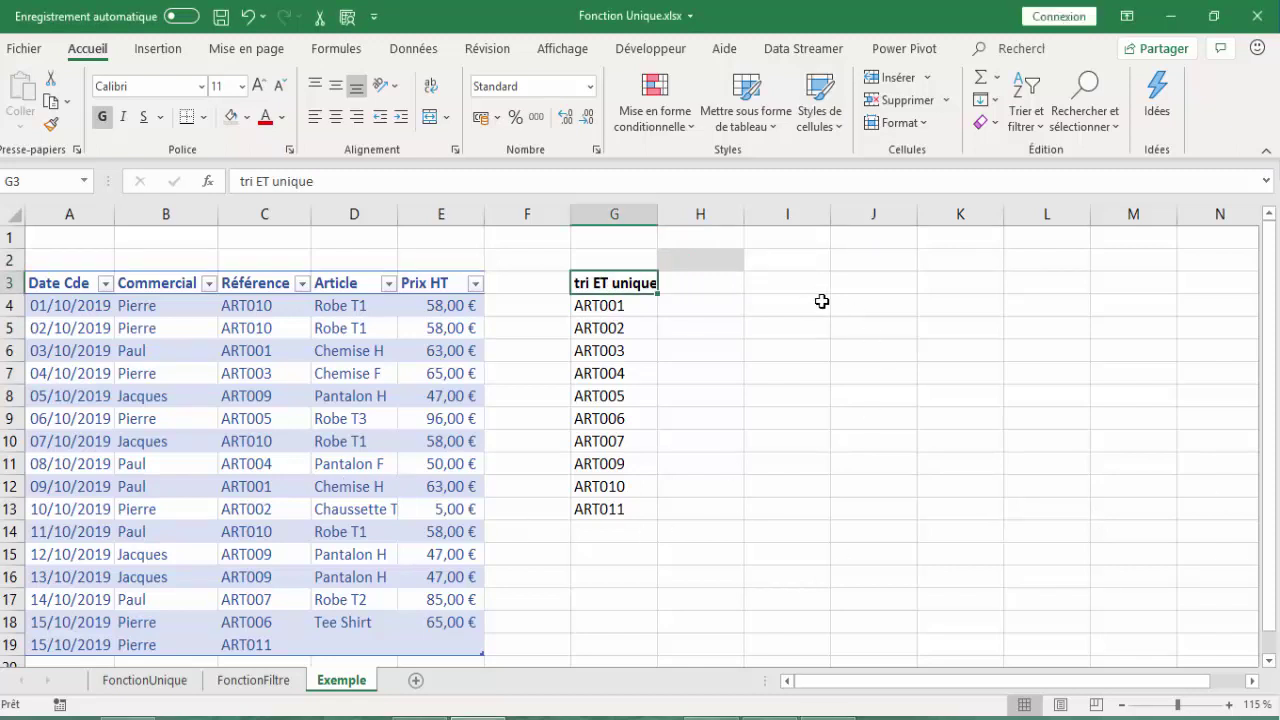
# Copy the headers Date Cde through Prix HT from A3:E3 into I3:M3
pyautogui.moveTo(65, 284); pyautogui.dragTo(427, 287)
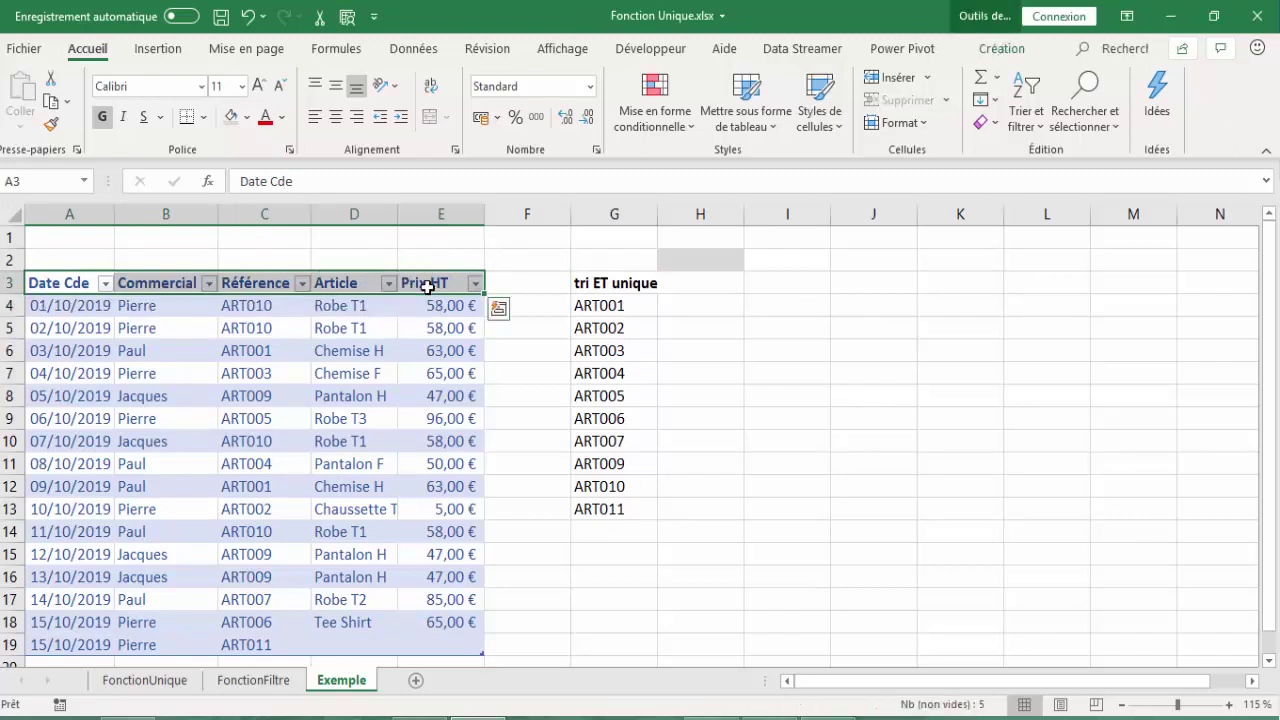
pyautogui.hotkey('ctrl', 'c')
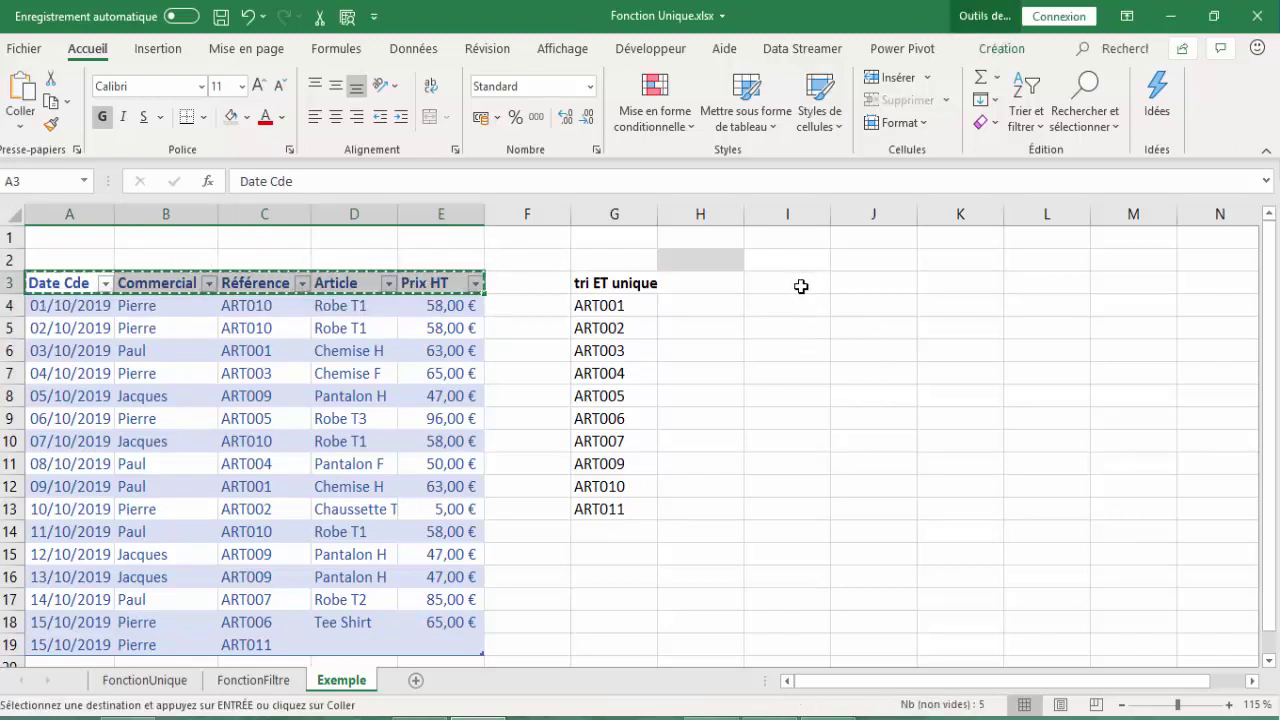
pyautogui.click(801, 286)
pyautogui.hotkey('ctrl', 'v')
pyautogui.click(822, 398)
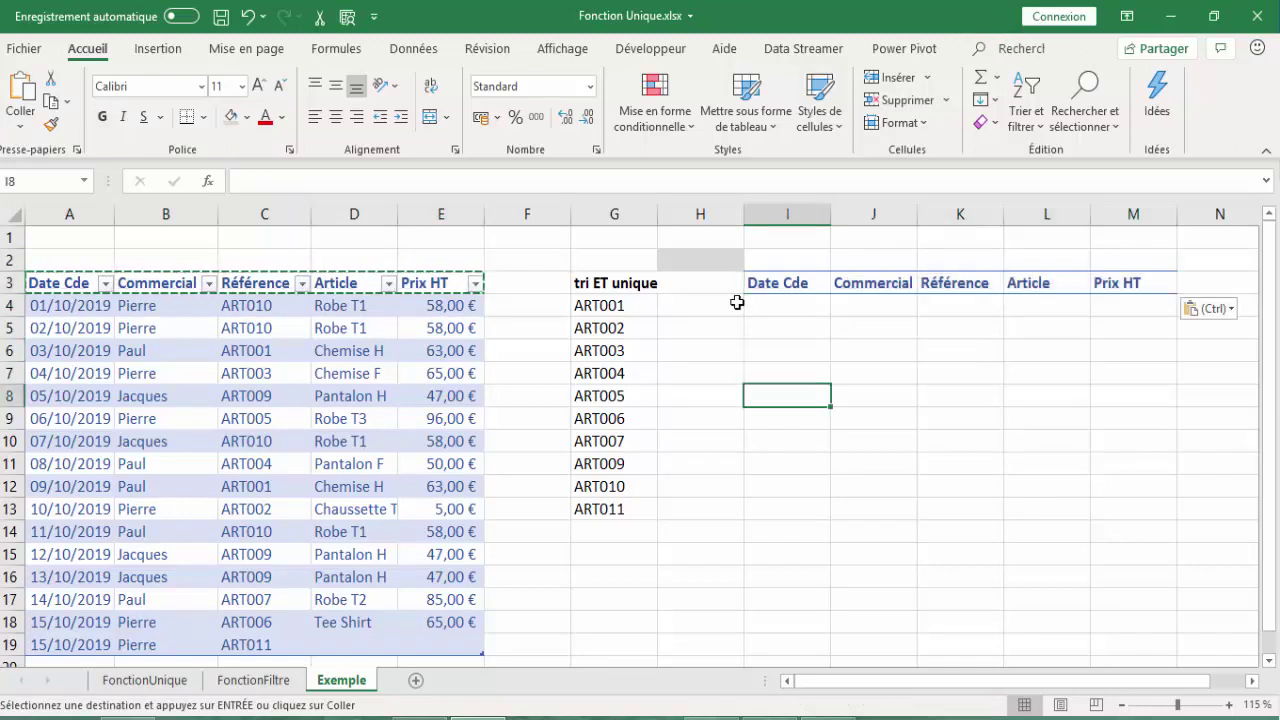
pyautogui.click(722, 262)
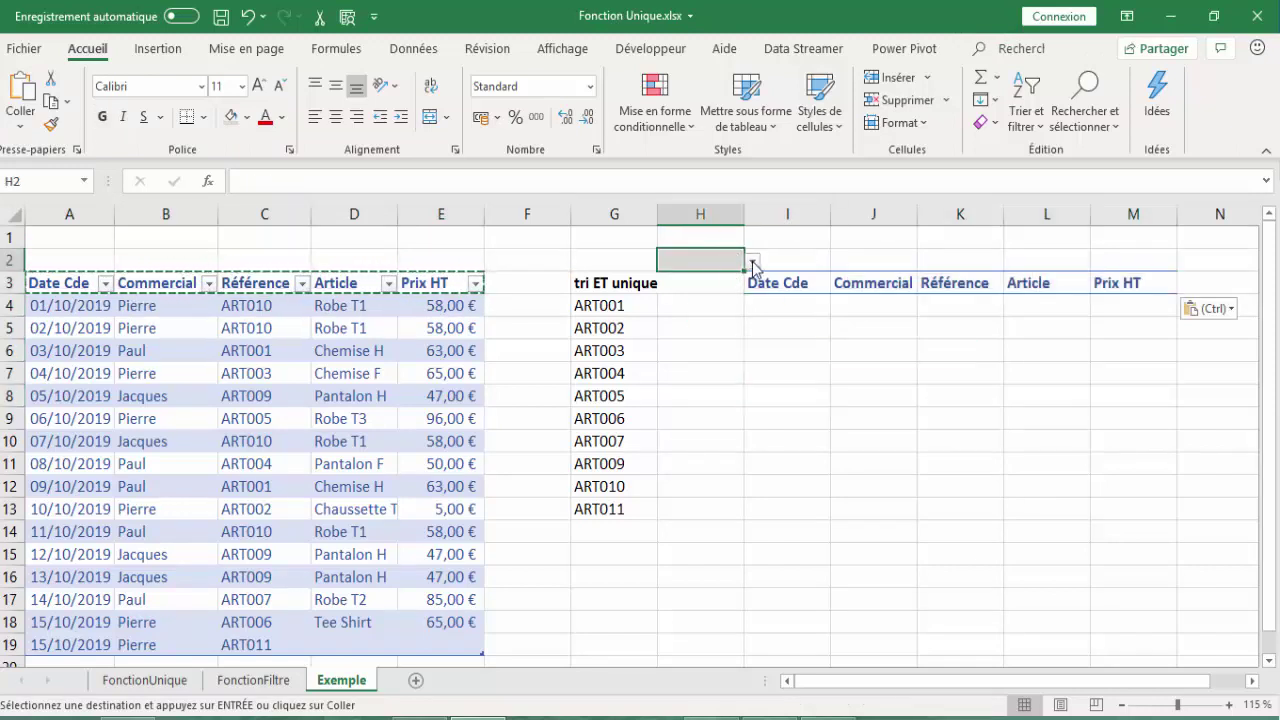
# Cancel the pending copy, select I4:M10, and pick ART010 from H2's dropdown
pyautogui.click(752, 262)
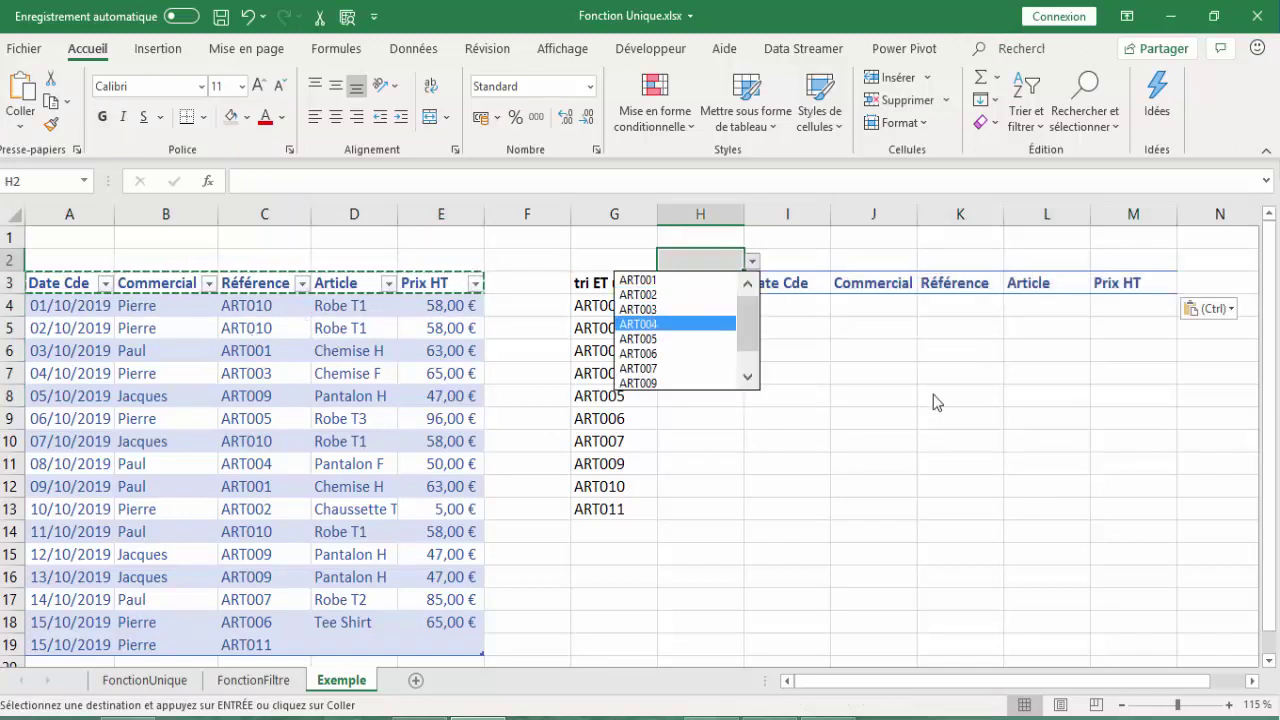
pyautogui.press('Escape')
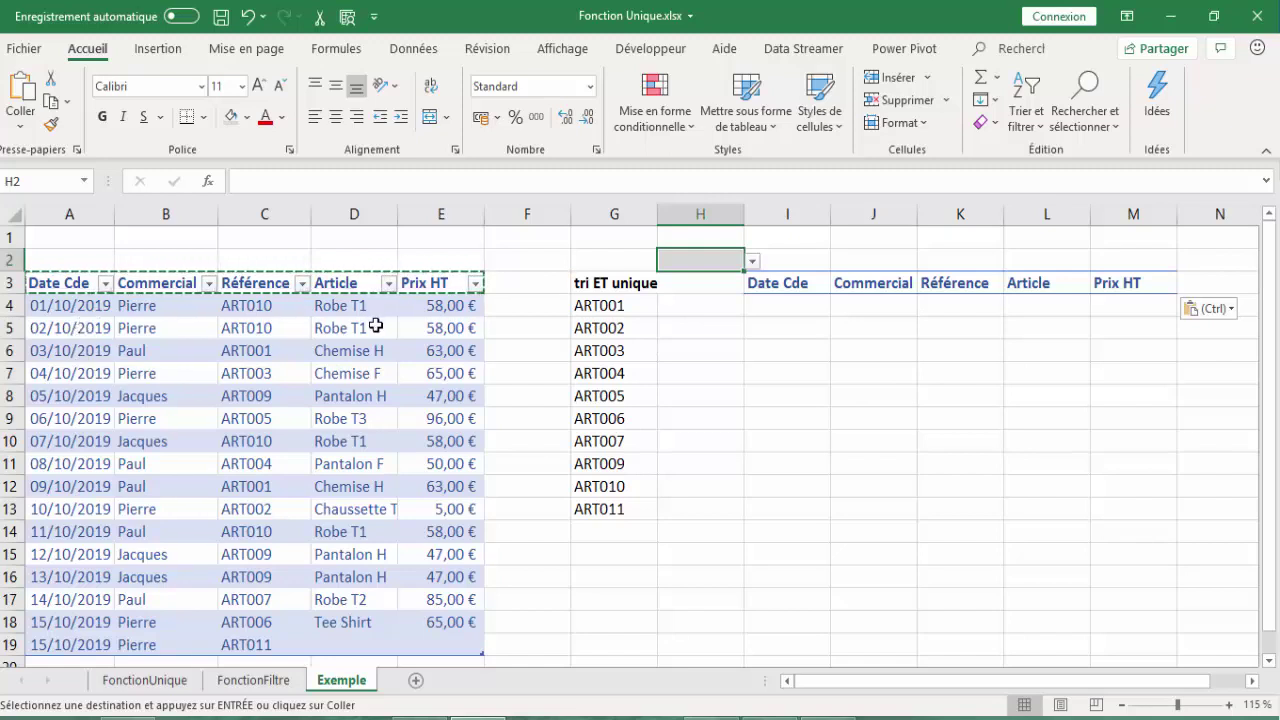
pyautogui.click(780, 306)
pyautogui.press('Escape')
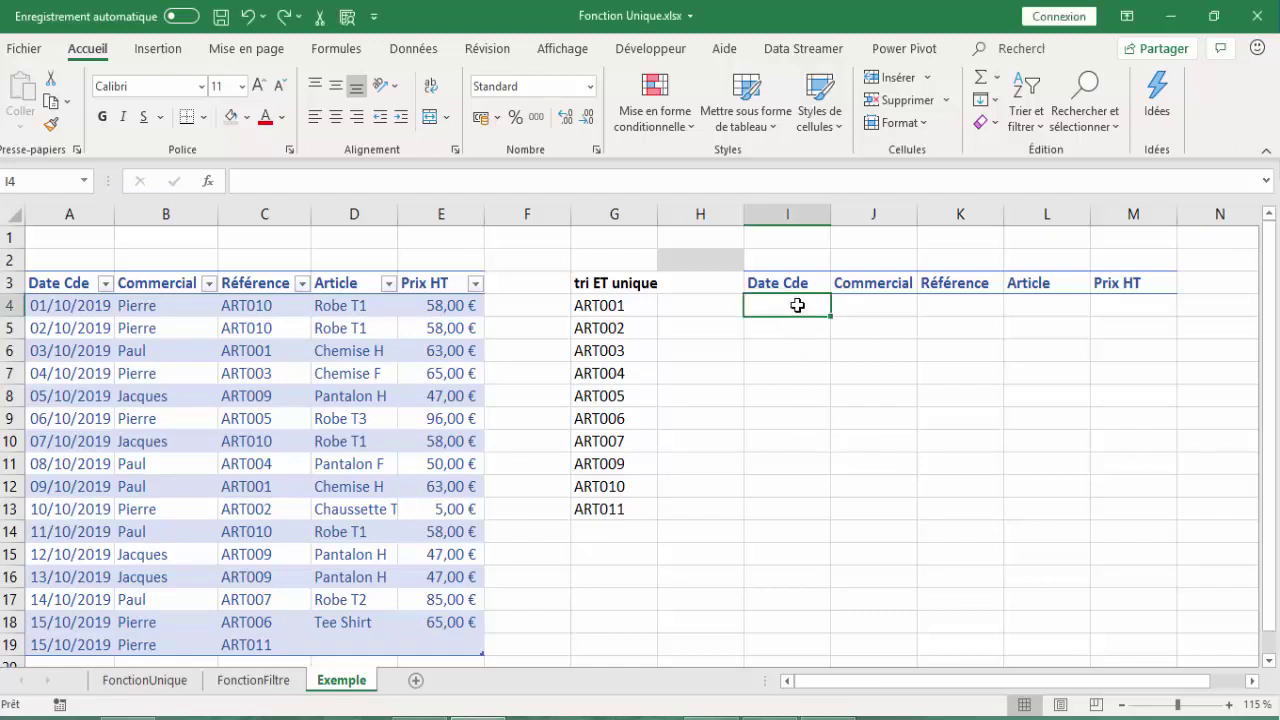
pyautogui.moveTo(797, 305); pyautogui.dragTo(1162, 446)
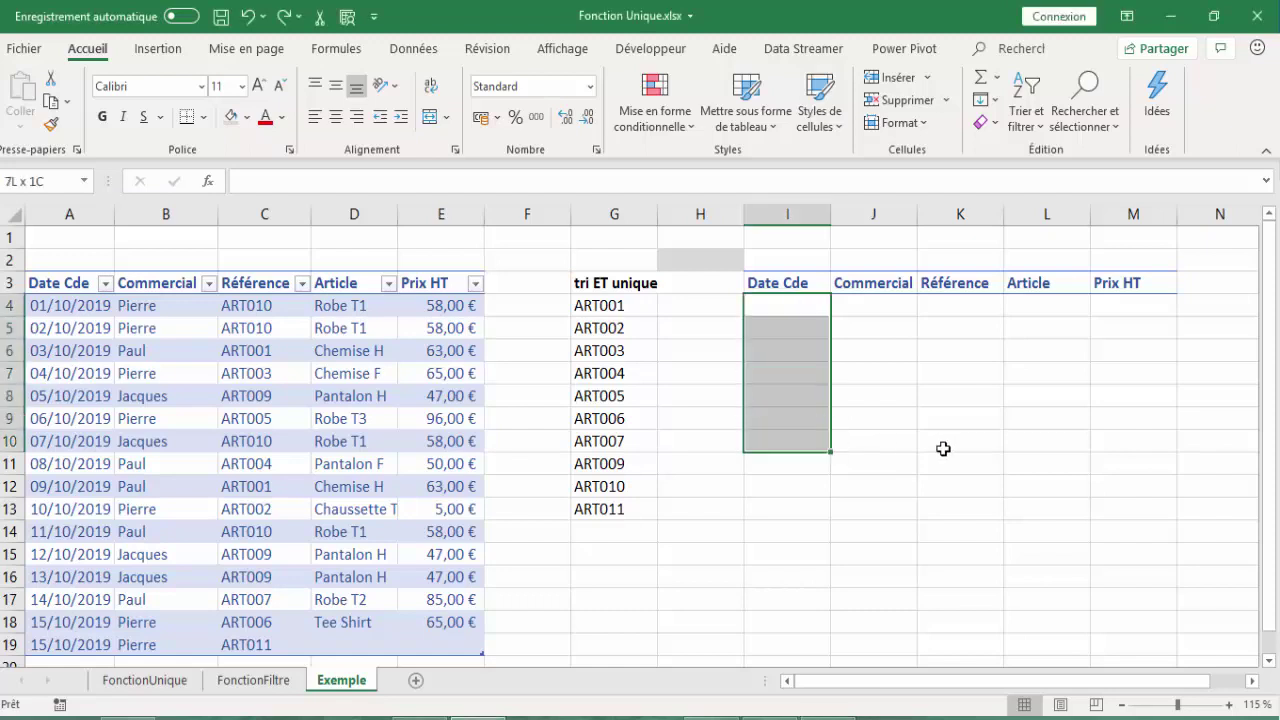
pyautogui.click(712, 264)
pyautogui.click(752, 262)
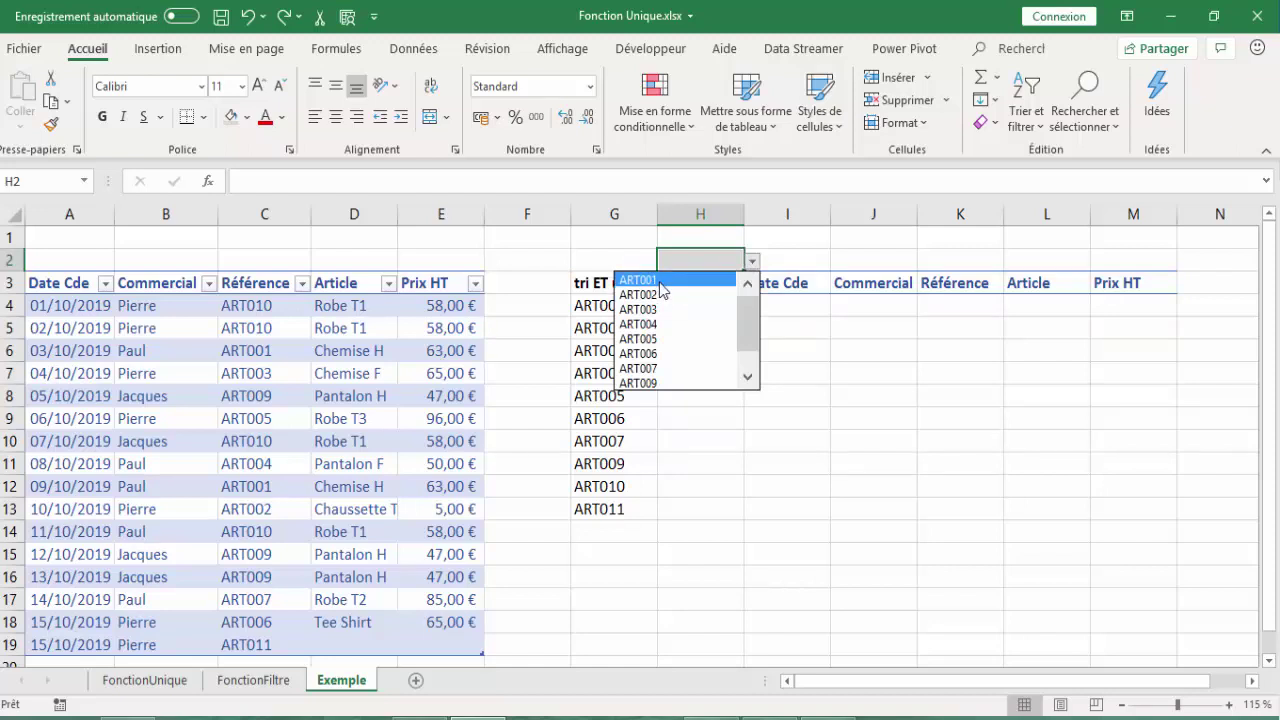
pyautogui.moveTo(749, 314); pyautogui.dragTo(749, 330)
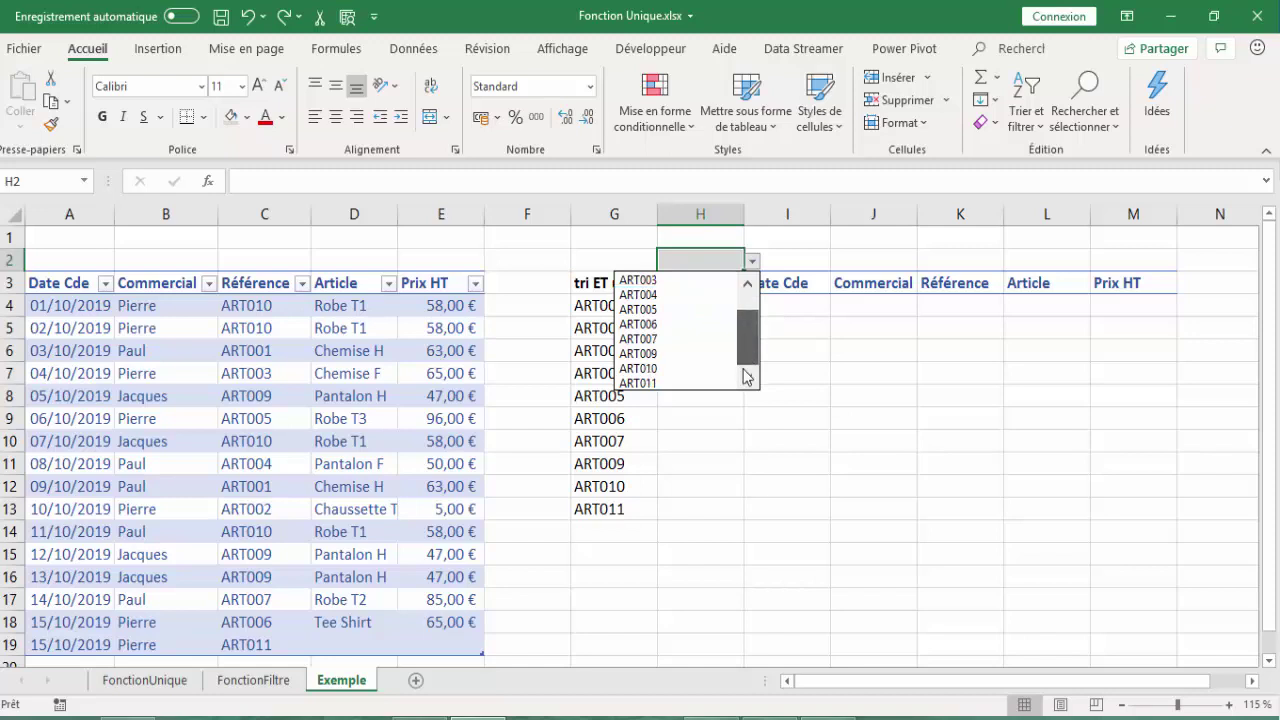
pyautogui.click(684, 373)
pyautogui.click(786, 306)
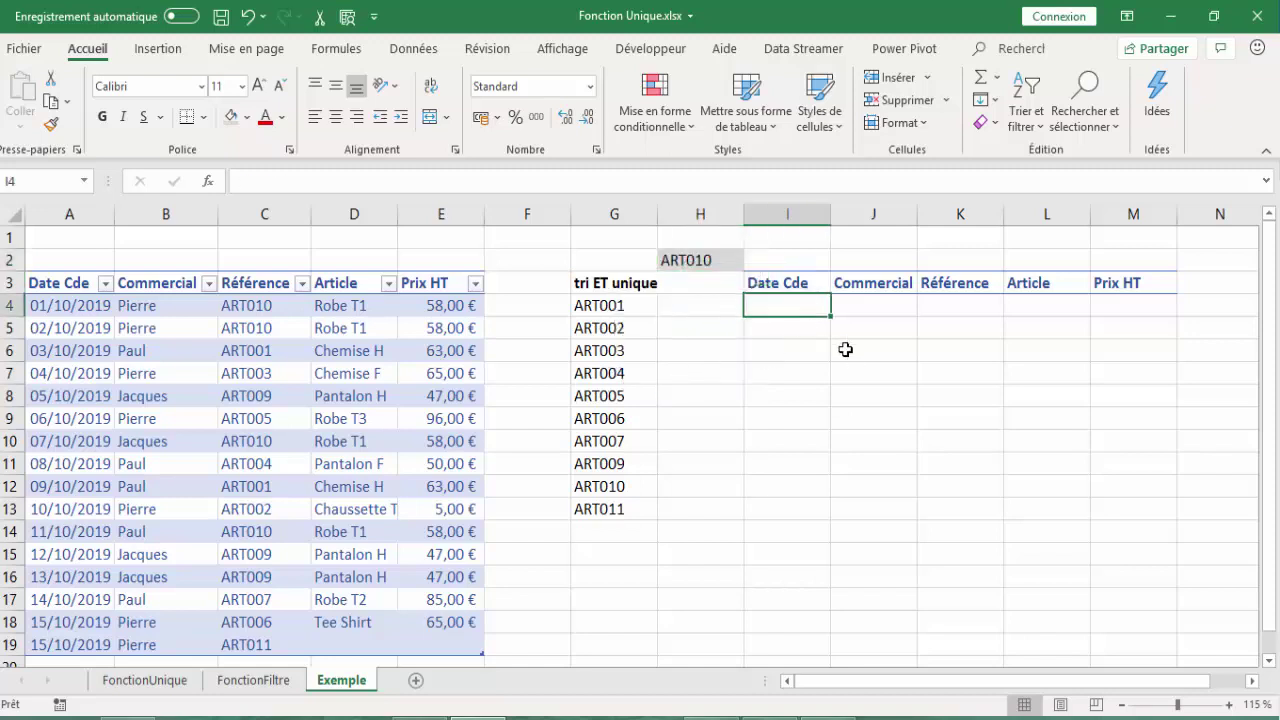
# Enter =FILTRE(Tableau5;Tableau5[Référence]=H2) in I4 to spill the four ART010 orders
pyautogui.write('=')
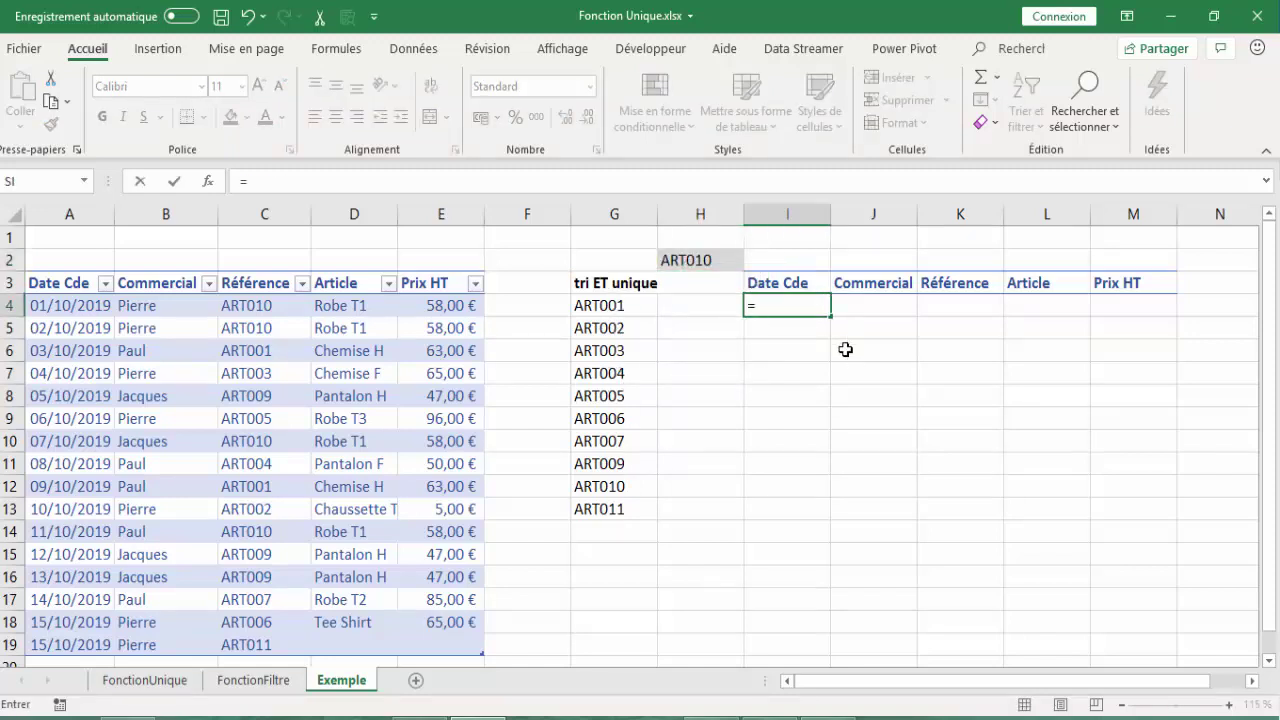
pyautogui.write('filtre')
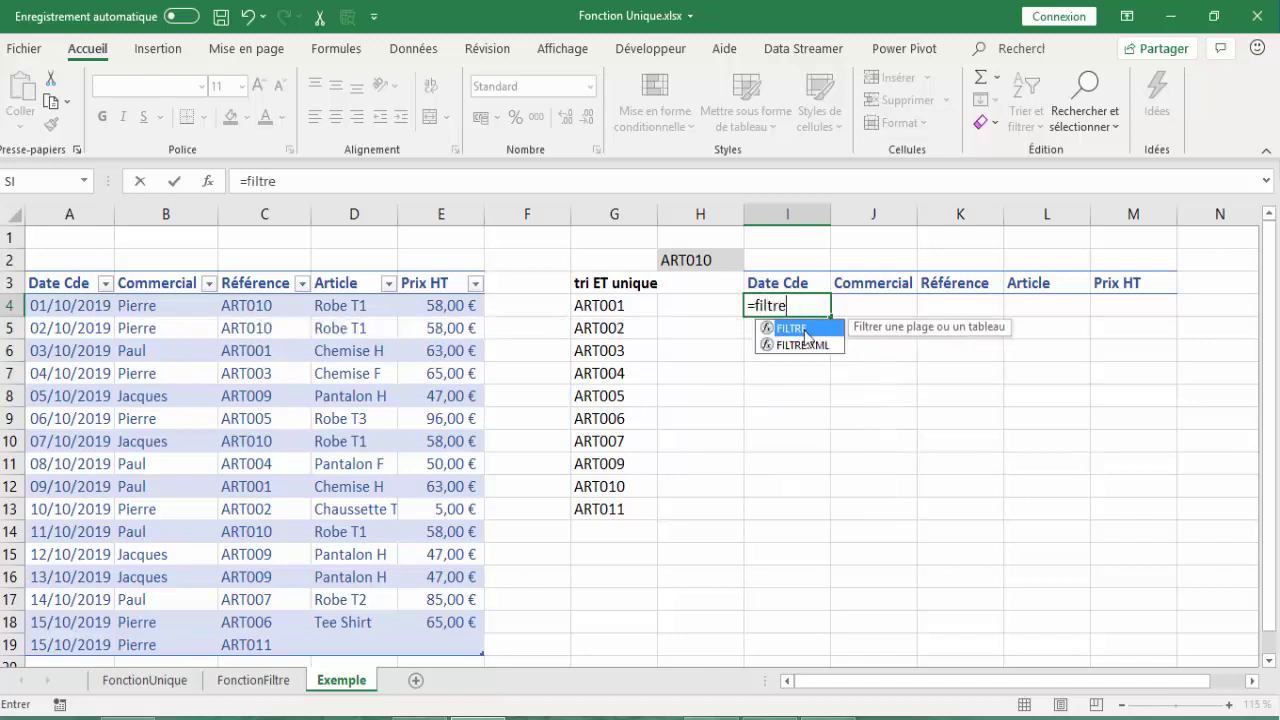
pyautogui.doubleClick(805, 328)
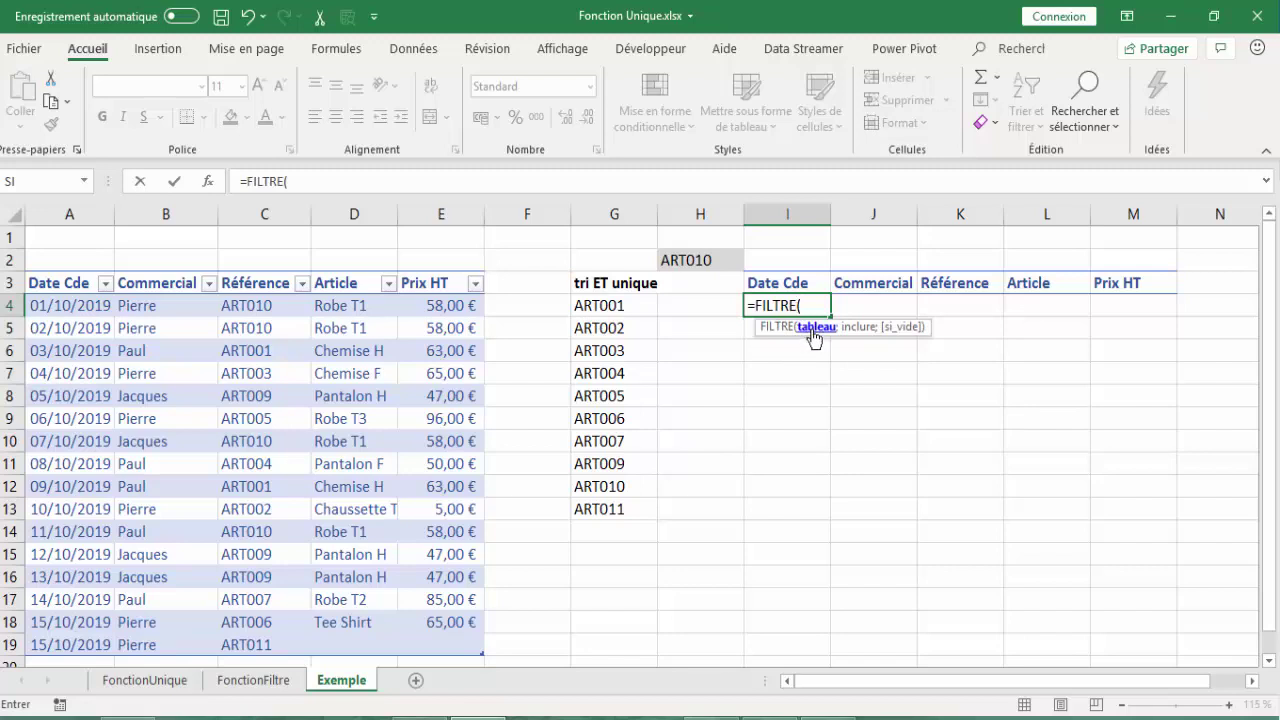
pyautogui.moveTo(70, 306)
pyautogui.mouseDown()
pyautogui.moveTo(381, 601)
pyautogui.moveTo(484, 640)
pyautogui.mouseUp()
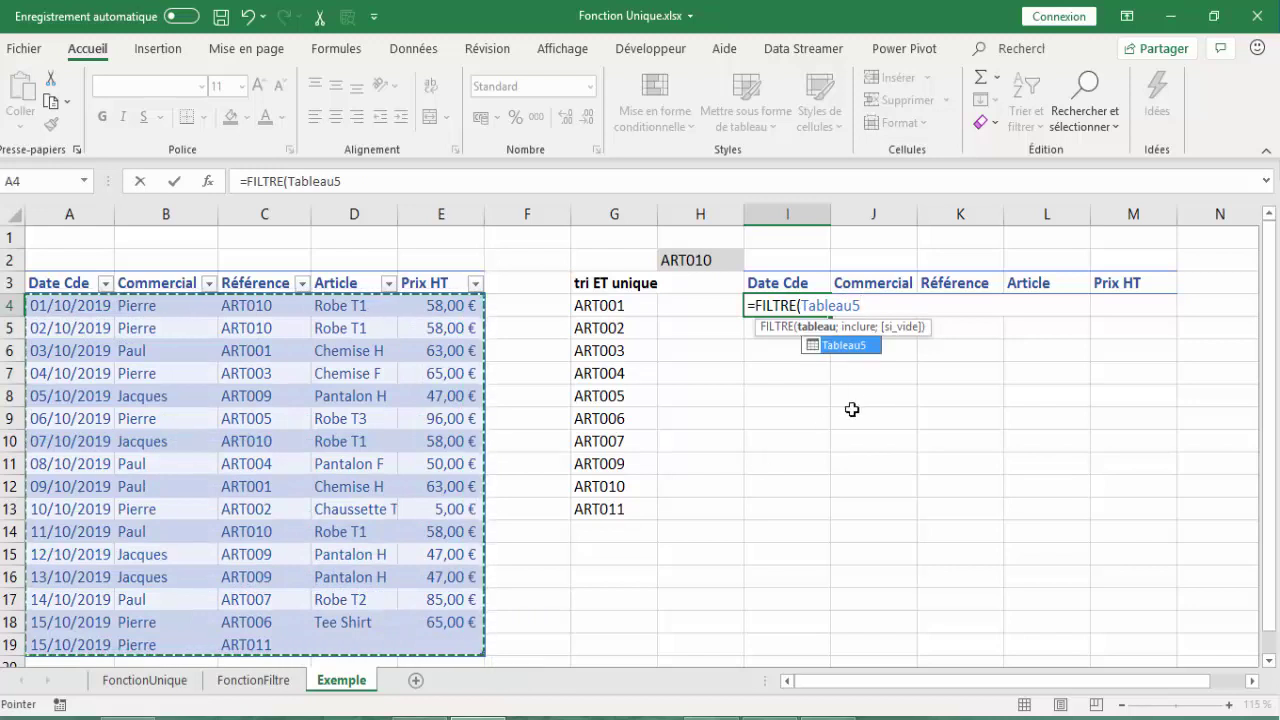
pyautogui.write(';')
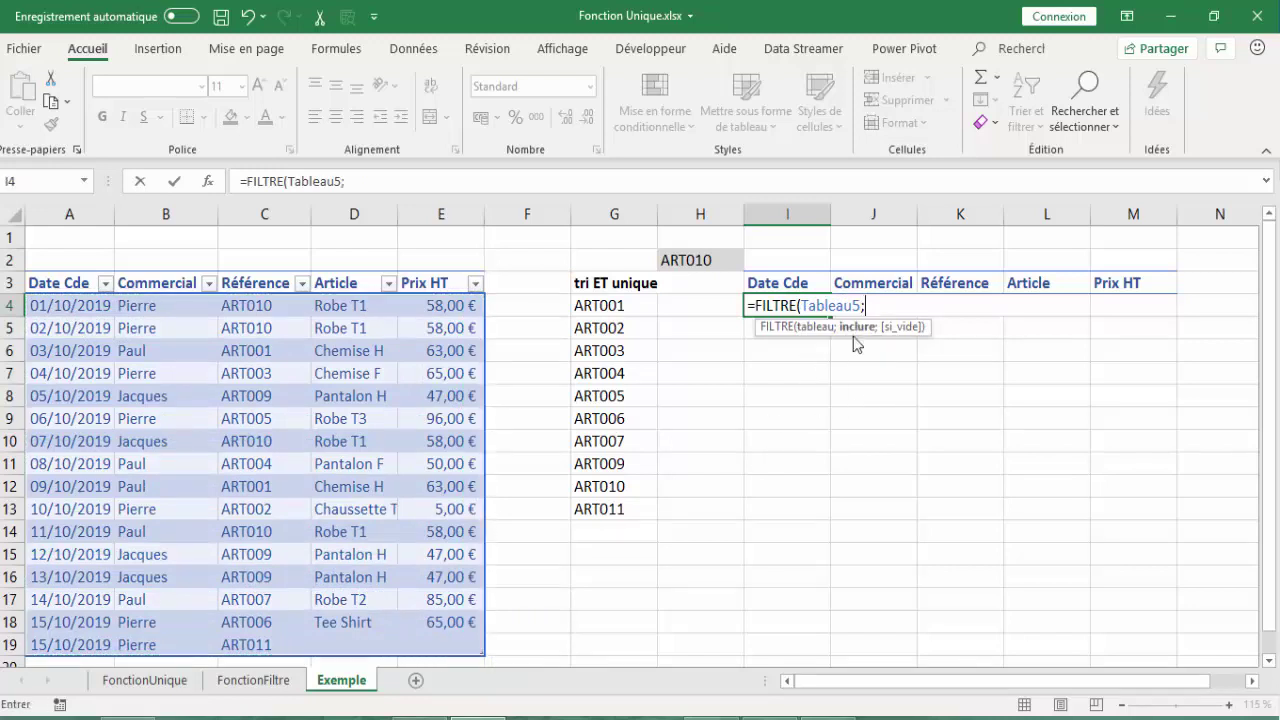
pyautogui.moveTo(249, 310)
pyautogui.mouseDown()
pyautogui.moveTo(238, 597)
pyautogui.moveTo(252, 645)
pyautogui.mouseUp()
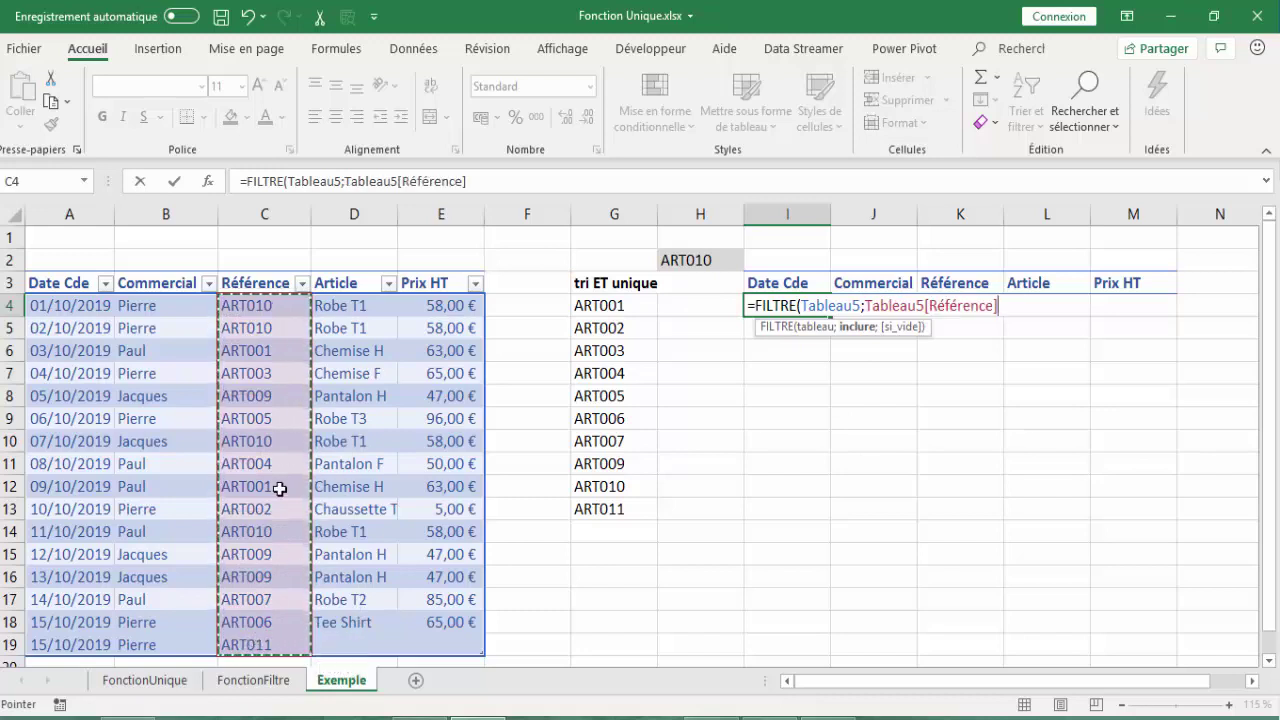
pyautogui.write('=')
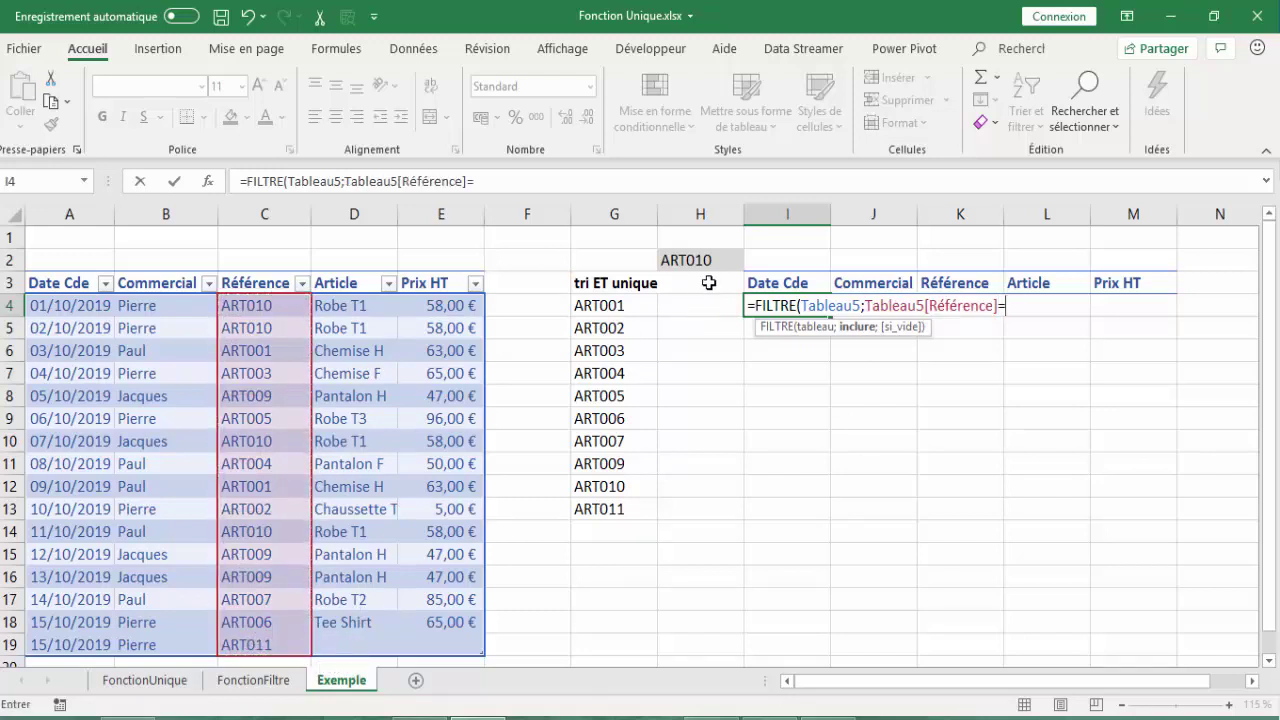
pyautogui.click(700, 262)
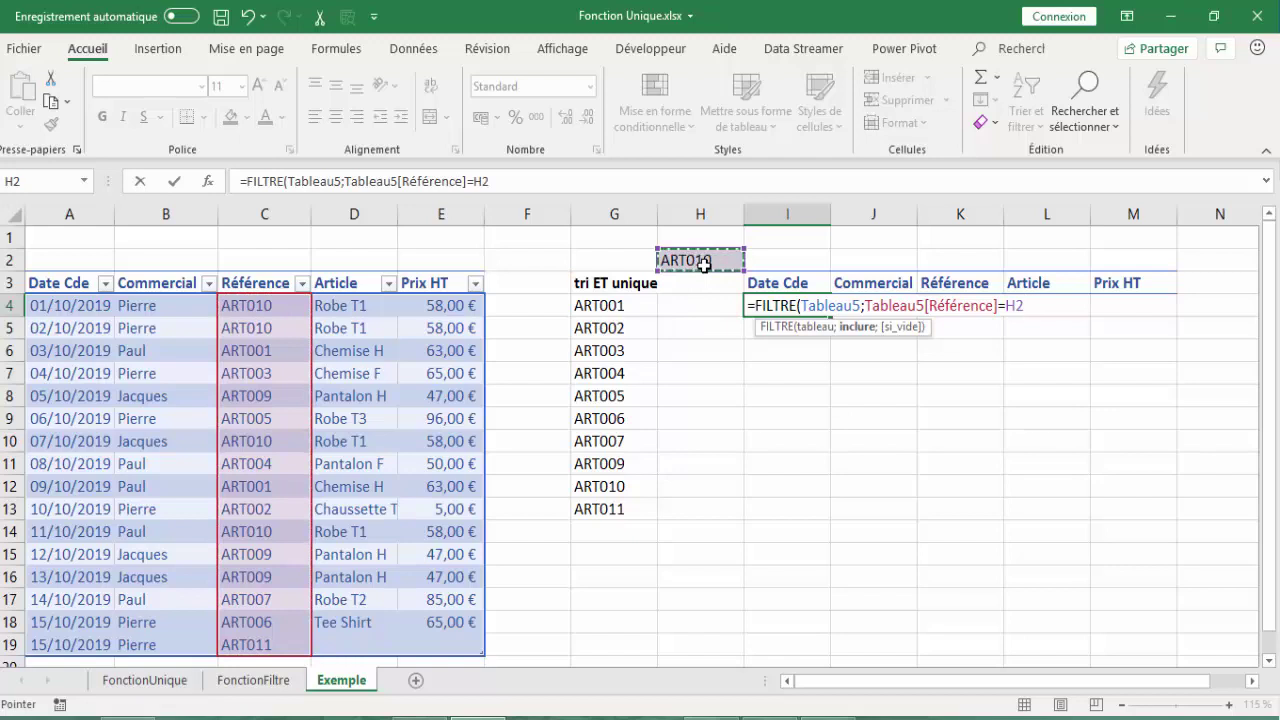
pyautogui.write(')')
pyautogui.press('Return')
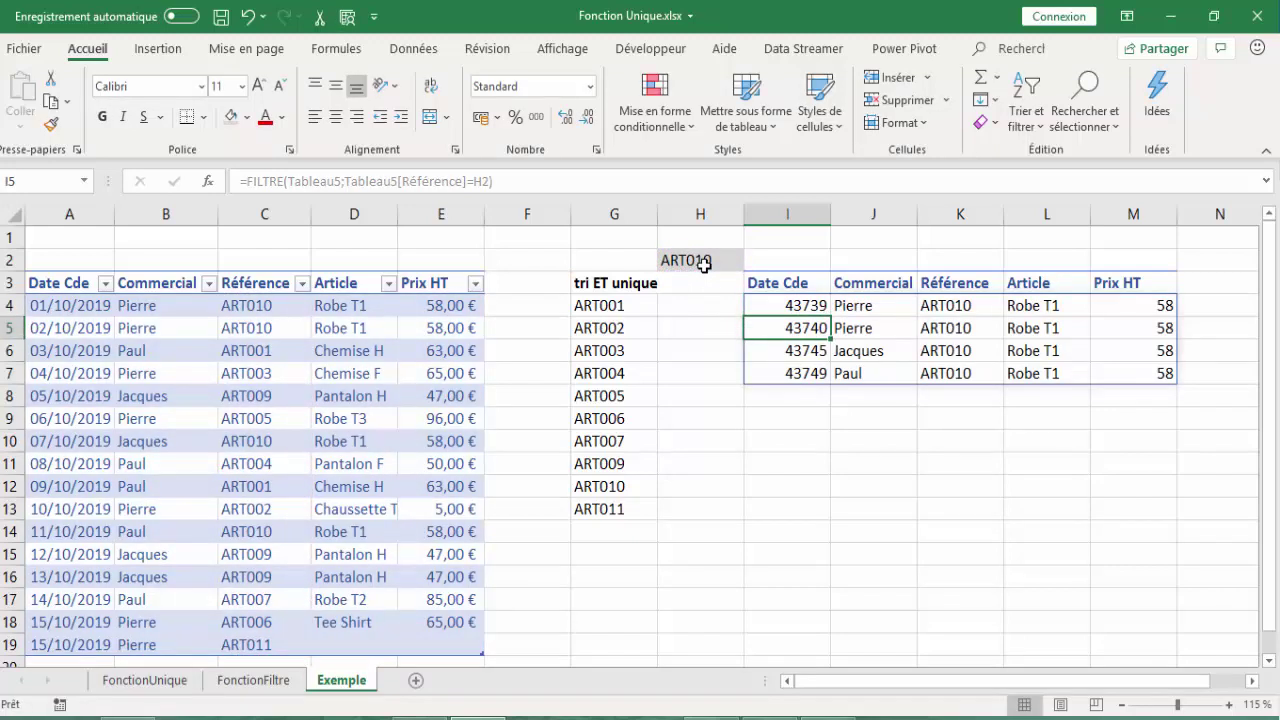
pyautogui.press('Up')
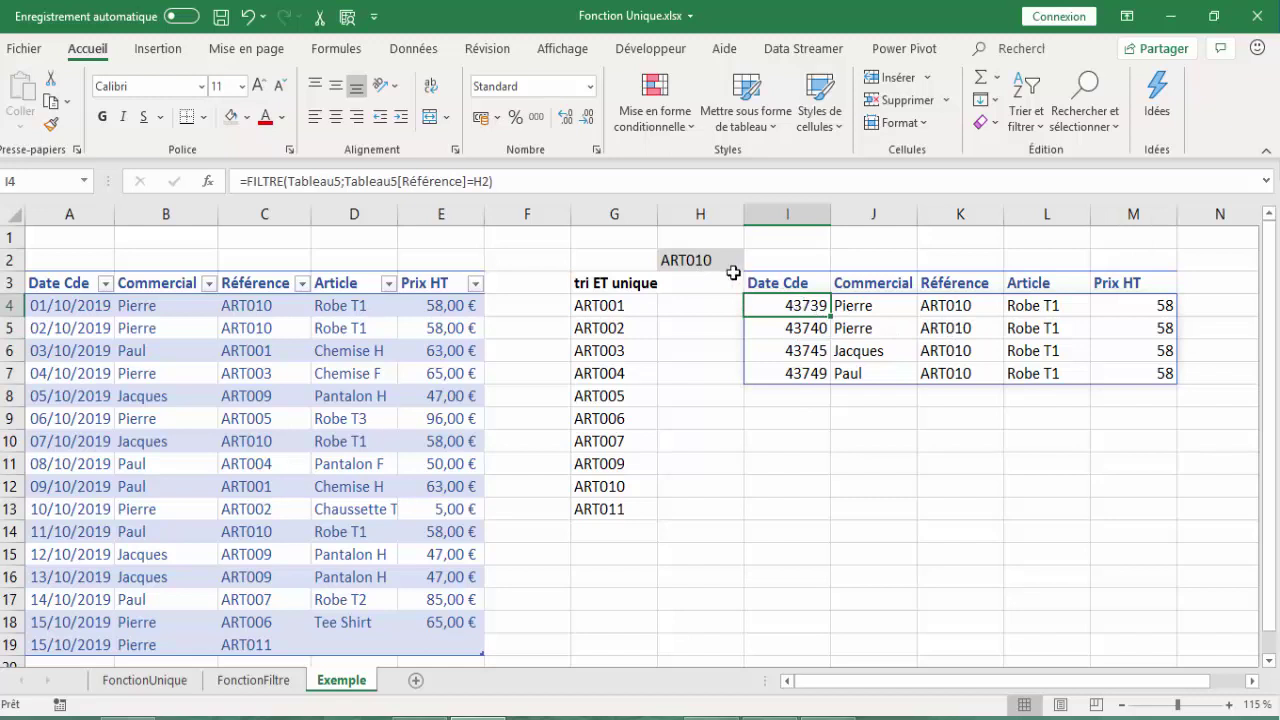
pyautogui.click(680, 259)
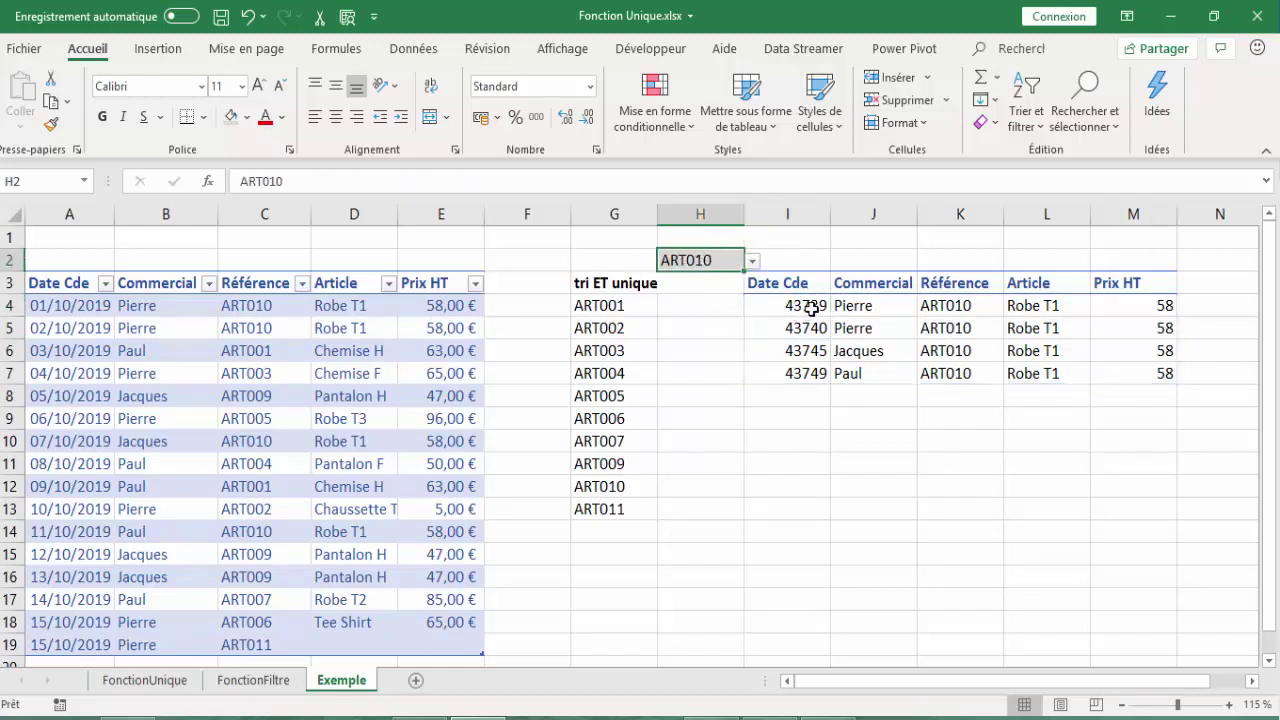
pyautogui.moveTo(800, 302); pyautogui.dragTo(786, 374)
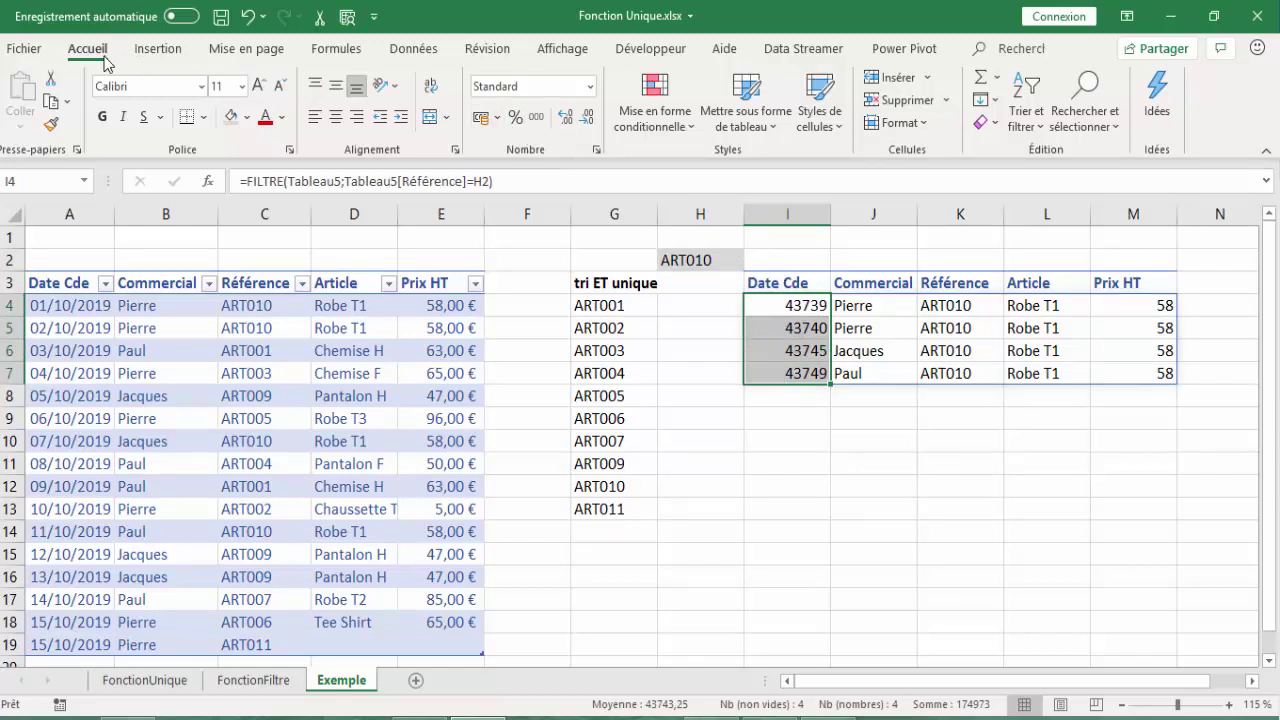
# Format I4:I7 as Date courte and autofit column I to show dates like 01/10/2019
pyautogui.click(590, 88)
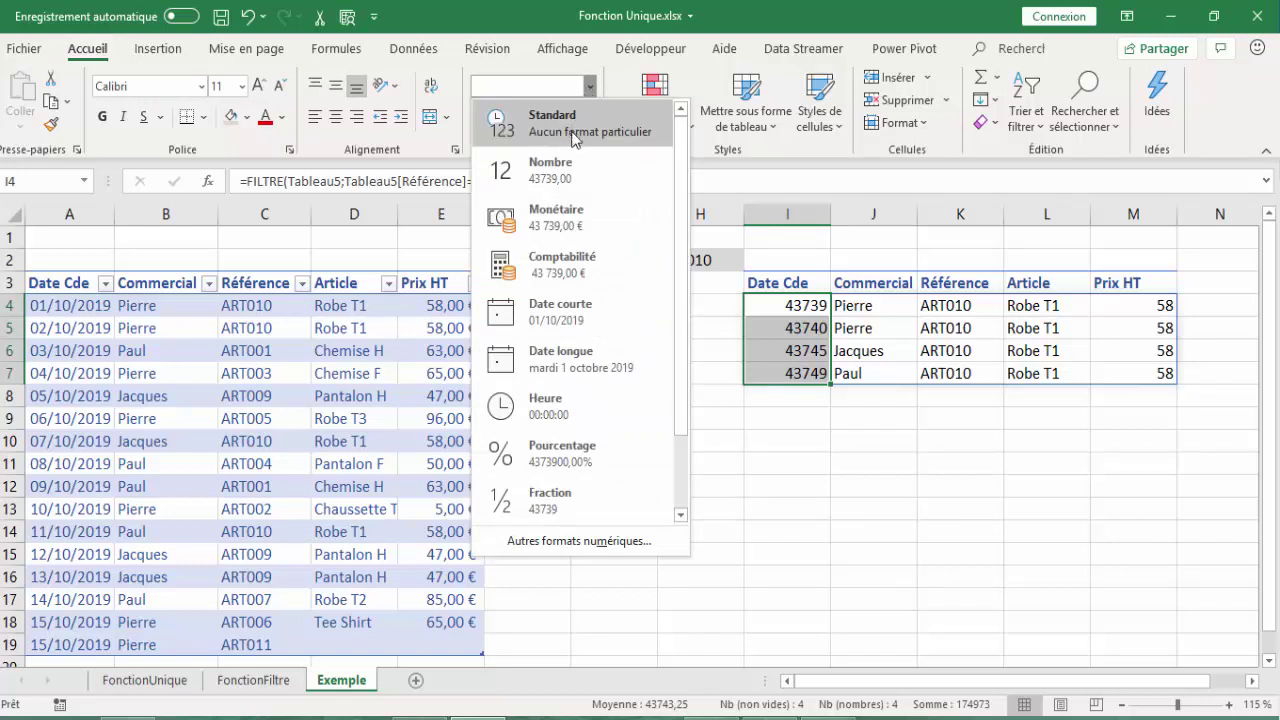
pyautogui.click(552, 310)
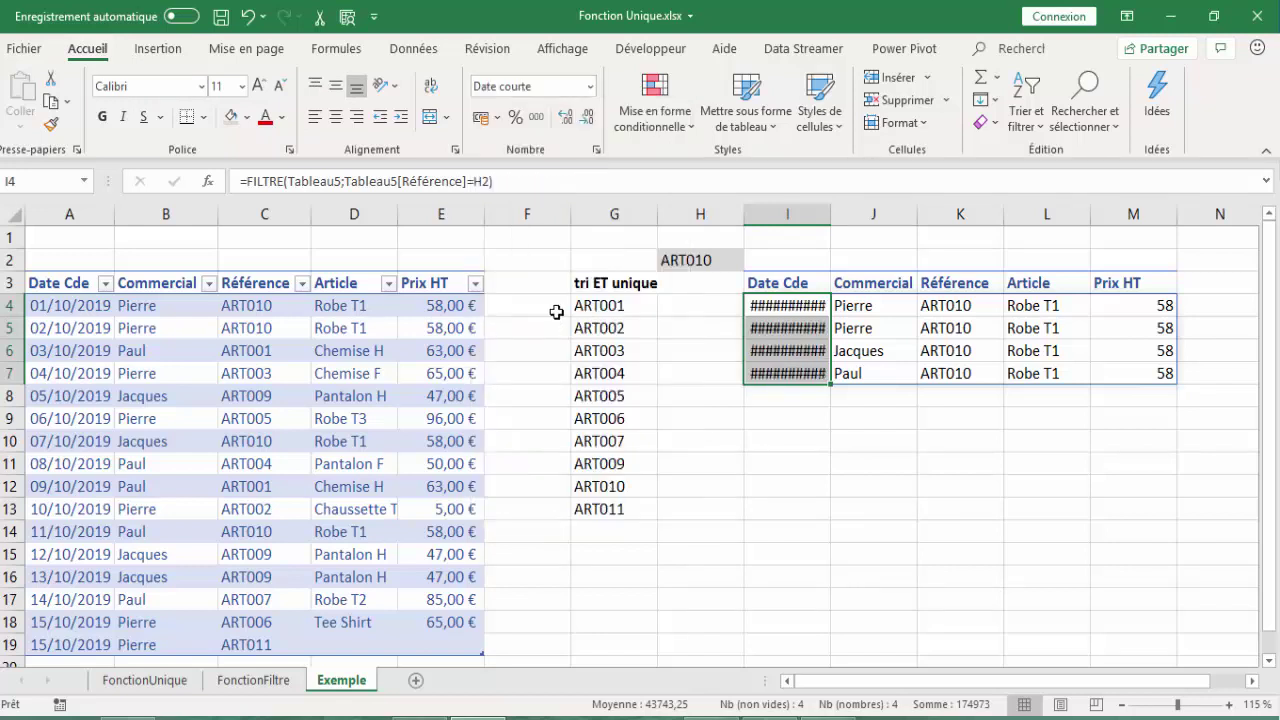
pyautogui.doubleClick(828, 214)
pyautogui.click(776, 345)
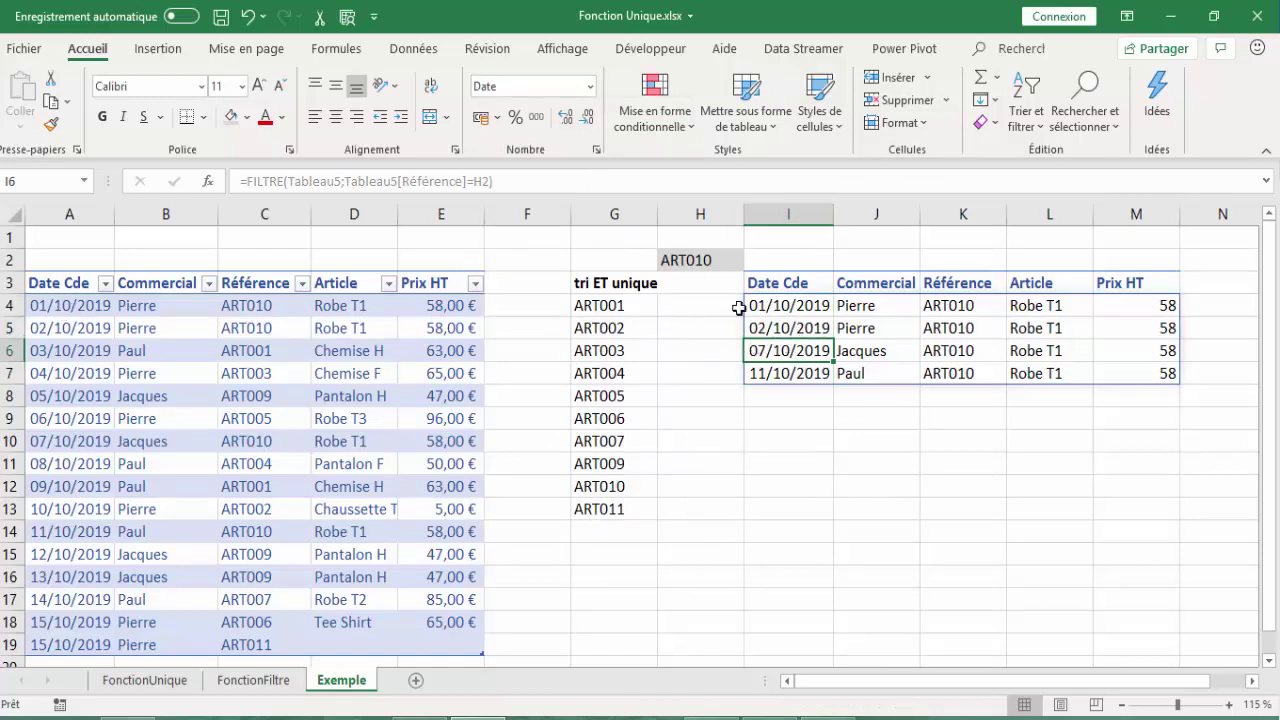
# Choose ART006 from H2's reference dropdown and check the single Tee Shirt row in I4
pyautogui.click(730, 264)
pyautogui.click(752, 261)
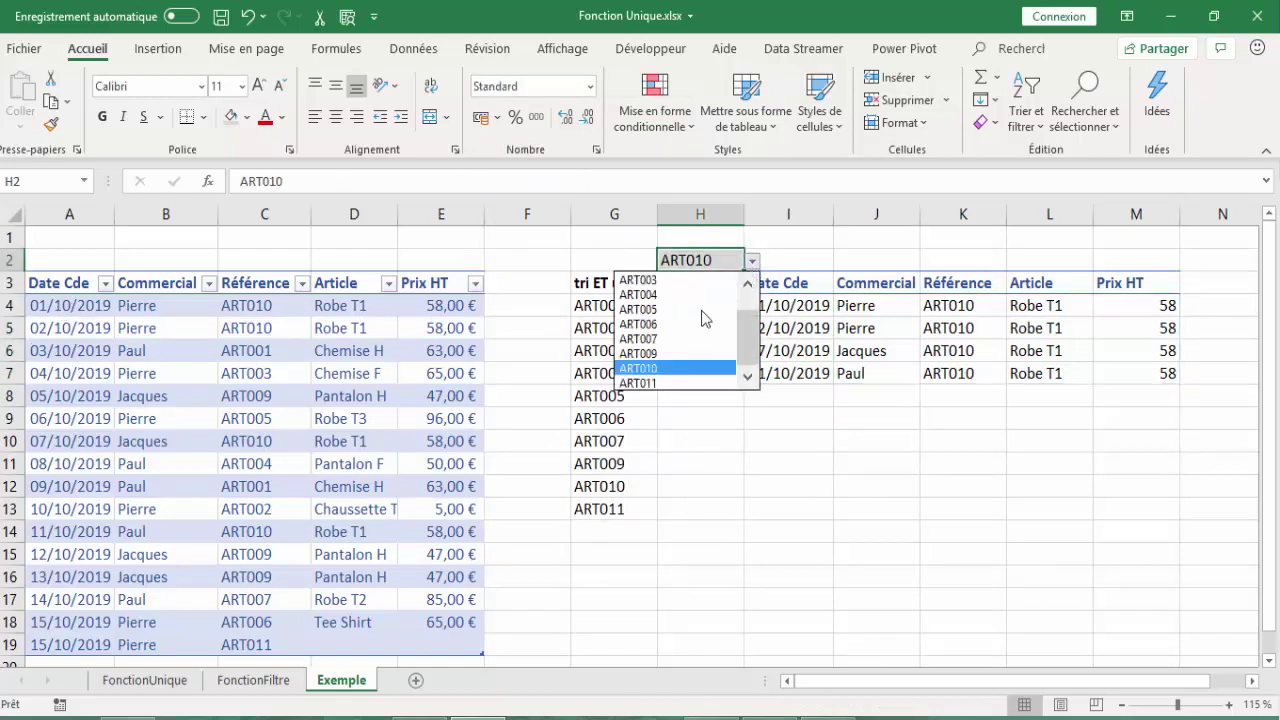
pyautogui.click(660, 324)
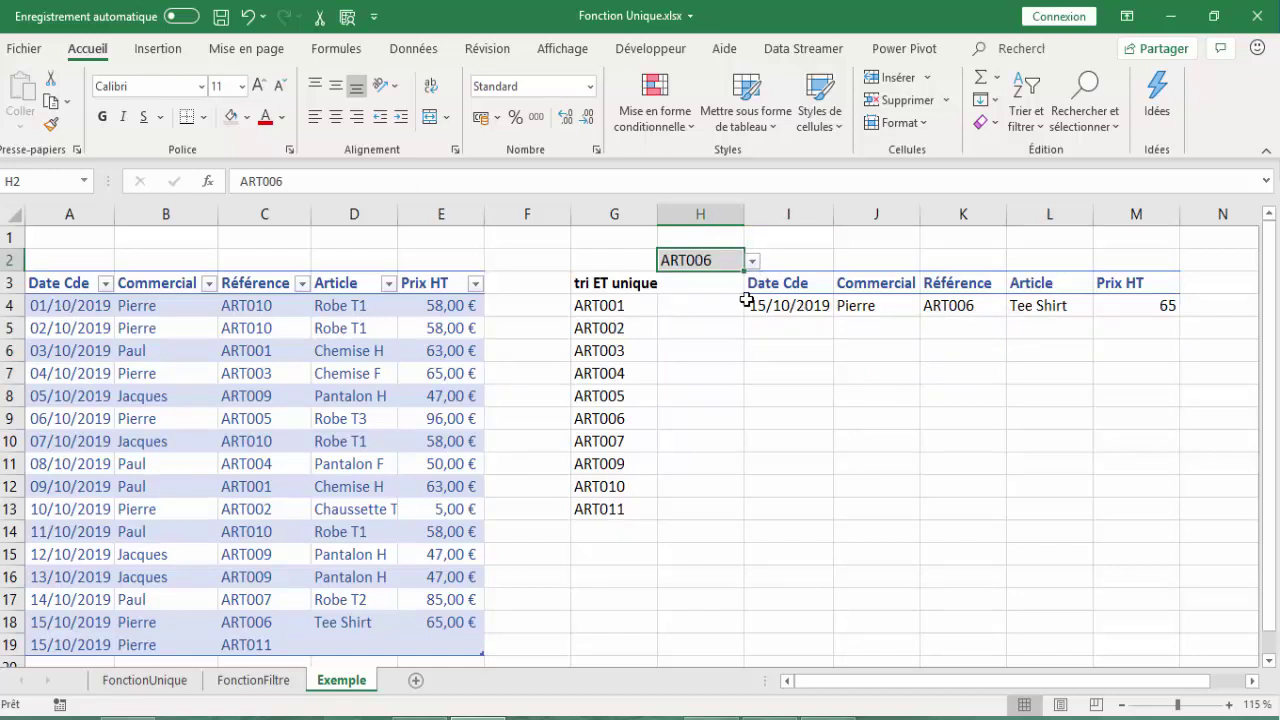
pyautogui.click(808, 308)
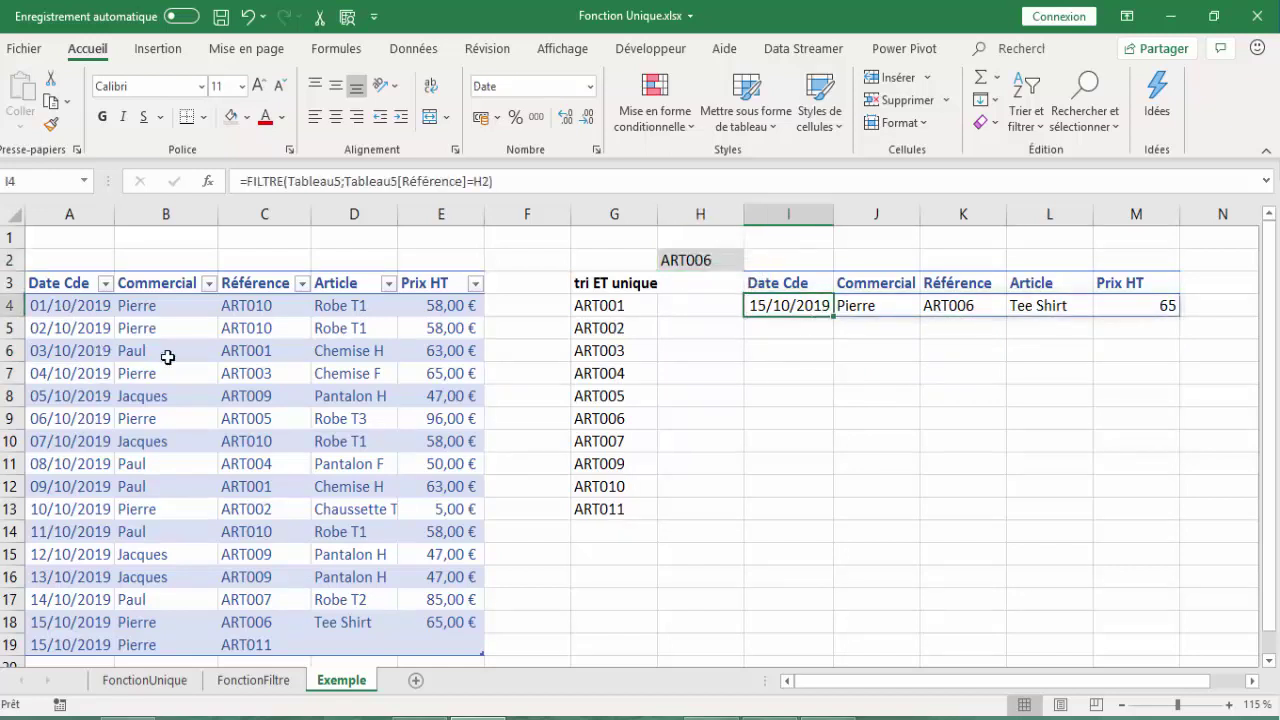
pyautogui.click(302, 285)
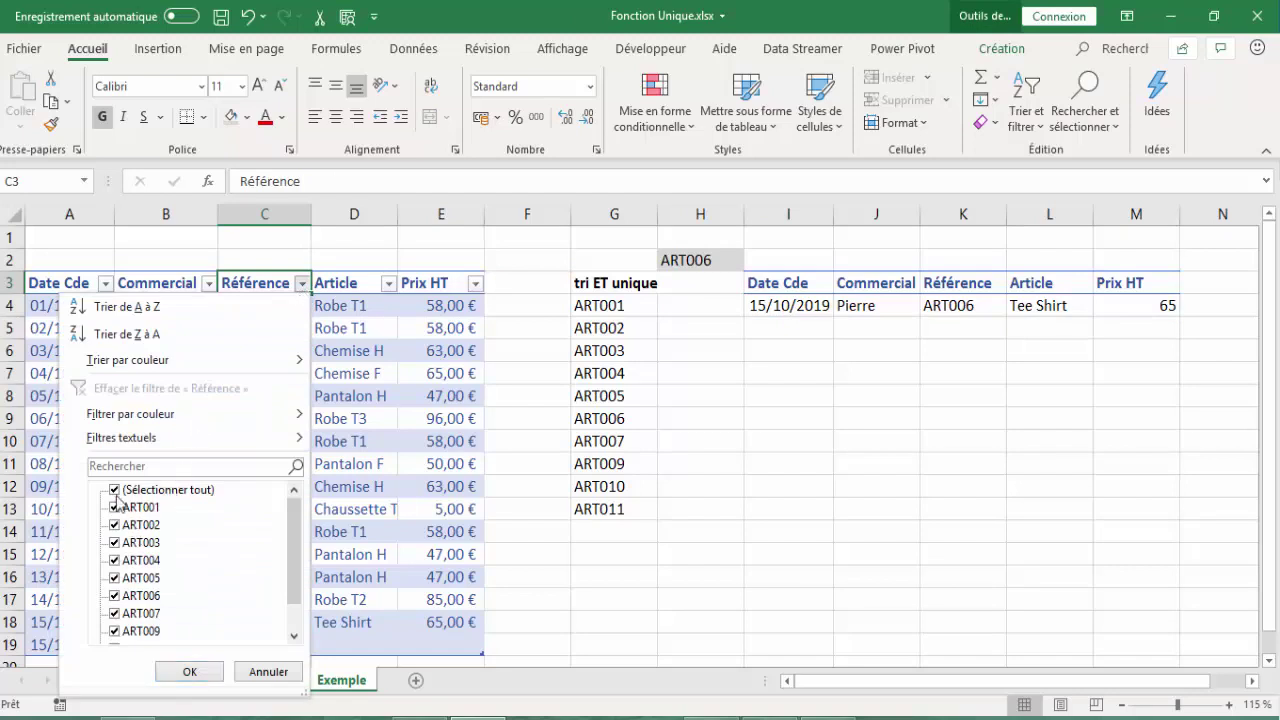
# Filter the source table's Référence column to ART006 only, then clear that filter
pyautogui.click(115, 491)
pyautogui.click(114, 596)
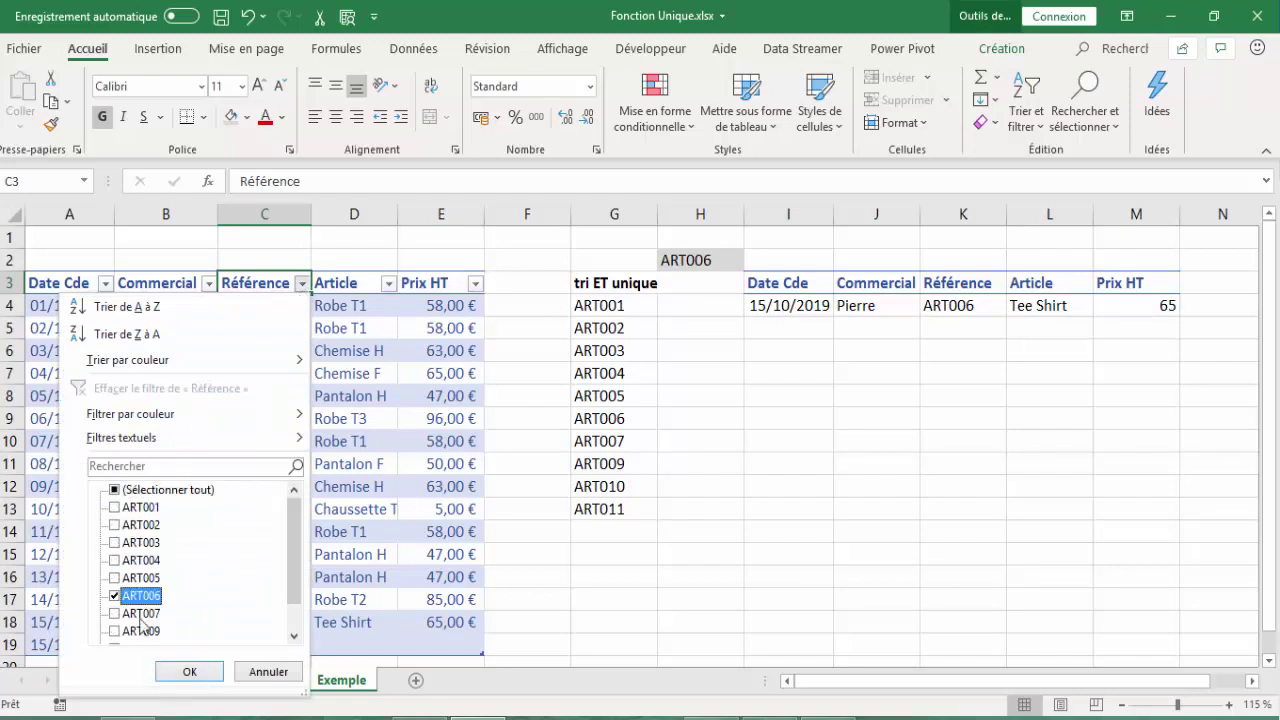
pyautogui.click(182, 671)
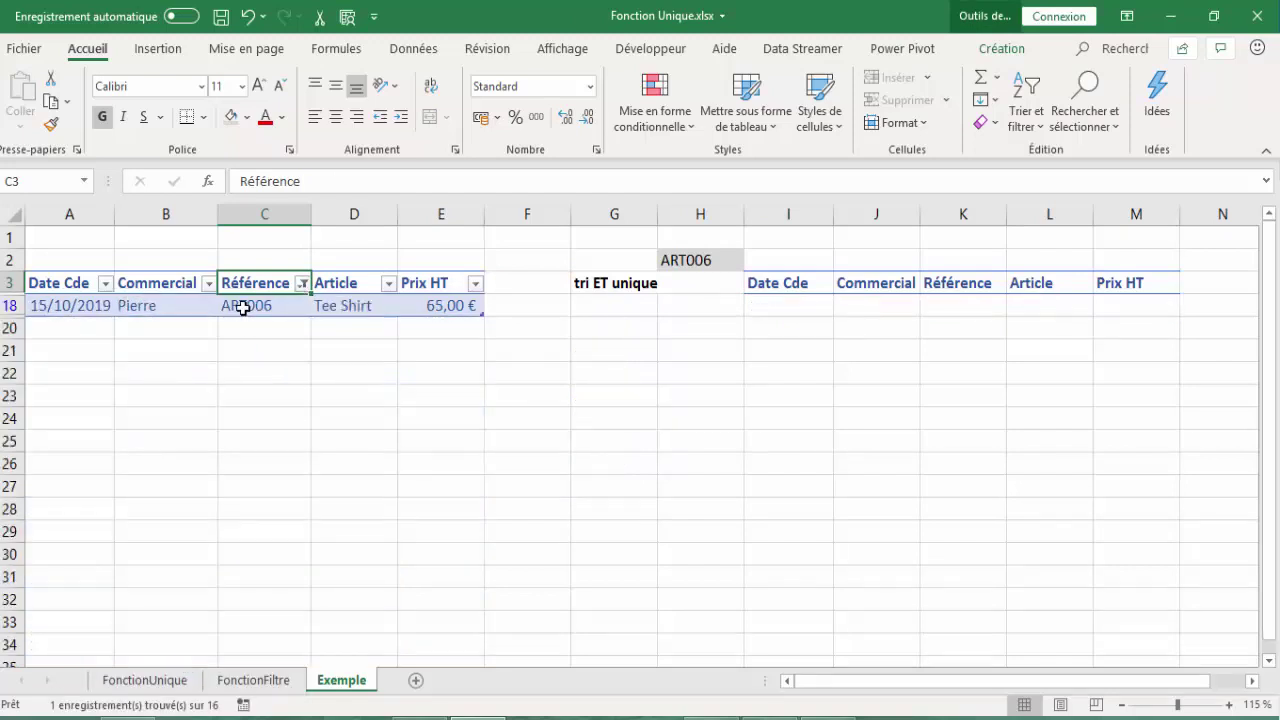
pyautogui.click(302, 283)
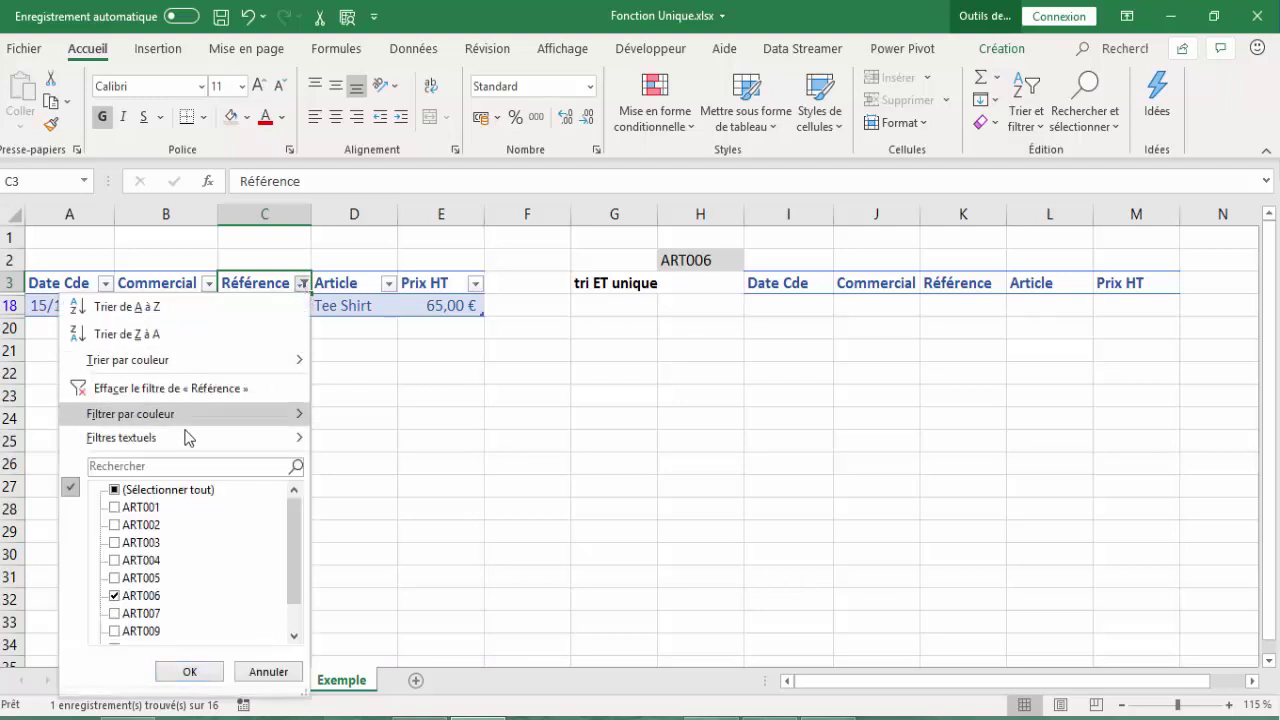
pyautogui.click(190, 389)
pyautogui.press('Down')
pyautogui.press('Down')
pyautogui.press('Down')
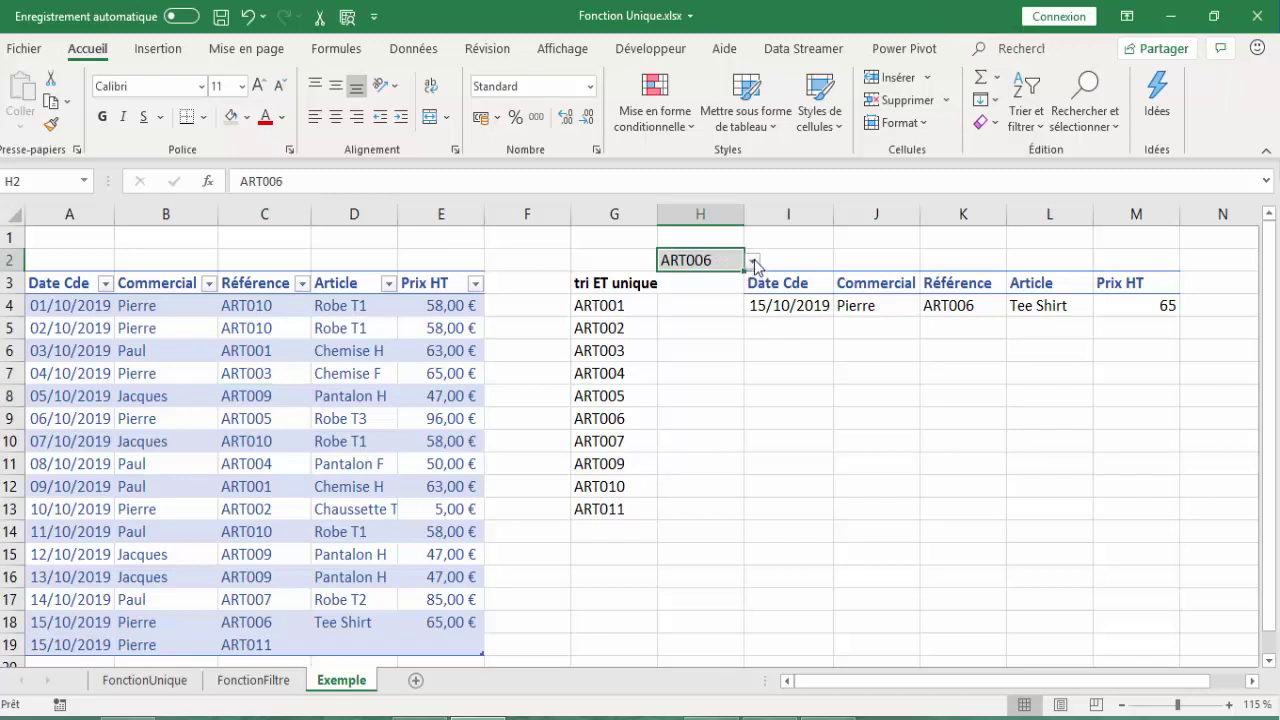
# Set H2 back to ART010 so the four Robe T1 orders reappear
pyautogui.click(752, 261)
pyautogui.click(683, 368)
pyautogui.click(788, 314)
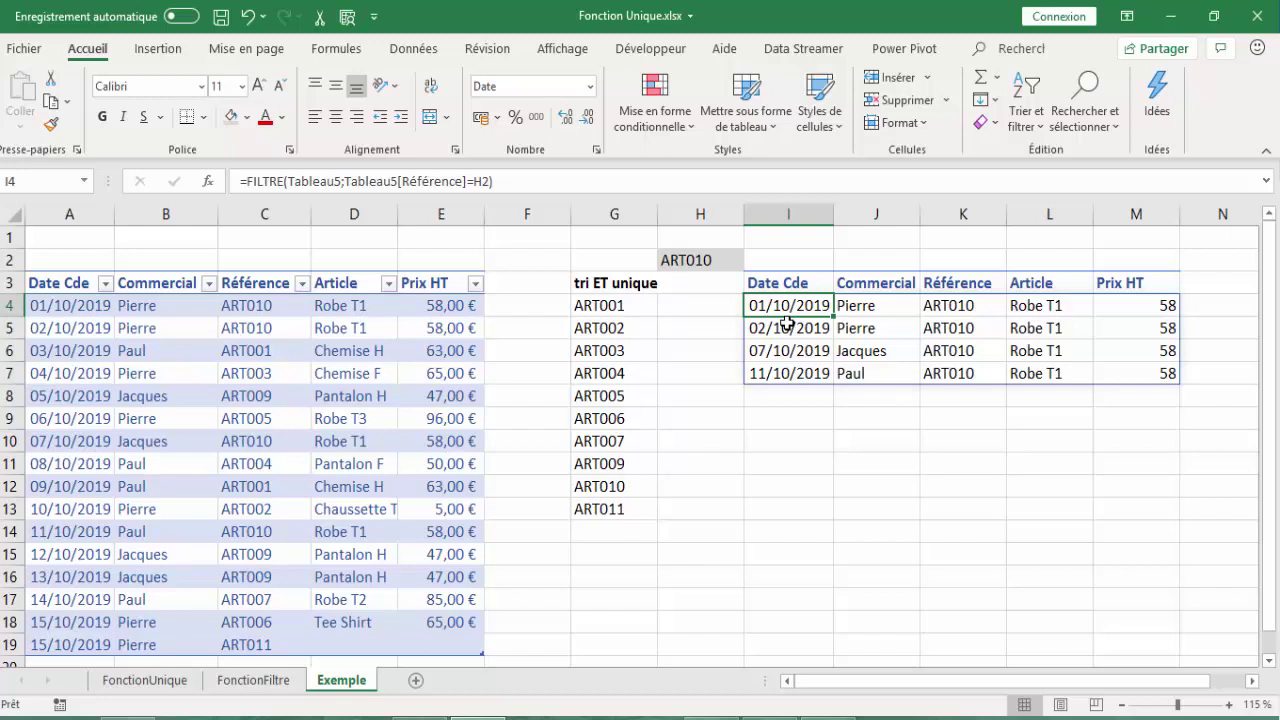
# Show the Données ribbon commands and select the 07/10/2019 result date
pyautogui.click(418, 52)
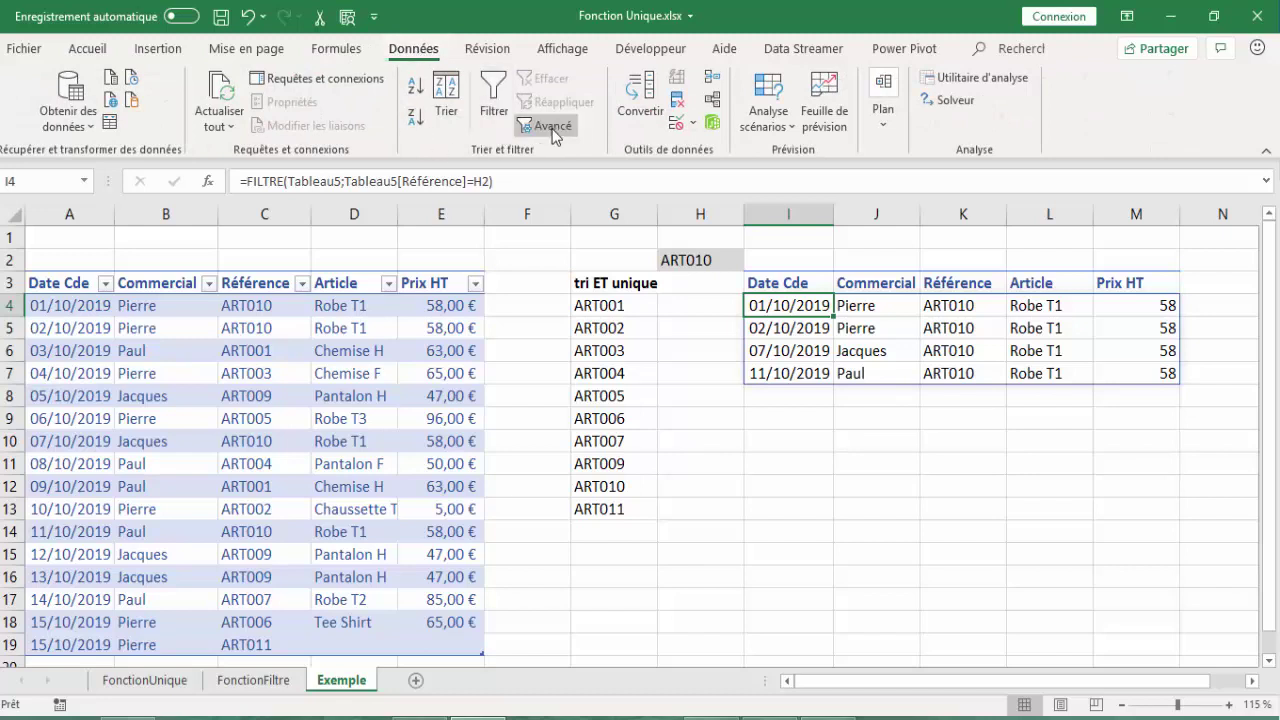
pyautogui.click(821, 349)
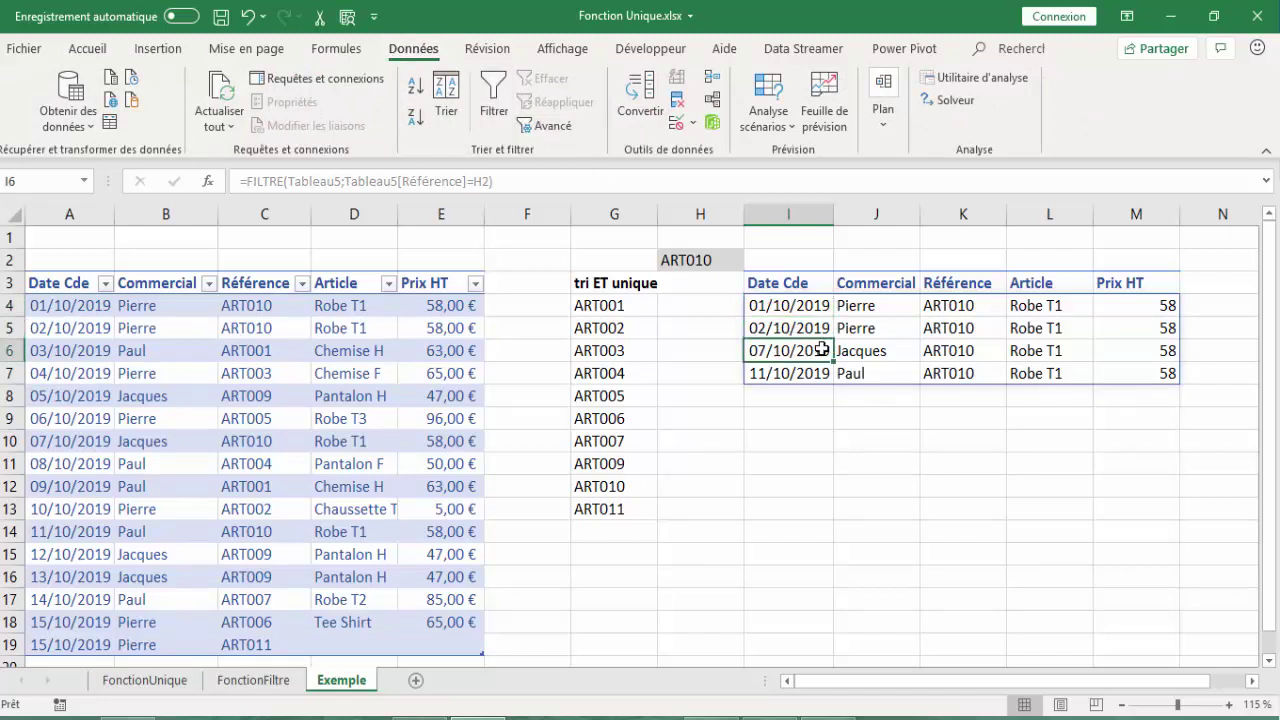